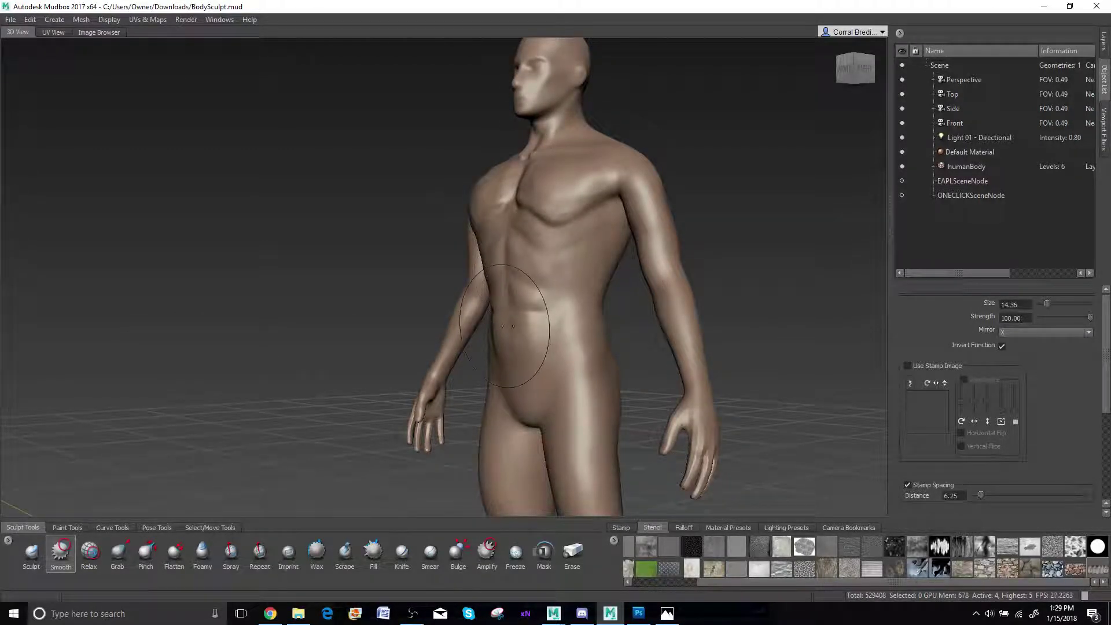
Select the Foamy brush for the figure's back, enable its stamp image and set its strength to 2
mouse_move(503, 325)
alt+mouse_down()
mouse_move(585, 331)
mouse_move(463, 358)
mouse_move(249, 347)
alt+mouse_up()
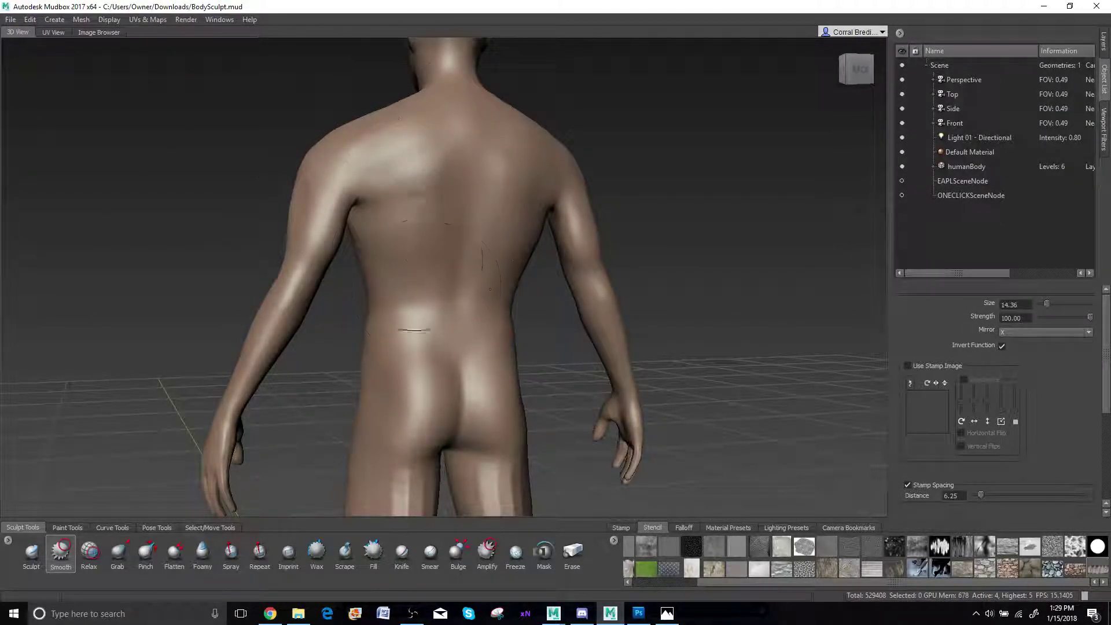
alt+drag(401, 335, 629, 316)
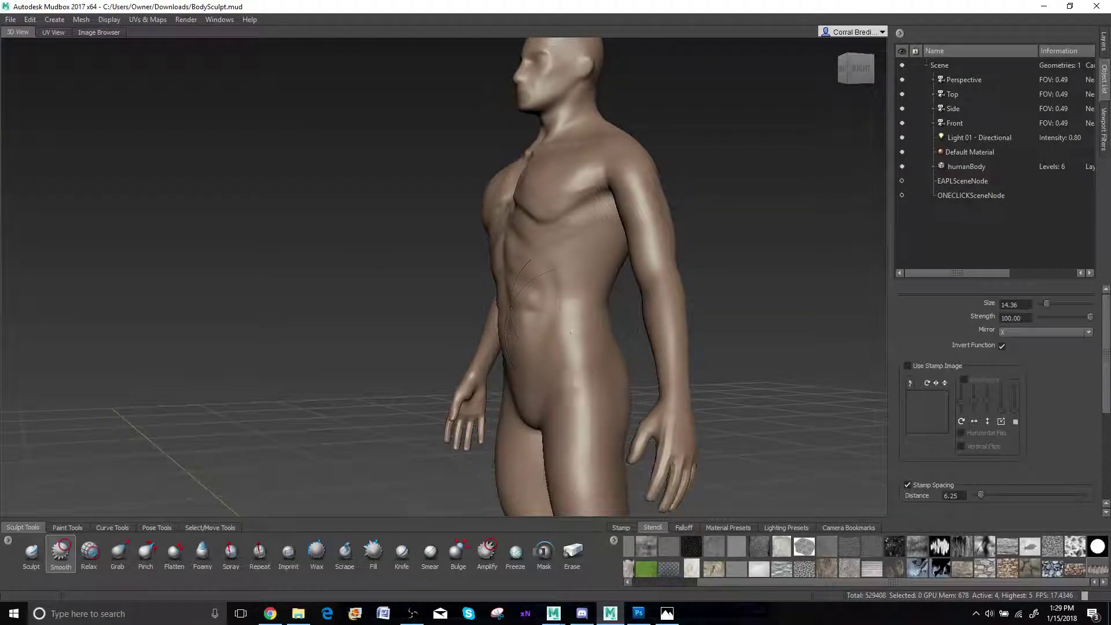
scroll(599, 301, up, 2)
alt+drag(599, 301, 358, 275)
alt+middle_drag(298, 142, 449, 290)
alt+drag(449, 290, 384, 281)
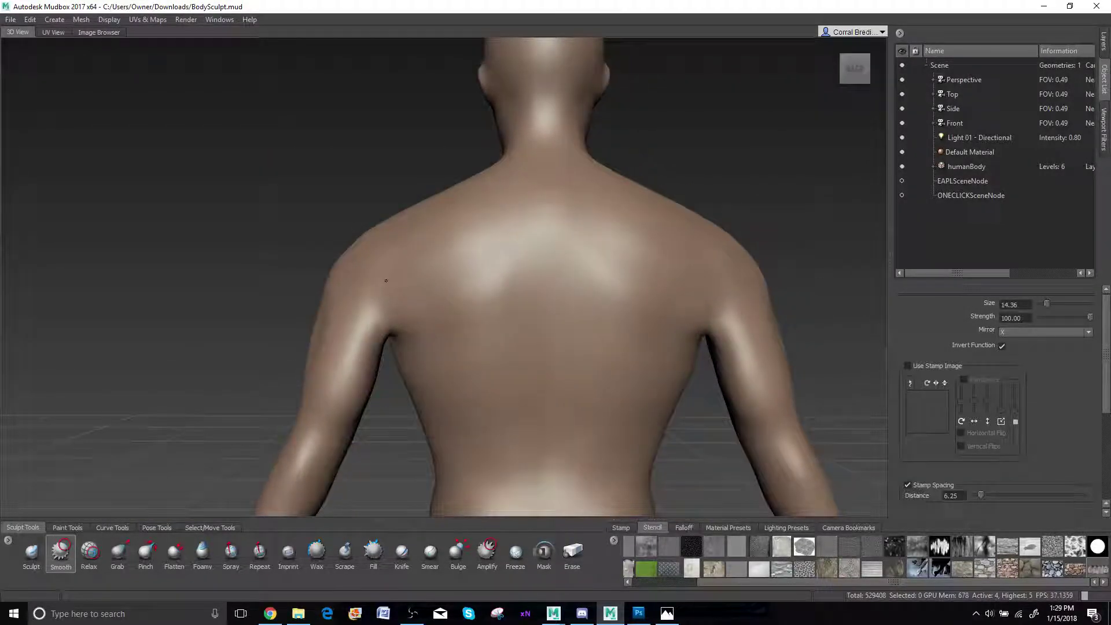
drag(553, 238, 497, 243)
click(202, 554)
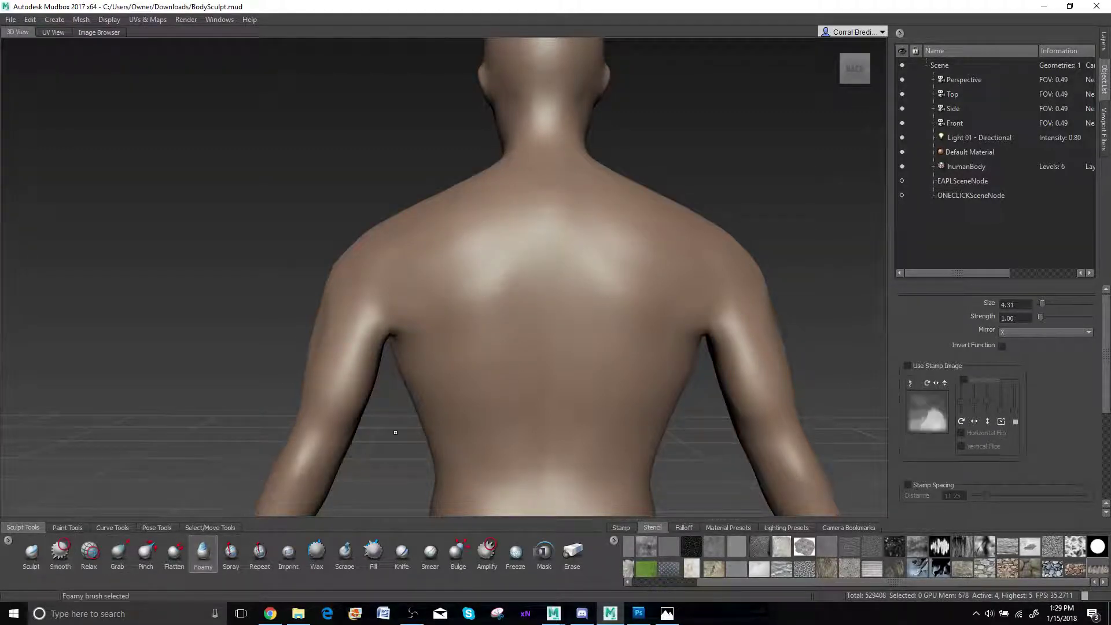
click(908, 367)
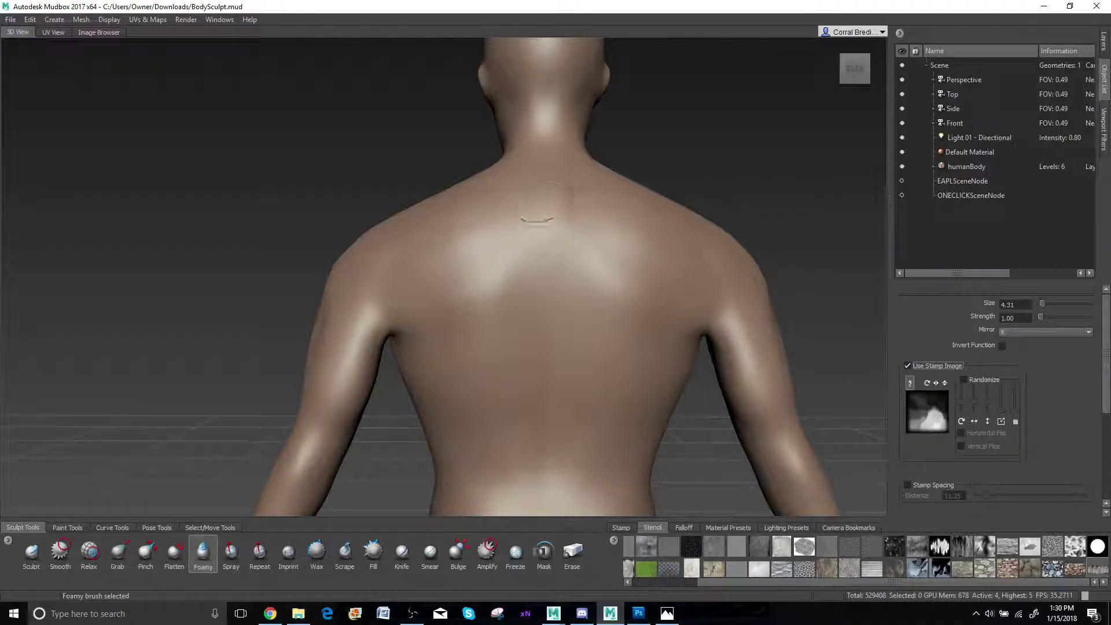
alt+drag(536, 221, 554, 233)
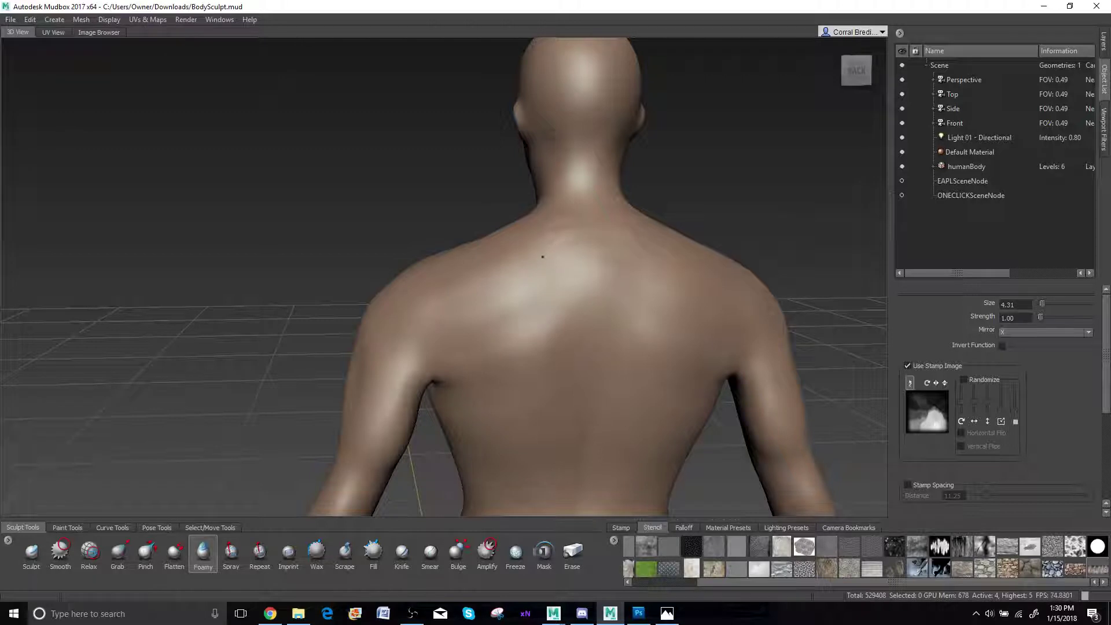
double_click(1026, 318)
Build up mirrored muscle ridges on both sides of the upper spine, between the shoulder blades, with the Foamy brush
mouse_move(551, 245)
mouse_down()
mouse_move(566, 254)
mouse_move(532, 333)
mouse_up()
mouse_move(548, 250)
mouse_down()
mouse_move(531, 286)
mouse_move(552, 311)
mouse_up()
mouse_move(560, 372)
alt+mouse_down()
mouse_move(547, 289)
mouse_move(531, 326)
alt+mouse_up()
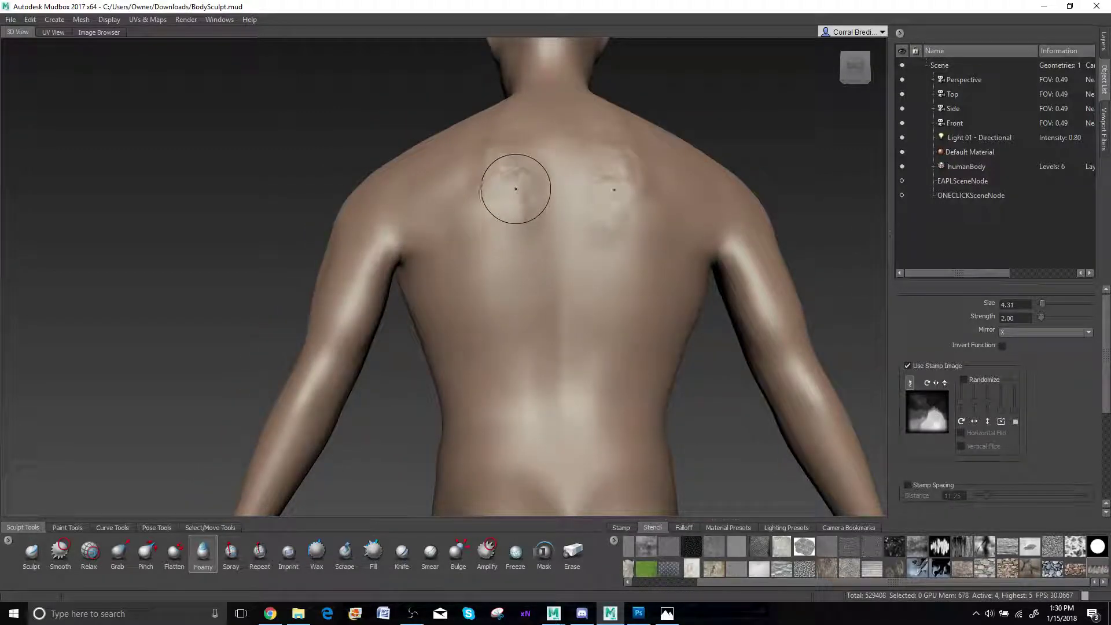
drag(515, 188, 538, 260)
drag(519, 186, 525, 226)
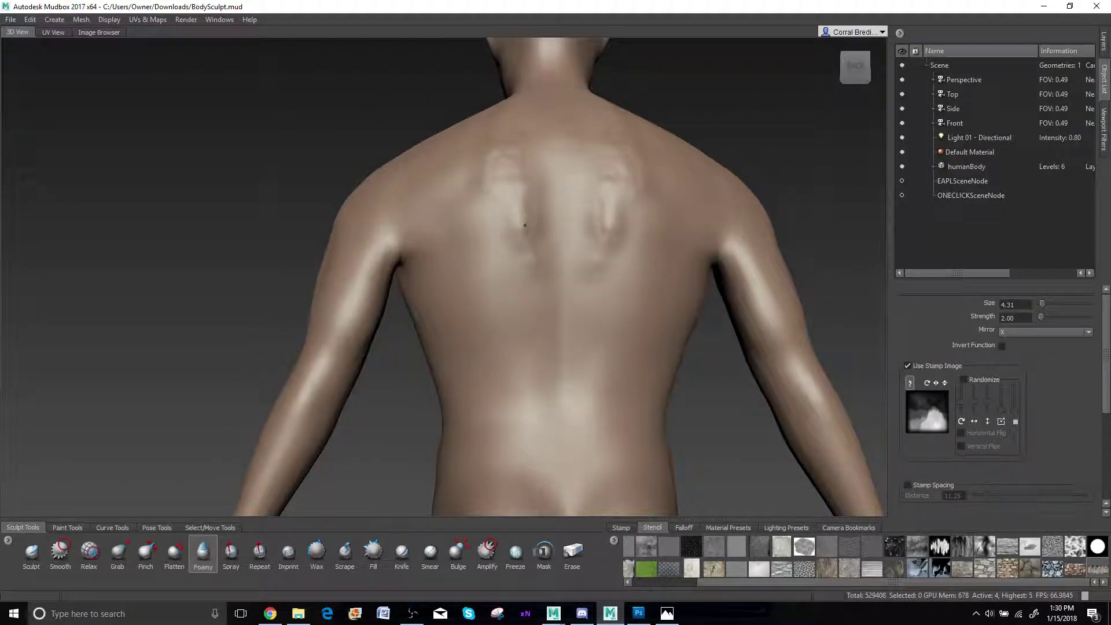
alt+drag(519, 105, 565, 202)
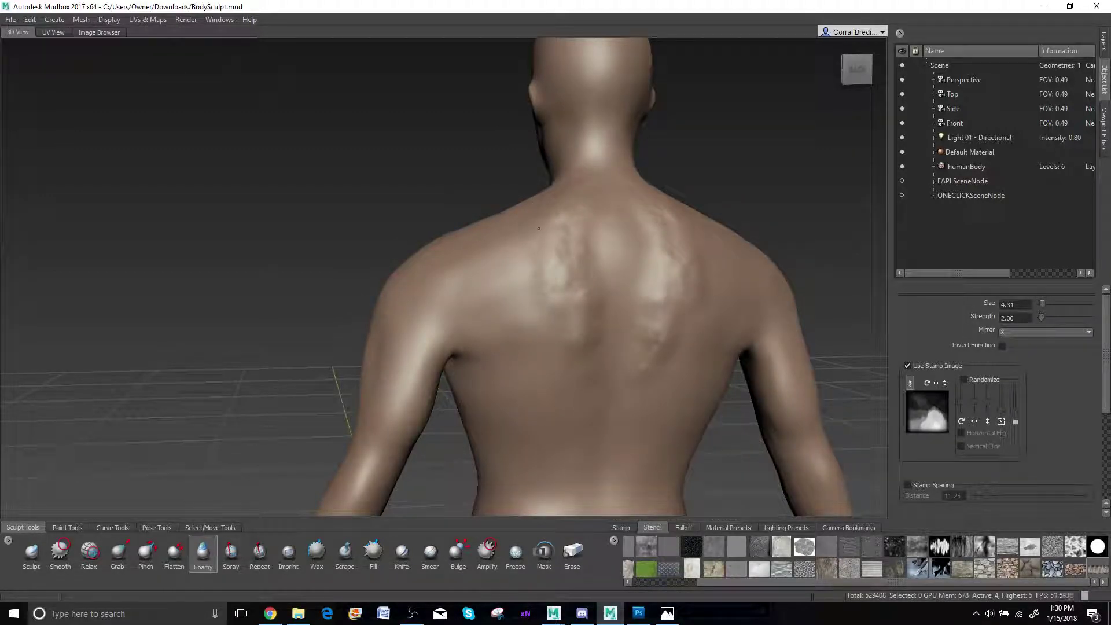
drag(588, 231, 588, 247)
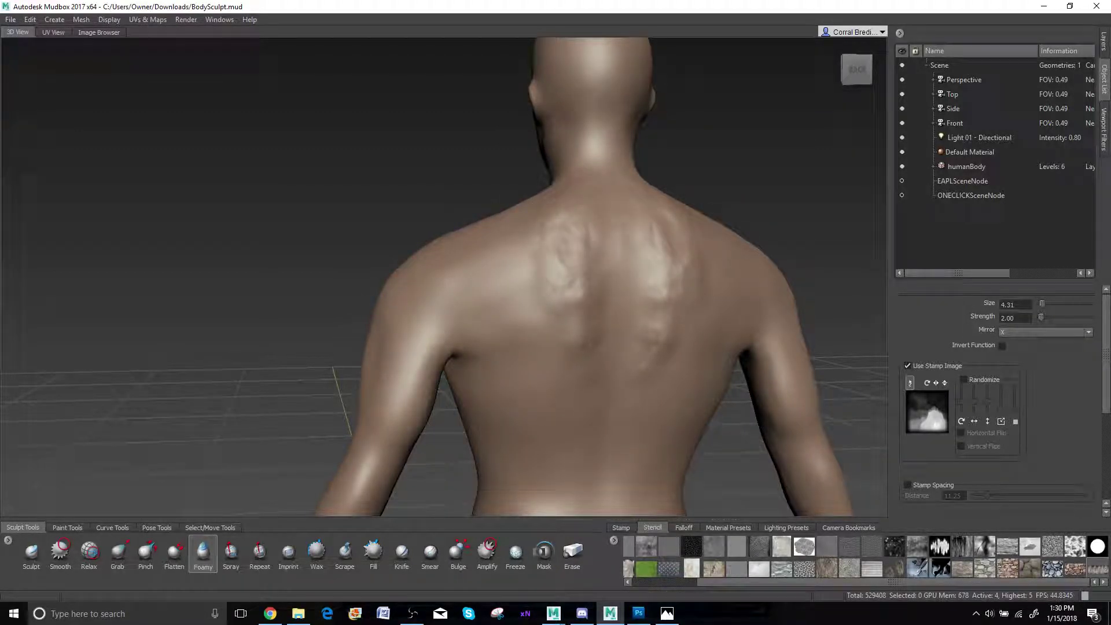
drag(573, 320, 567, 337)
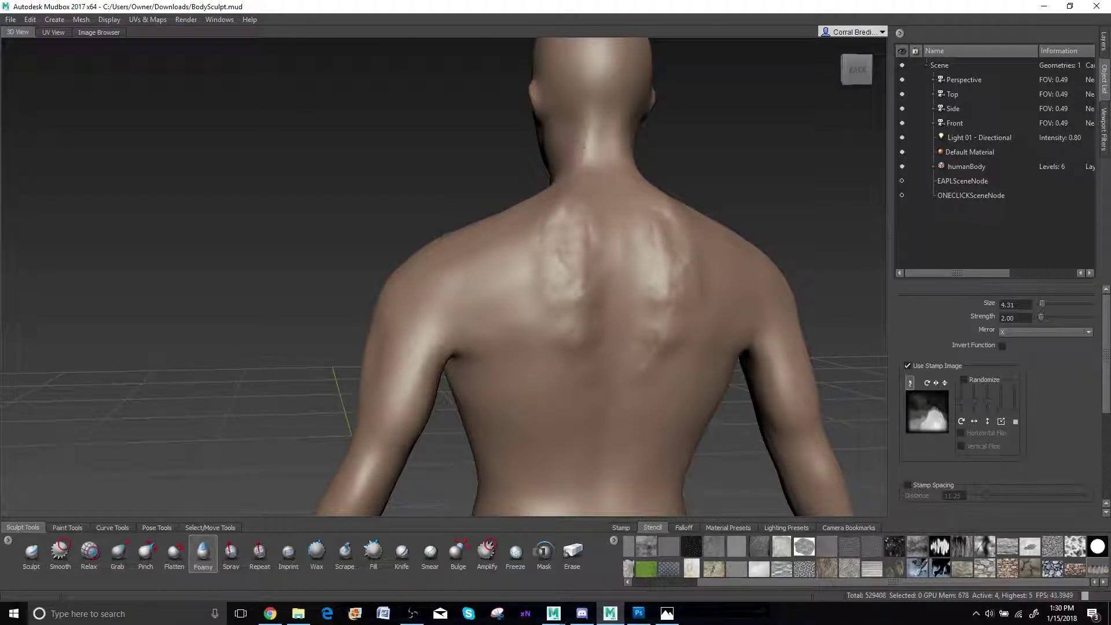
Smooth the ridges beside the upper spine at brush size 6.85, and build up and blend the muscle toward the neck's base
mouse_move(586, 234)
alt+mouse_down()
mouse_move(634, 264)
mouse_move(717, 255)
mouse_move(604, 234)
alt+mouse_up()
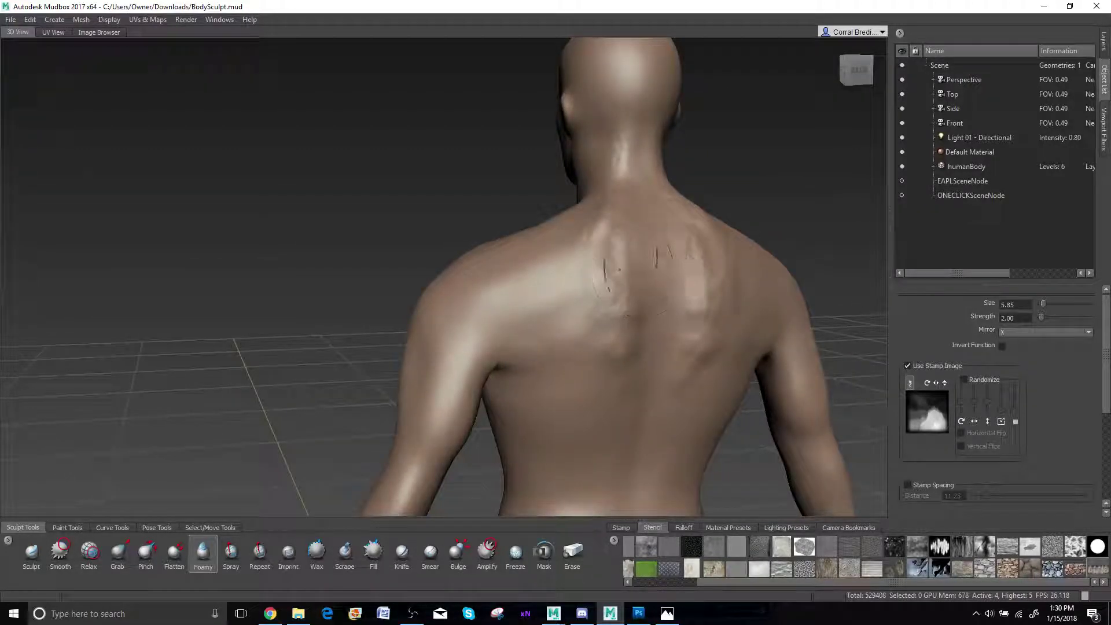
key(shift)
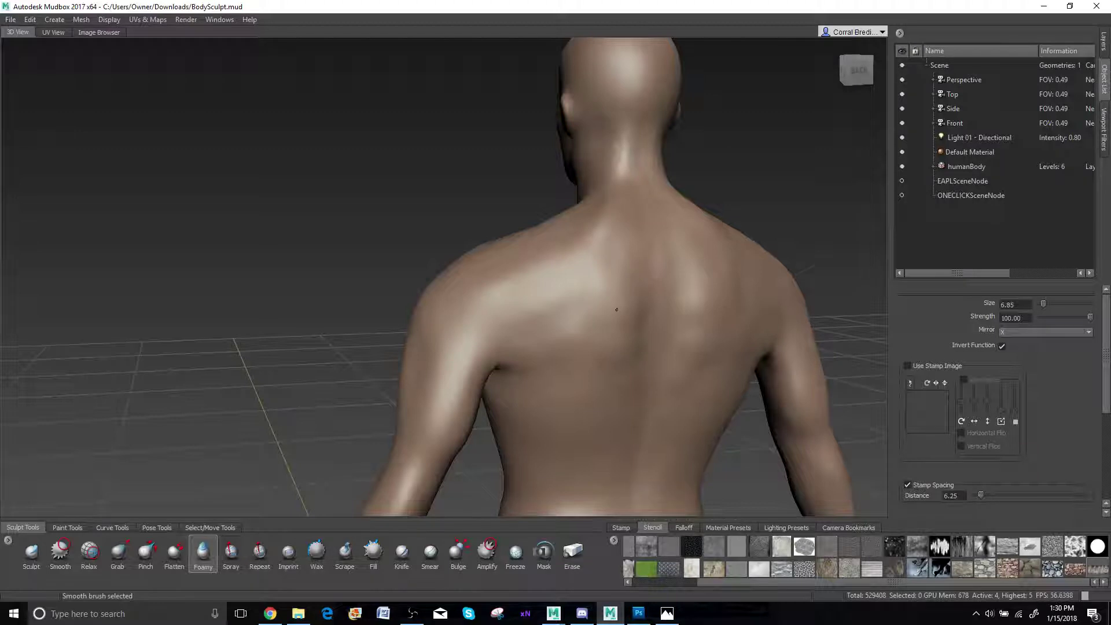
mouse_move(608, 318)
alt+mouse_down()
mouse_move(521, 316)
mouse_move(642, 329)
mouse_move(570, 318)
mouse_move(556, 278)
alt+mouse_up()
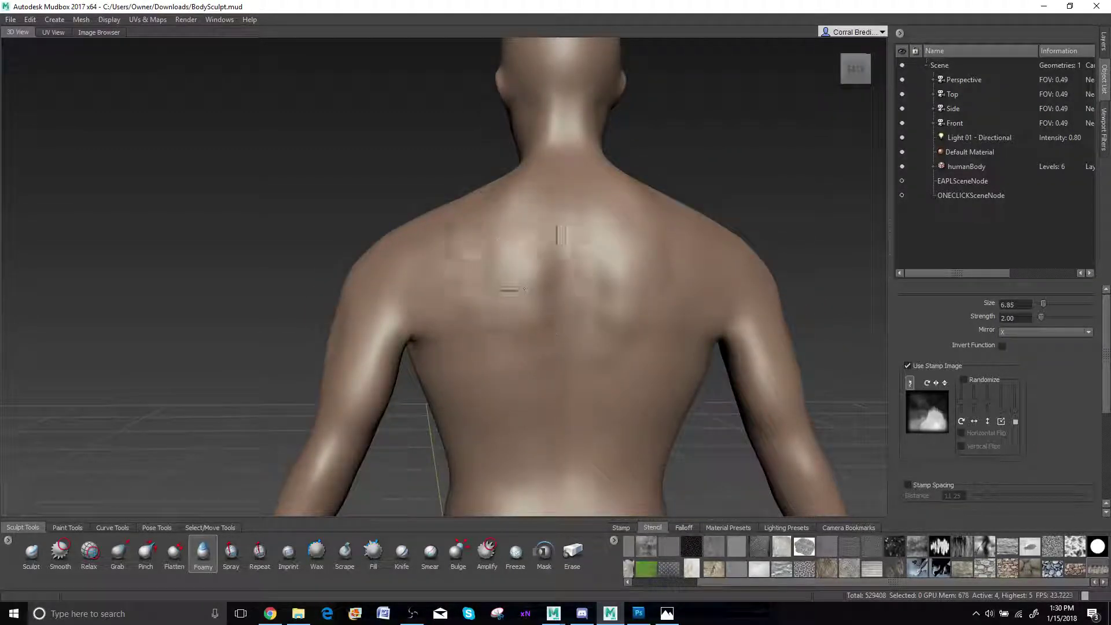
mouse_move(555, 225)
mouse_down()
mouse_move(585, 272)
mouse_move(558, 189)
mouse_up()
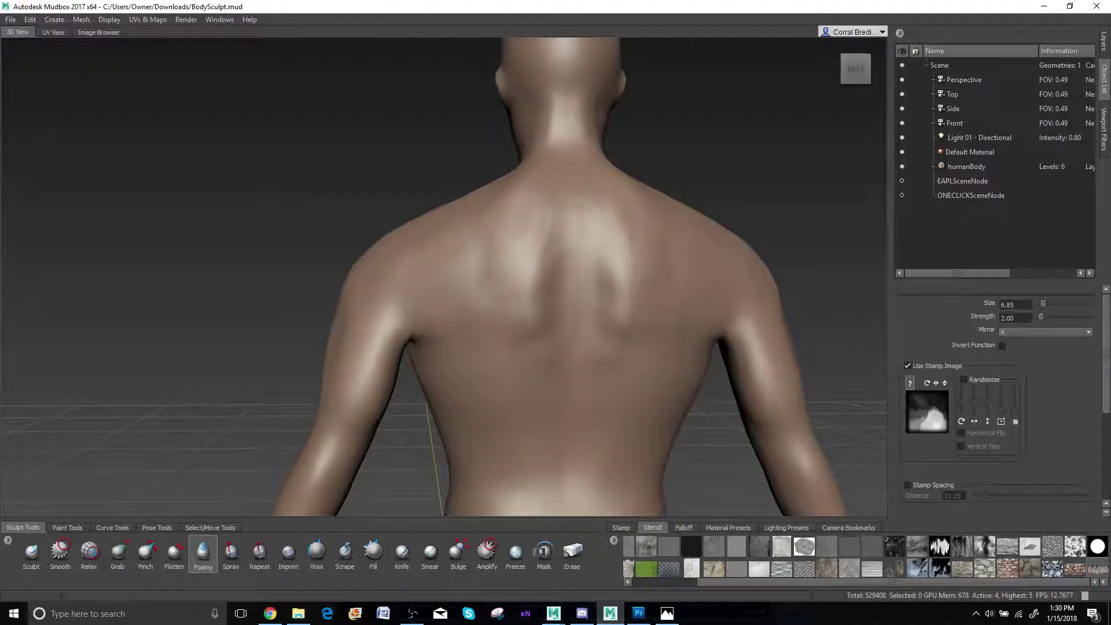
key(shift)
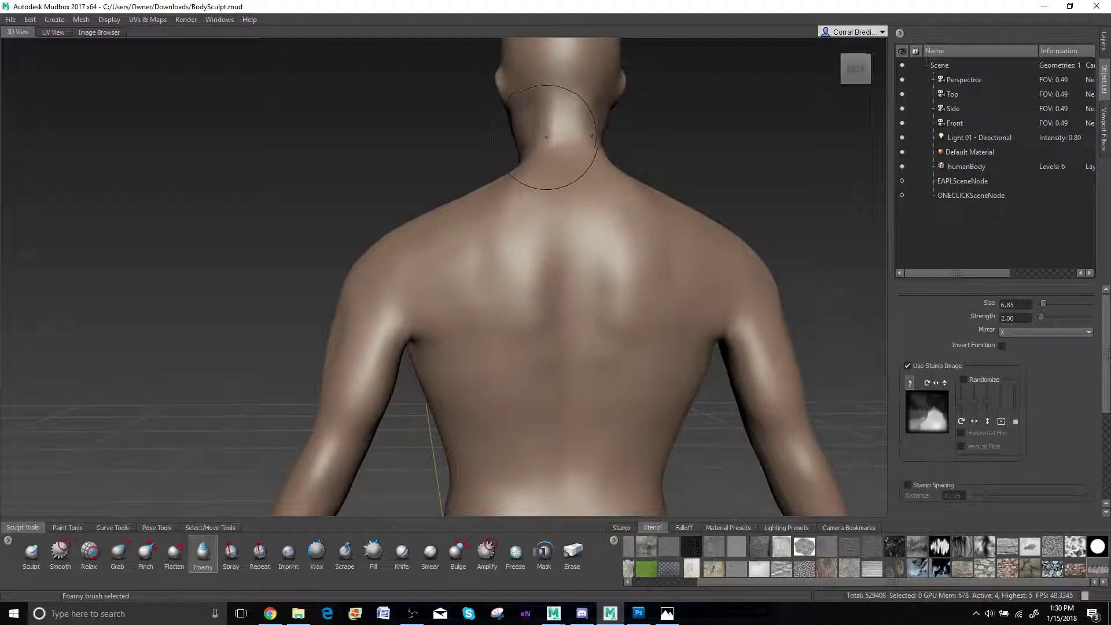
Sculpt the muscles on the back of the neck with the Foamy brush at size 3.87 and smooth them
alt+drag(550, 145, 571, 169)
scroll(572, 174, up, 2)
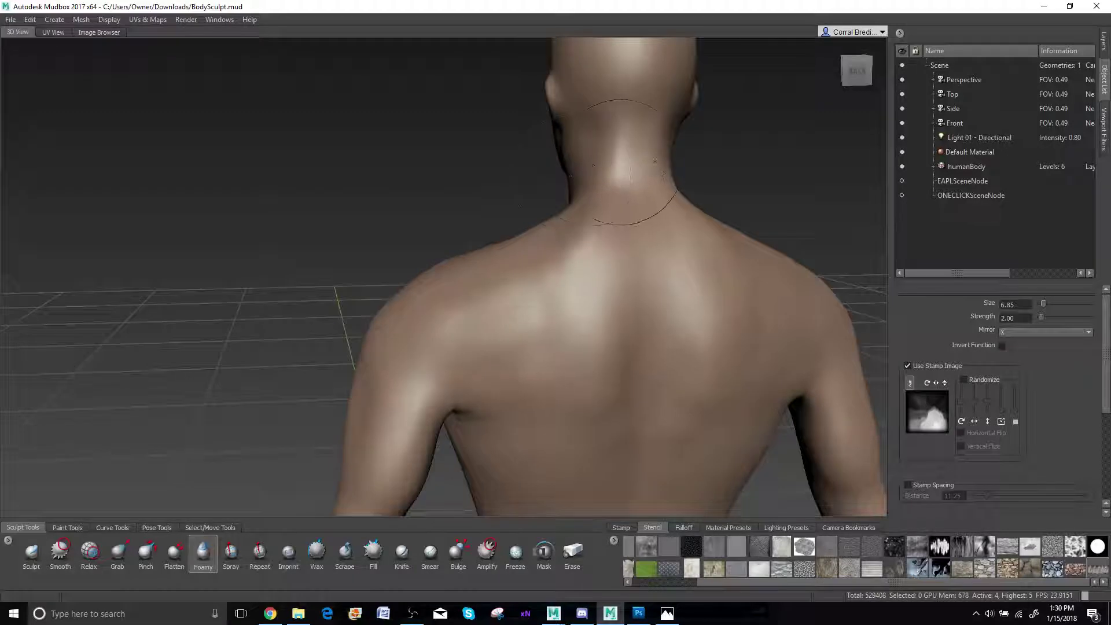
key(b)
mouse_move(632, 149)
mouse_down()
mouse_move(603, 198)
mouse_move(613, 162)
mouse_up()
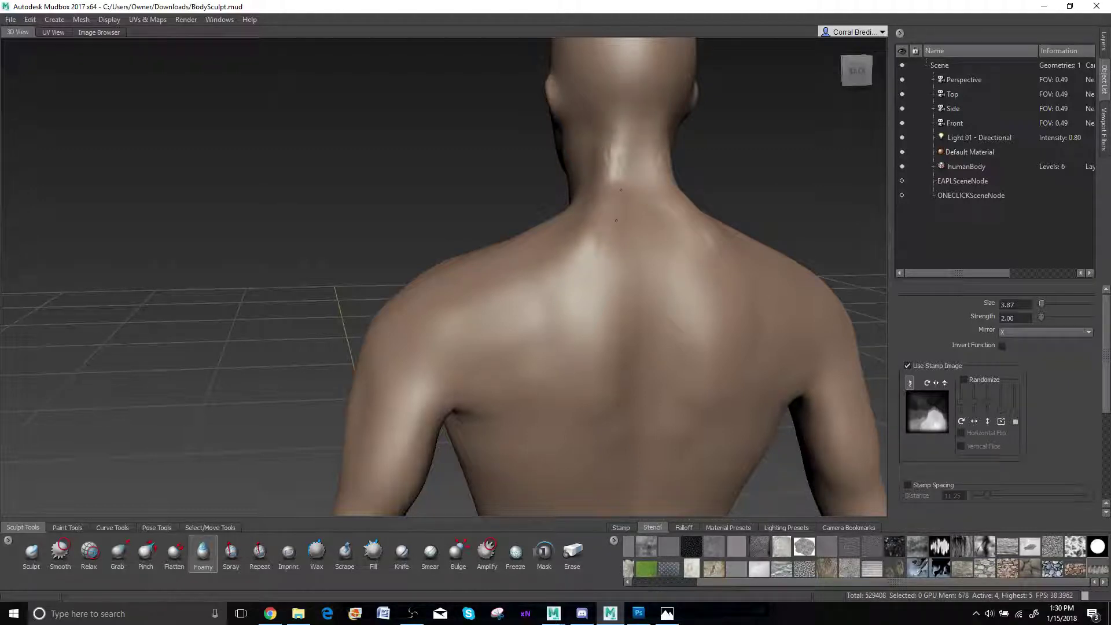
mouse_move(608, 171)
mouse_down()
mouse_move(608, 157)
mouse_move(618, 168)
mouse_move(625, 145)
mouse_move(695, 97)
mouse_up()
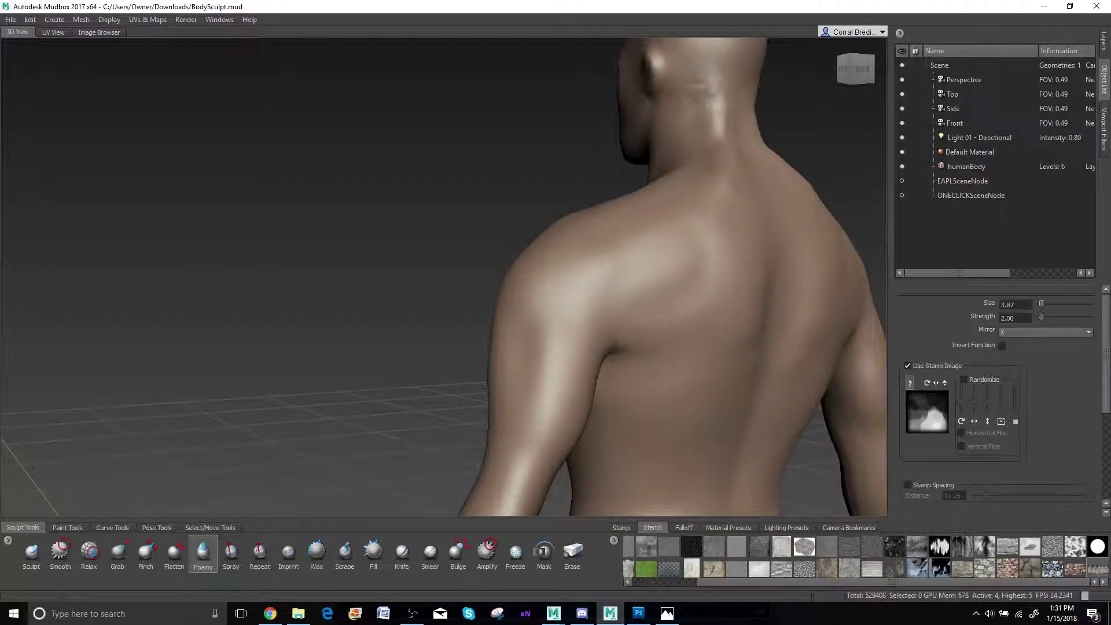
key(shift)
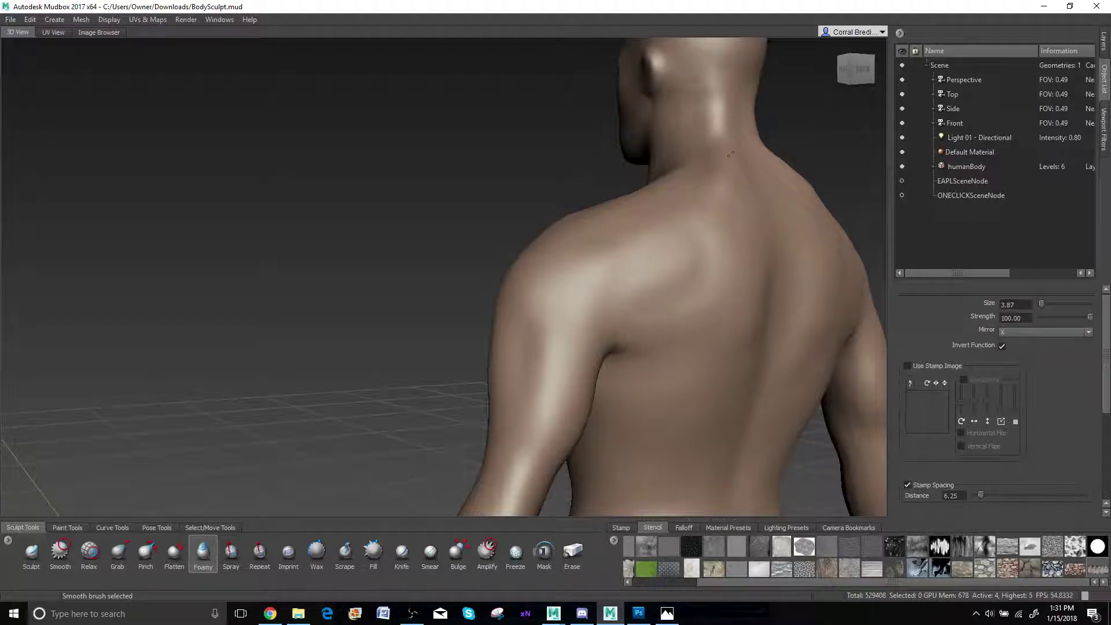
Build up the shoulder blades with the Foamy brush at size 5.76 and smooth them into the upper back
alt+drag(736, 172, 479, 298)
key(b)
mouse_move(583, 301)
mouse_down()
mouse_move(606, 304)
mouse_move(545, 306)
mouse_up()
mouse_move(493, 271)
shift+mouse_down()
mouse_move(511, 294)
mouse_move(462, 289)
mouse_move(484, 279)
mouse_move(465, 304)
shift+mouse_up()
key(b)
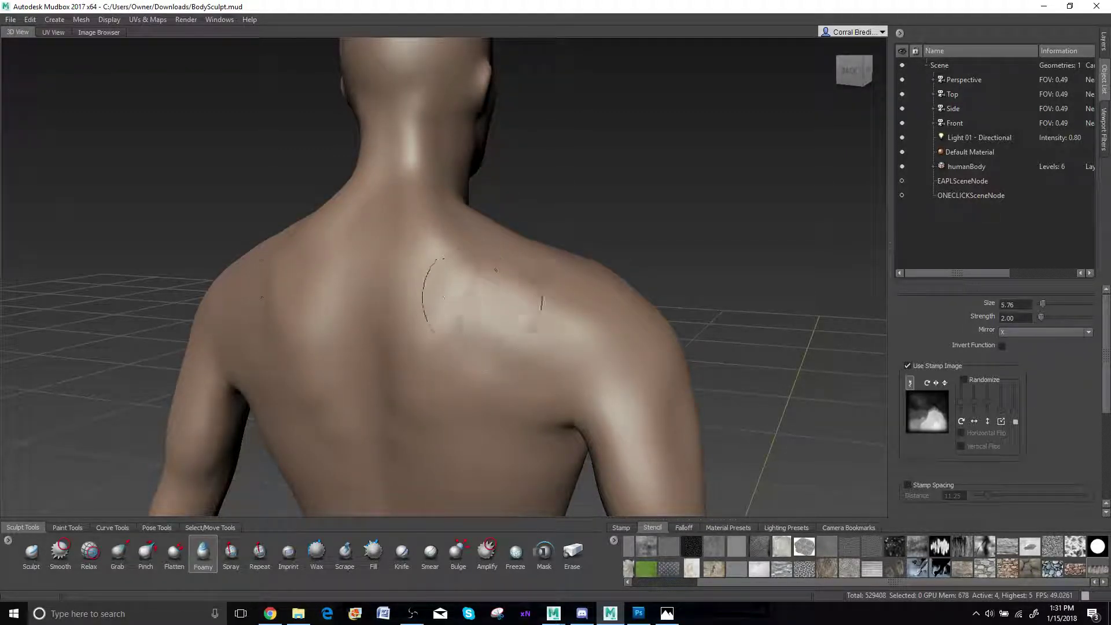
key(ctrl+z)
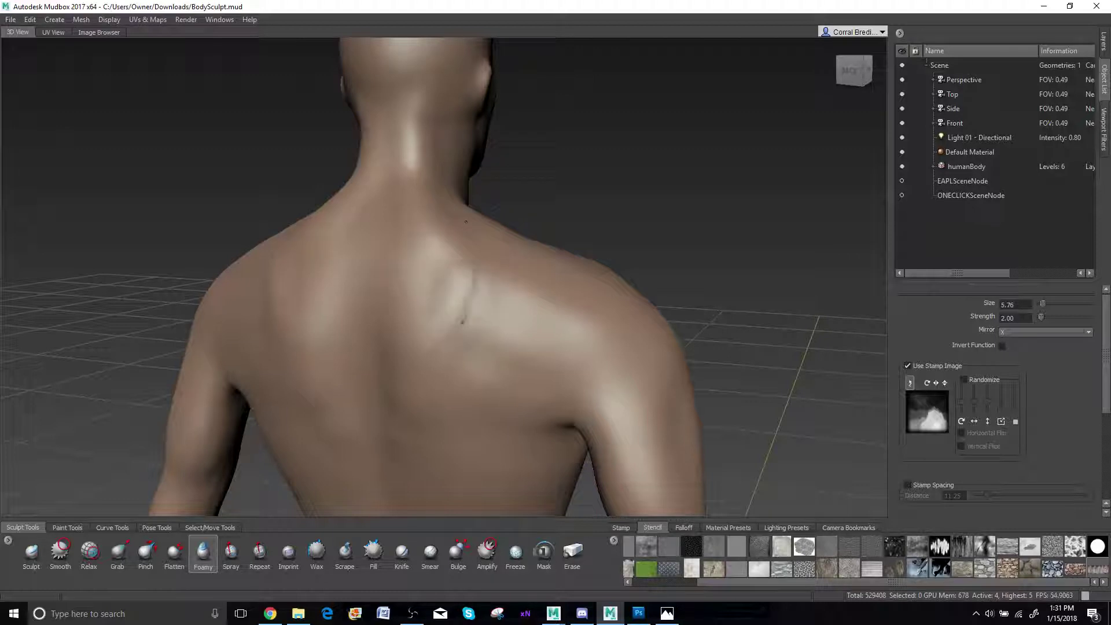
mouse_move(486, 284)
mouse_down()
mouse_move(479, 342)
mouse_move(501, 294)
mouse_move(483, 333)
mouse_move(492, 286)
mouse_up()
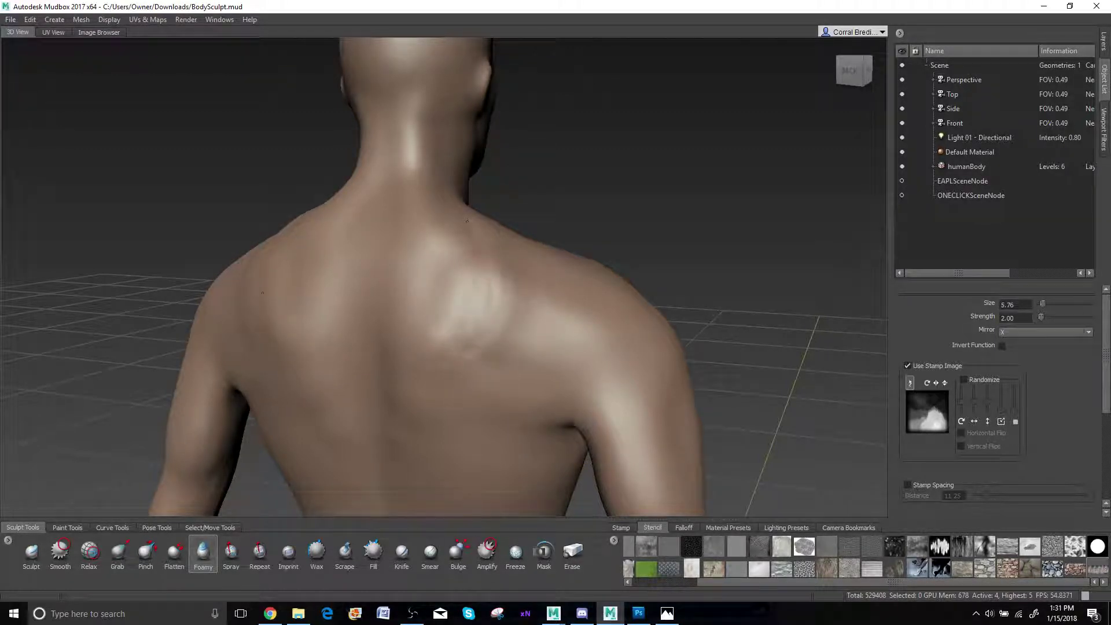
key(shift)
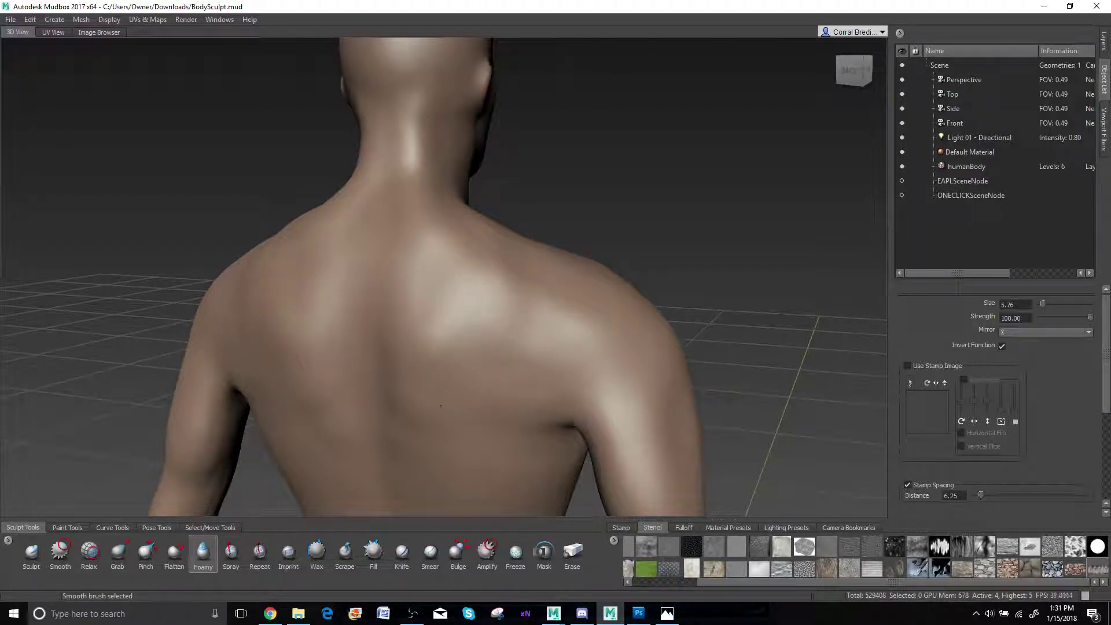
mouse_move(449, 400)
alt+mouse_down()
mouse_move(548, 364)
mouse_move(509, 362)
mouse_move(555, 364)
alt+mouse_up()
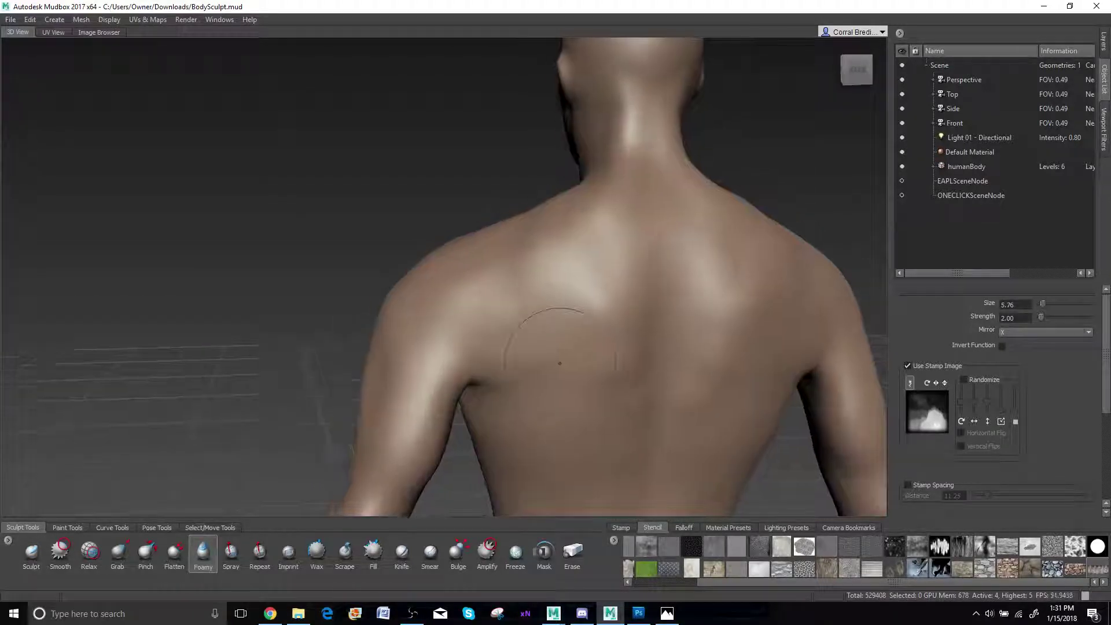
mouse_move(571, 277)
mouse_down()
mouse_move(588, 212)
mouse_move(591, 324)
mouse_up()
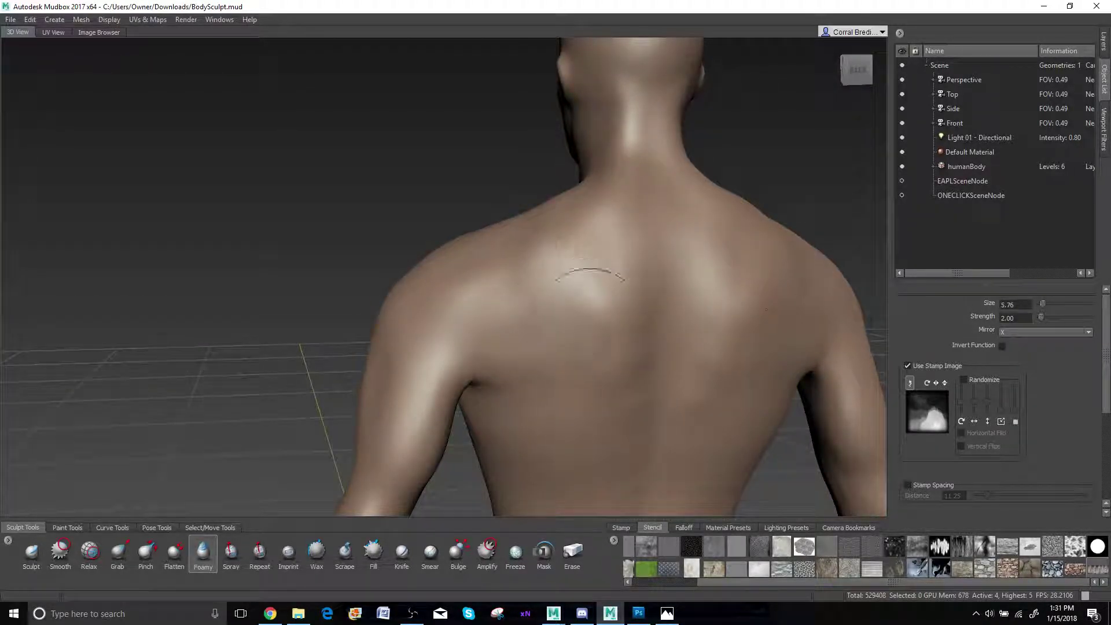
Reduce the Foamy brush to size 1.95 and sculpt a curved ridge from mid-back up along each shoulder blade's outer edge
alt+drag(578, 384, 457, 381)
mouse_move(674, 354)
alt+mouse_down()
mouse_move(793, 353)
mouse_move(651, 349)
mouse_move(628, 331)
mouse_move(585, 339)
alt+mouse_up()
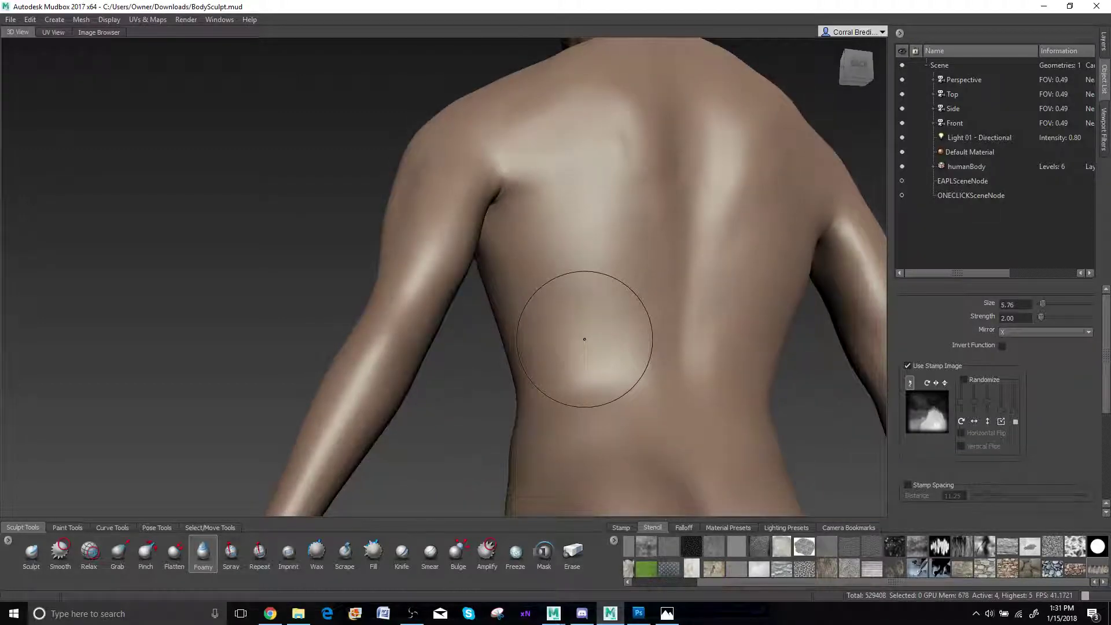
drag(600, 286, 580, 285)
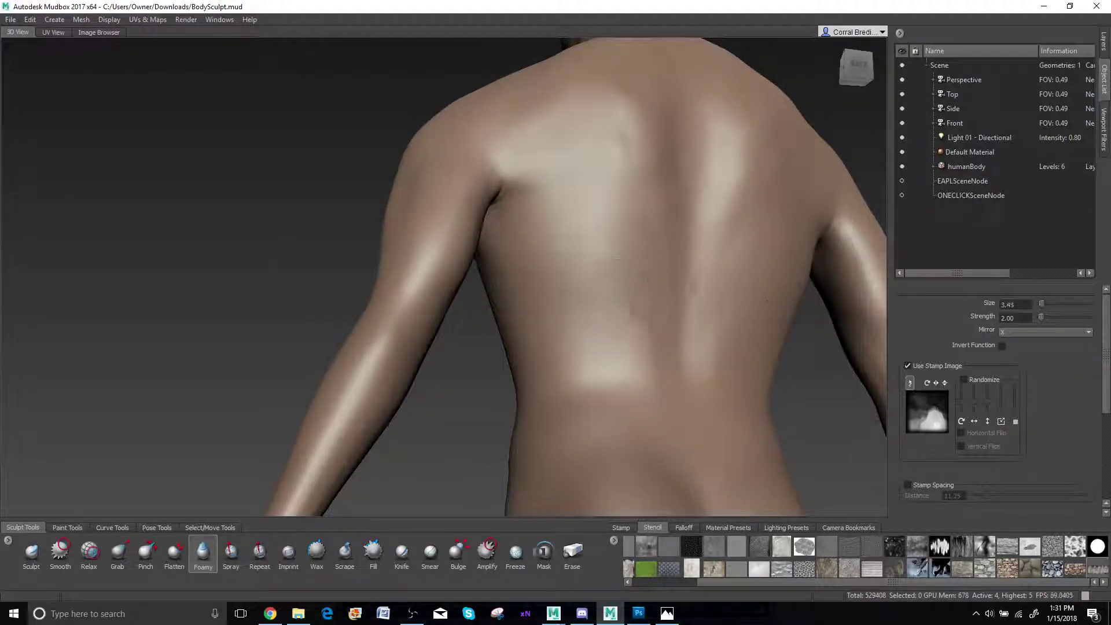
mouse_move(643, 300)
alt+mouse_down()
mouse_move(600, 294)
mouse_move(594, 262)
alt+mouse_up()
mouse_move(640, 230)
mouse_down()
mouse_move(563, 325)
mouse_move(575, 300)
mouse_move(543, 310)
mouse_up()
key(ctrl+z)
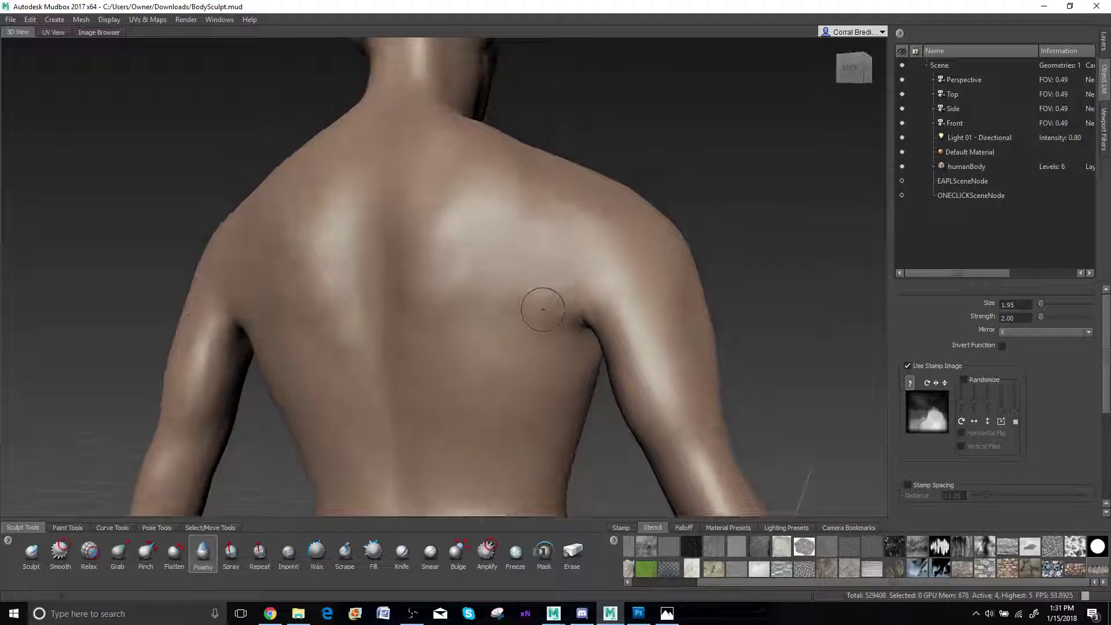
mouse_move(450, 346)
mouse_down()
mouse_move(472, 323)
mouse_move(475, 345)
mouse_up()
key(ctrl+z)
mouse_move(437, 390)
mouse_down()
mouse_move(536, 267)
mouse_move(562, 187)
mouse_up()
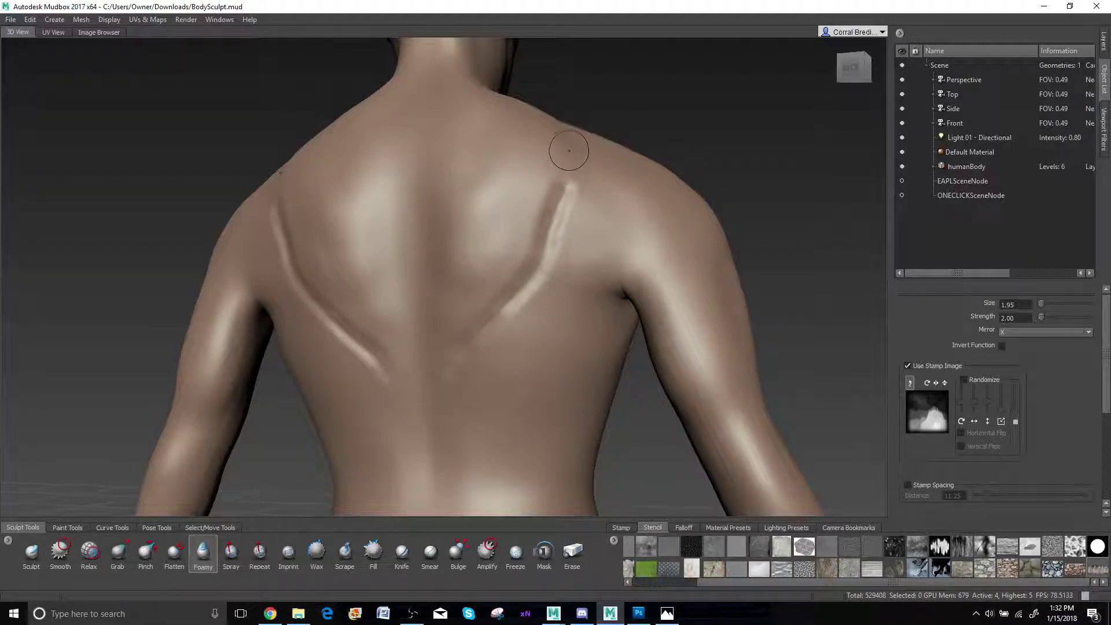
Smooth the curved shoulder-blade ridges into the surrounding back, enlarging the brush to size 4.02
mouse_move(574, 141)
alt+mouse_down()
mouse_move(539, 225)
mouse_move(544, 255)
mouse_move(506, 308)
mouse_move(535, 327)
mouse_move(553, 370)
alt+mouse_up()
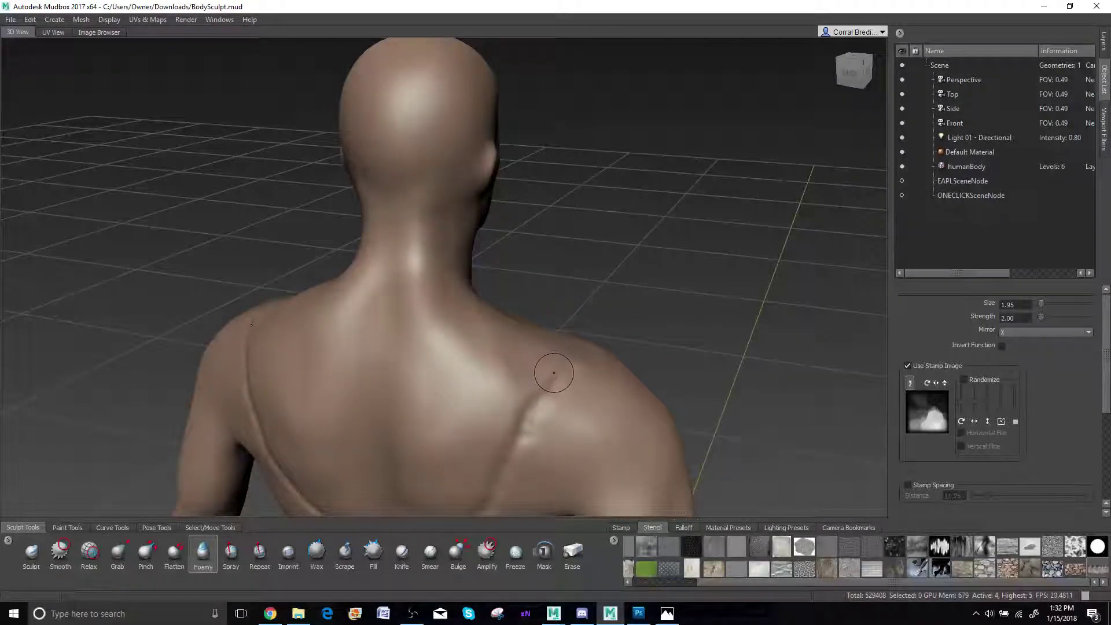
key(shift)
mouse_move(539, 402)
mouse_down()
mouse_move(523, 418)
mouse_move(554, 359)
mouse_up()
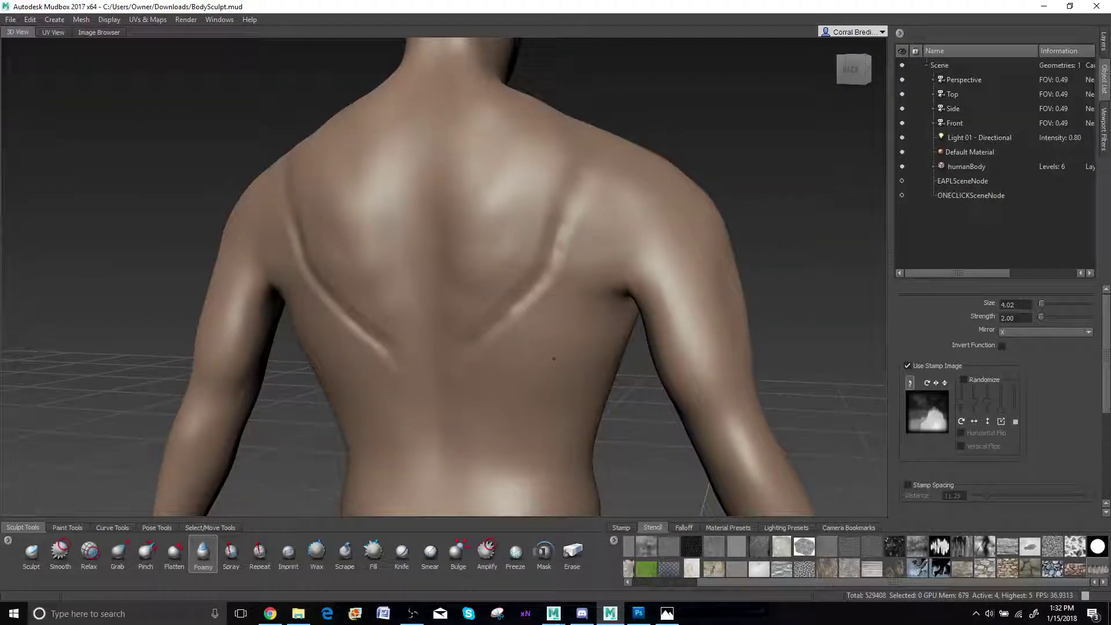
shift+drag(554, 242, 516, 310)
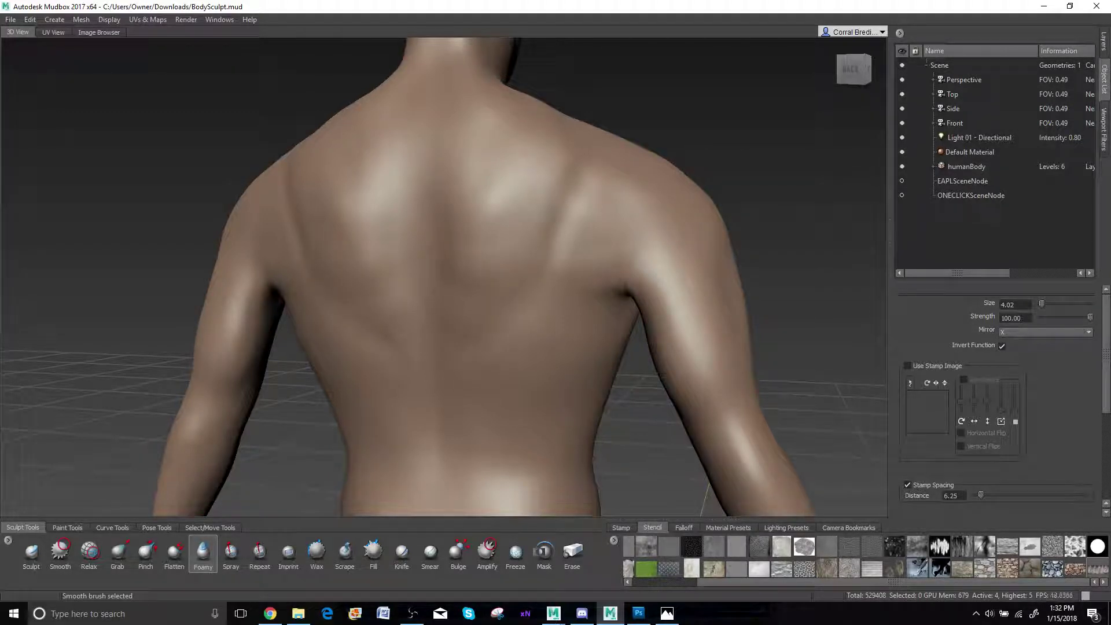
mouse_move(431, 365)
alt+mouse_down()
mouse_move(504, 325)
mouse_move(508, 396)
alt+mouse_up()
key(shift)
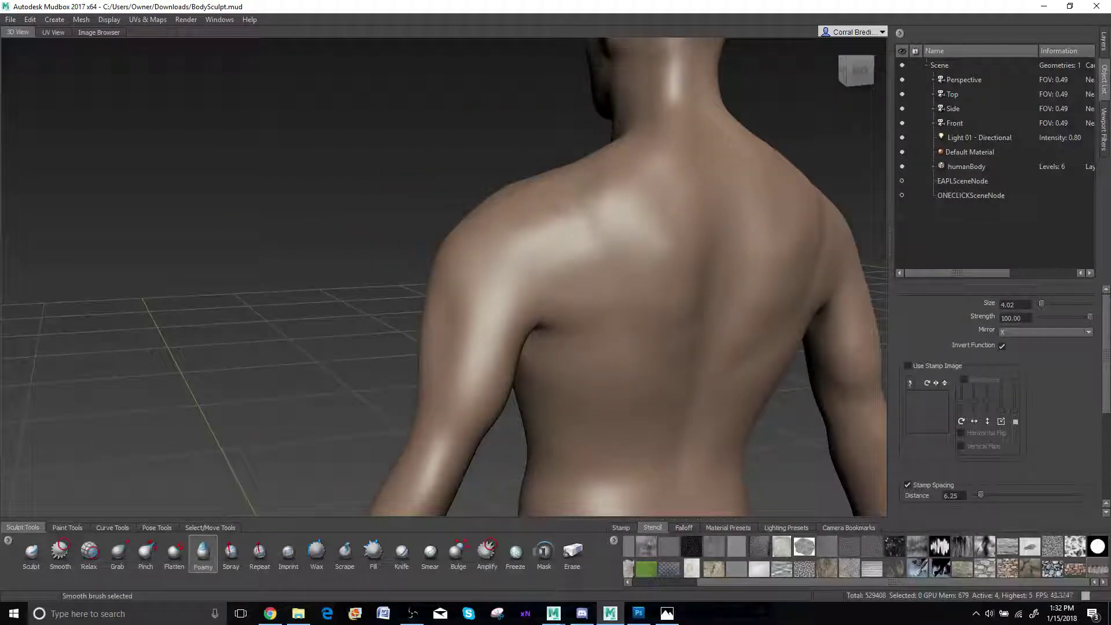
mouse_move(592, 303)
alt+mouse_down()
mouse_move(560, 280)
mouse_move(573, 283)
alt+mouse_up()
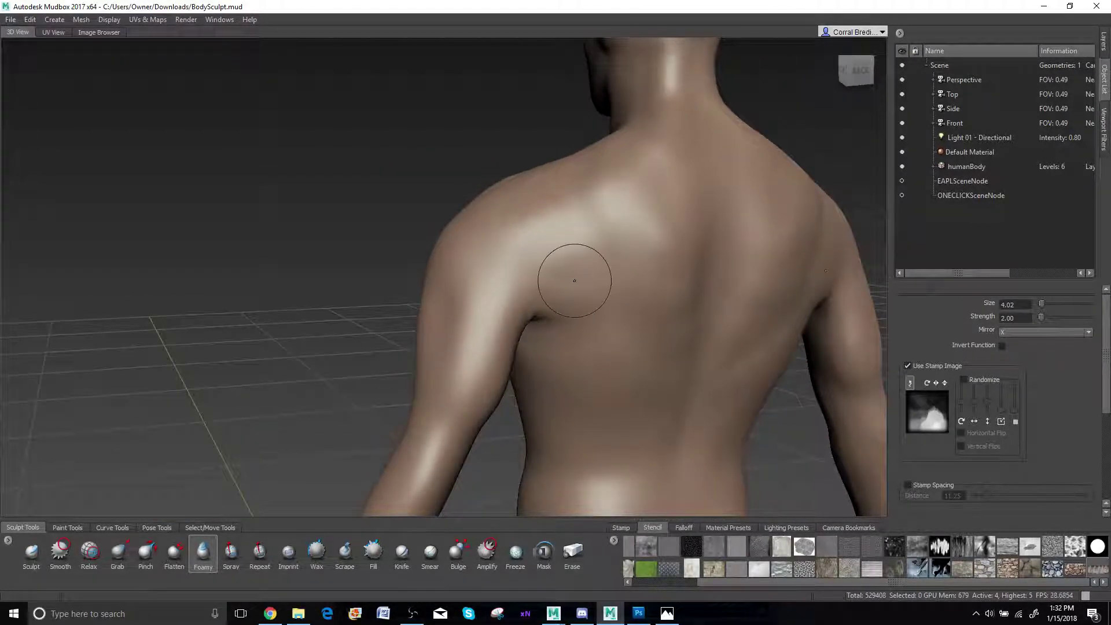
Build up the muscle behind the armpit with the Foamy brush, switching to the white splatter stamp, and smooth it into the back
mouse_move(573, 237)
mouse_down()
mouse_move(554, 258)
mouse_move(588, 241)
mouse_move(538, 289)
mouse_move(575, 308)
mouse_move(546, 318)
mouse_up()
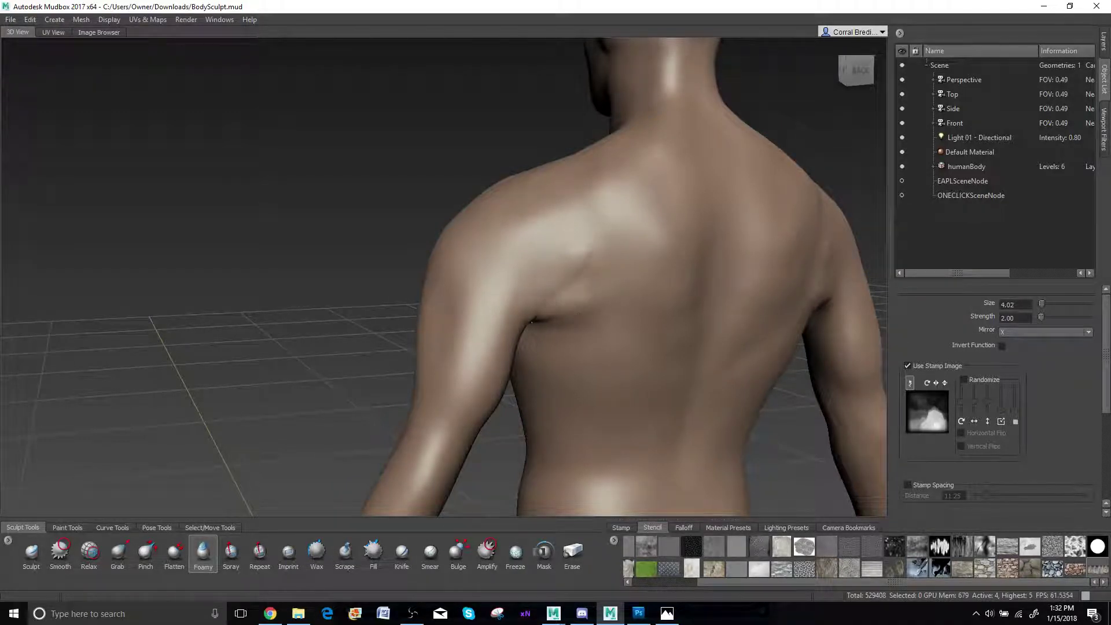
mouse_move(589, 261)
mouse_down()
mouse_move(538, 294)
mouse_move(543, 283)
mouse_up()
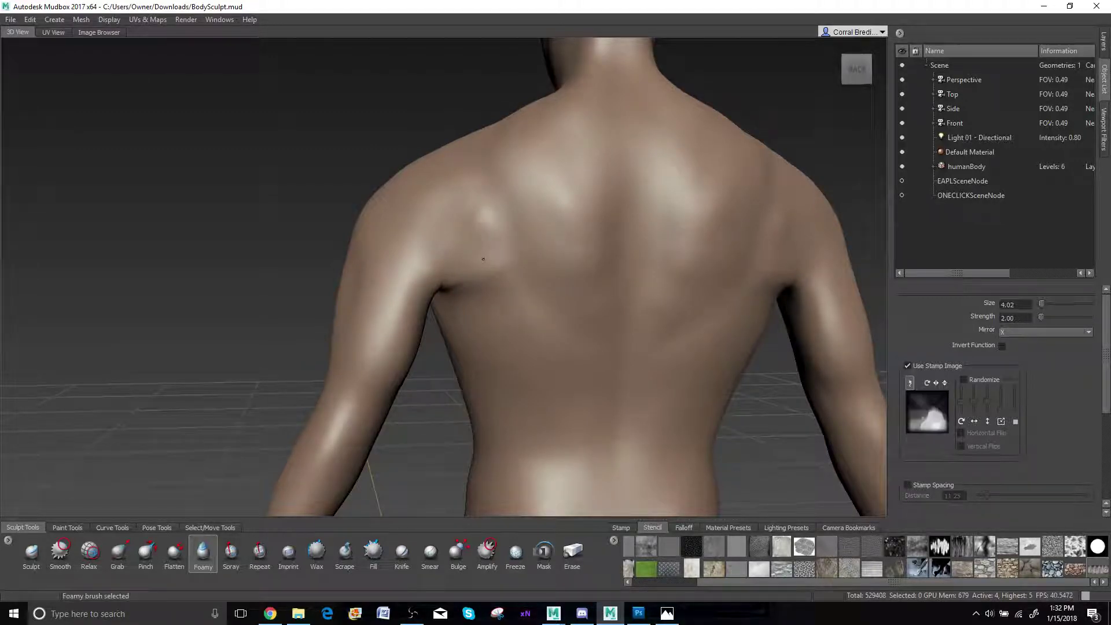
click(630, 529)
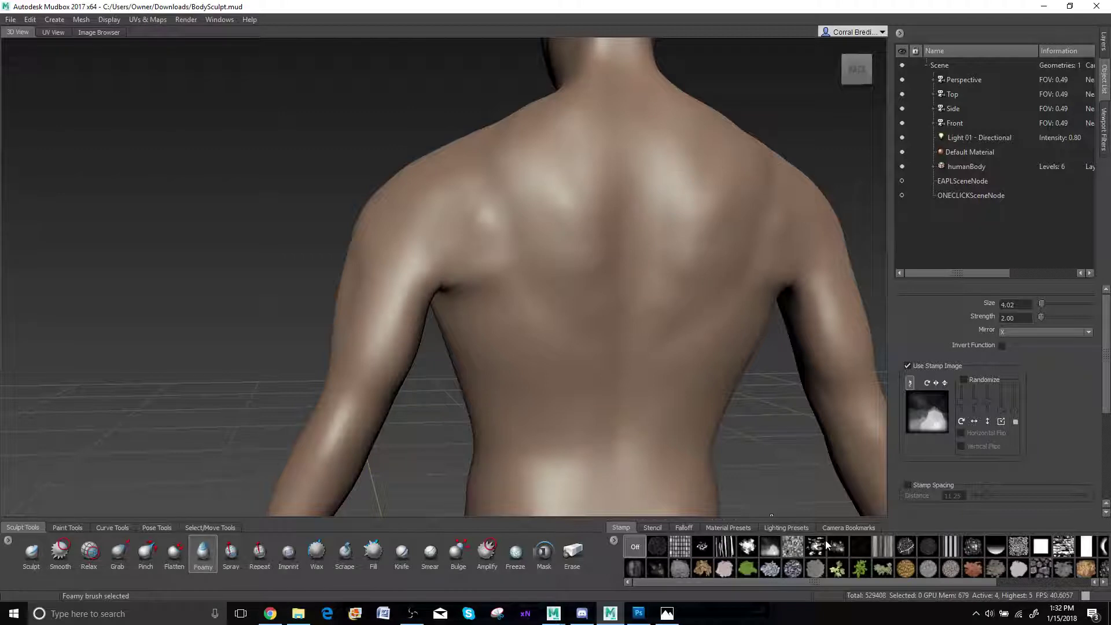
click(749, 547)
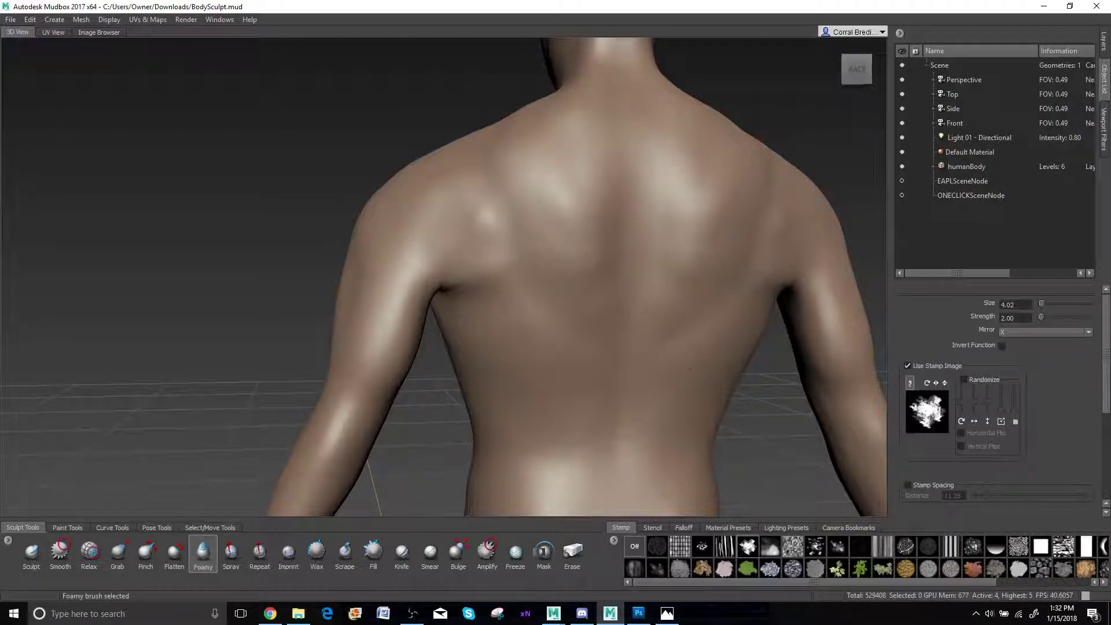
click(501, 243)
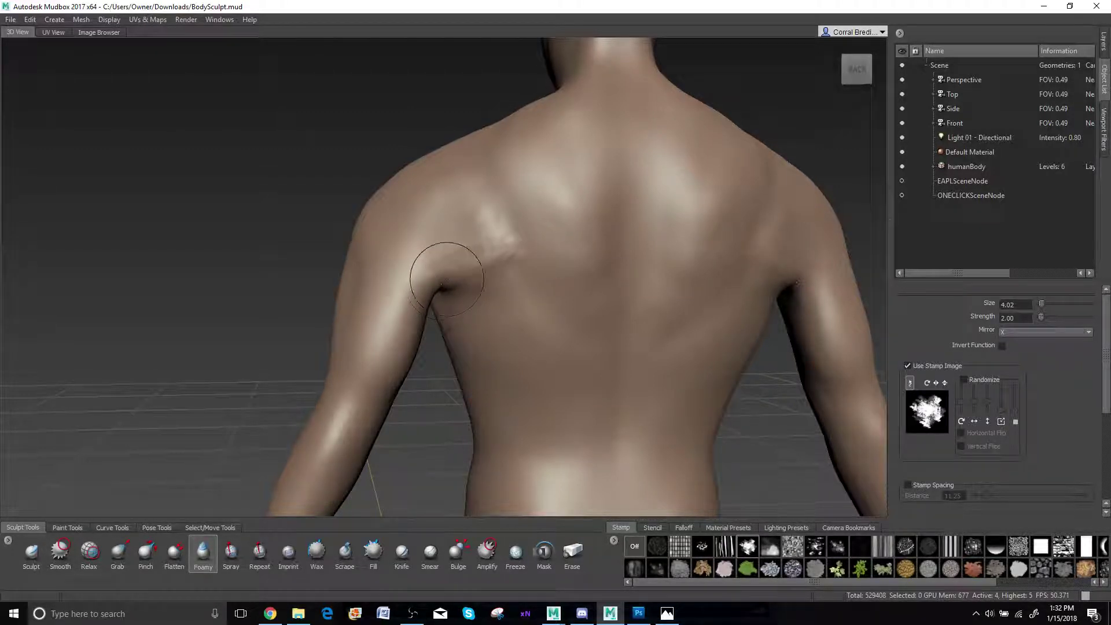
drag(460, 266, 483, 234)
shift+drag(461, 256, 503, 231)
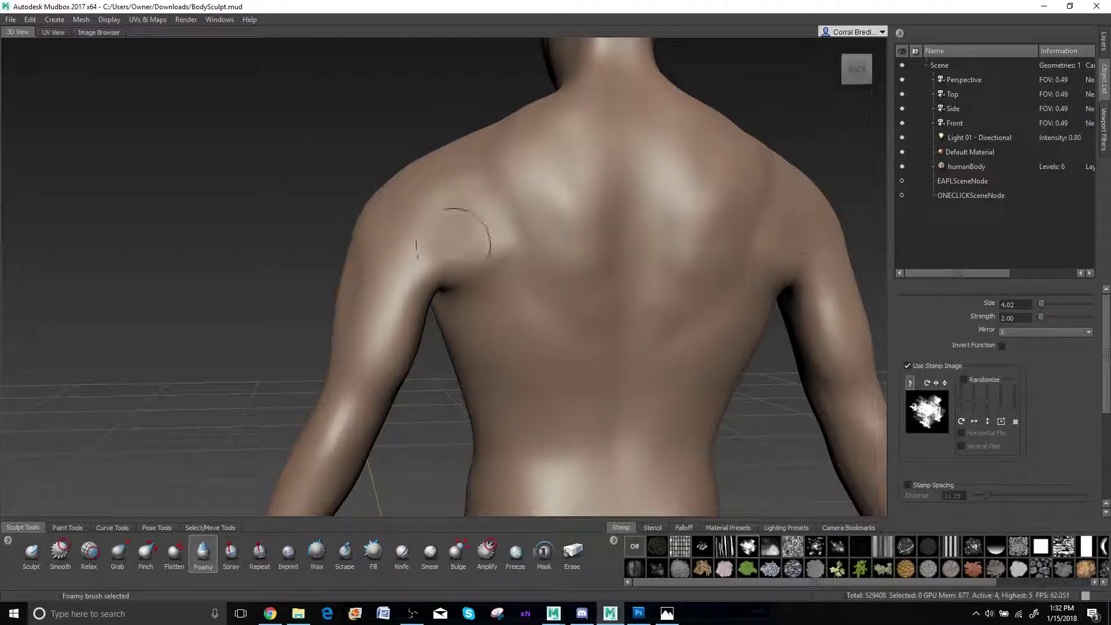
Add Foamy strokes at size 4.02 over the rear of the deltoid, from the shoulder blade to the upper arm
mouse_move(455, 240)
alt+mouse_down()
mouse_move(474, 241)
mouse_move(437, 235)
alt+mouse_up()
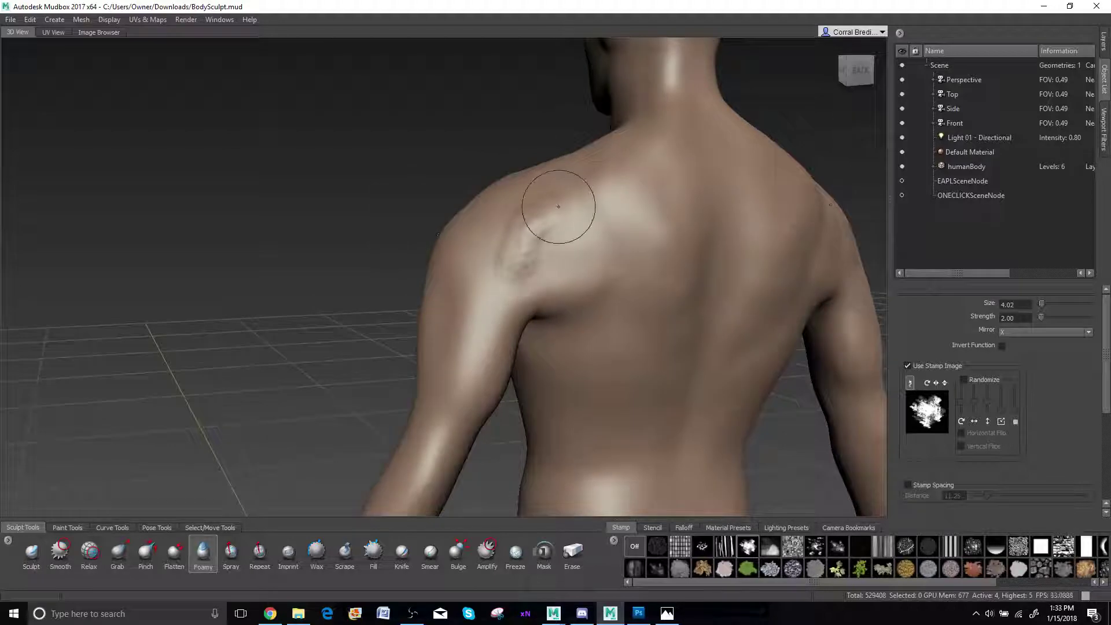
drag(553, 213, 482, 241)
mouse_move(513, 187)
mouse_down()
mouse_move(483, 252)
mouse_move(492, 220)
mouse_move(481, 236)
mouse_move(567, 261)
mouse_up()
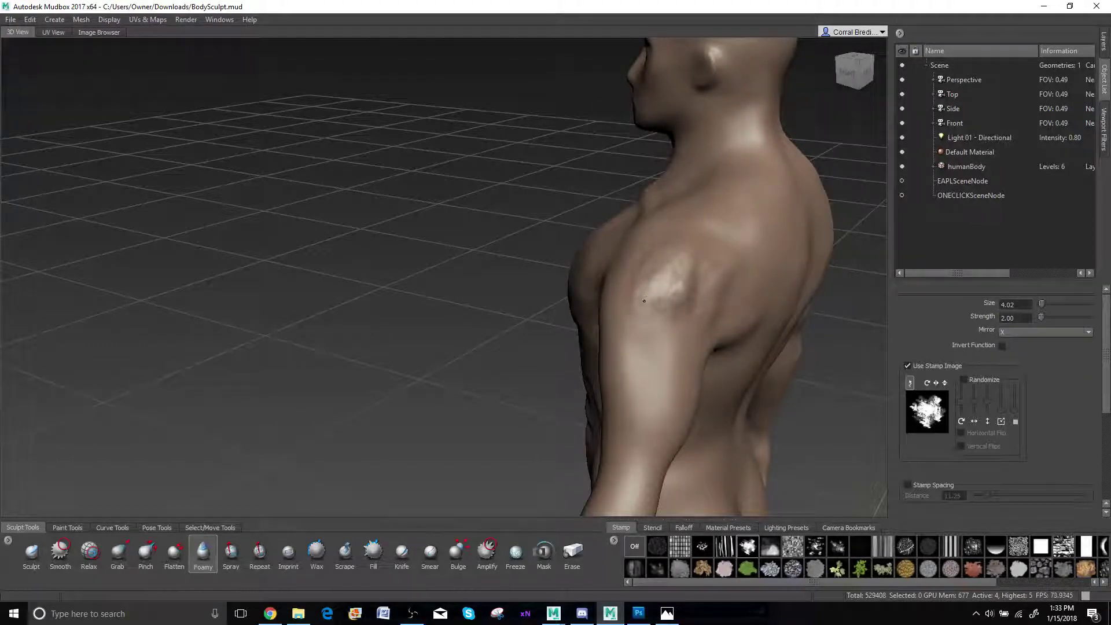
Build up the outer side and front of the deltoid with the Foamy brush
mouse_move(653, 272)
alt+mouse_down()
mouse_move(727, 297)
mouse_move(709, 223)
mouse_move(735, 255)
mouse_move(695, 214)
mouse_move(616, 264)
alt+mouse_up()
scroll(680, 210, up, 3)
mouse_move(572, 183)
mouse_down()
mouse_move(602, 216)
mouse_move(591, 210)
mouse_up()
alt+drag(598, 165, 535, 202)
mouse_move(648, 173)
alt+middle_down()
mouse_move(474, 272)
mouse_move(480, 280)
alt+middle_up()
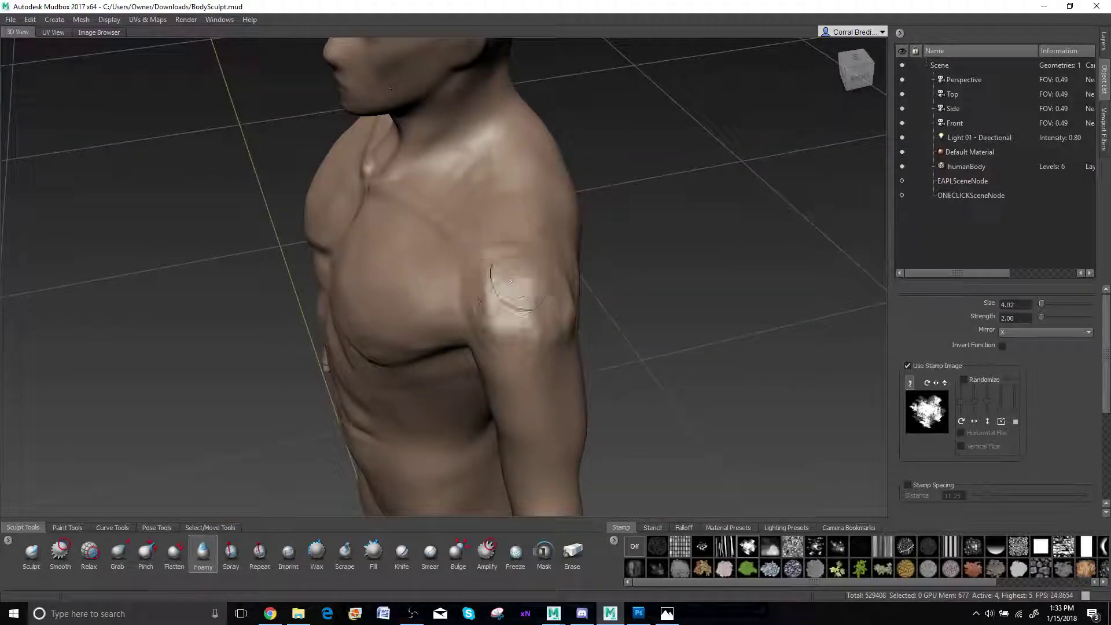
mouse_move(508, 261)
mouse_down()
mouse_move(524, 303)
mouse_move(536, 296)
mouse_move(509, 263)
mouse_move(422, 261)
mouse_move(373, 240)
mouse_up()
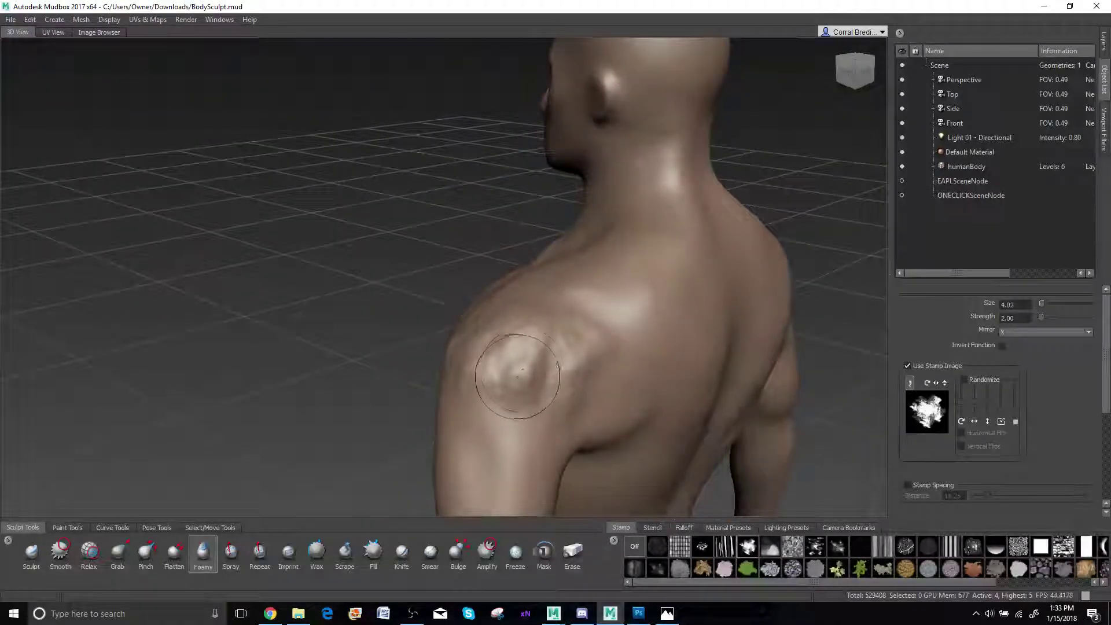
Smooth the raised deltoid strokes at the rear and front of the shoulder
mouse_move(543, 416)
shift+mouse_down()
mouse_move(492, 374)
mouse_move(578, 355)
shift+mouse_up()
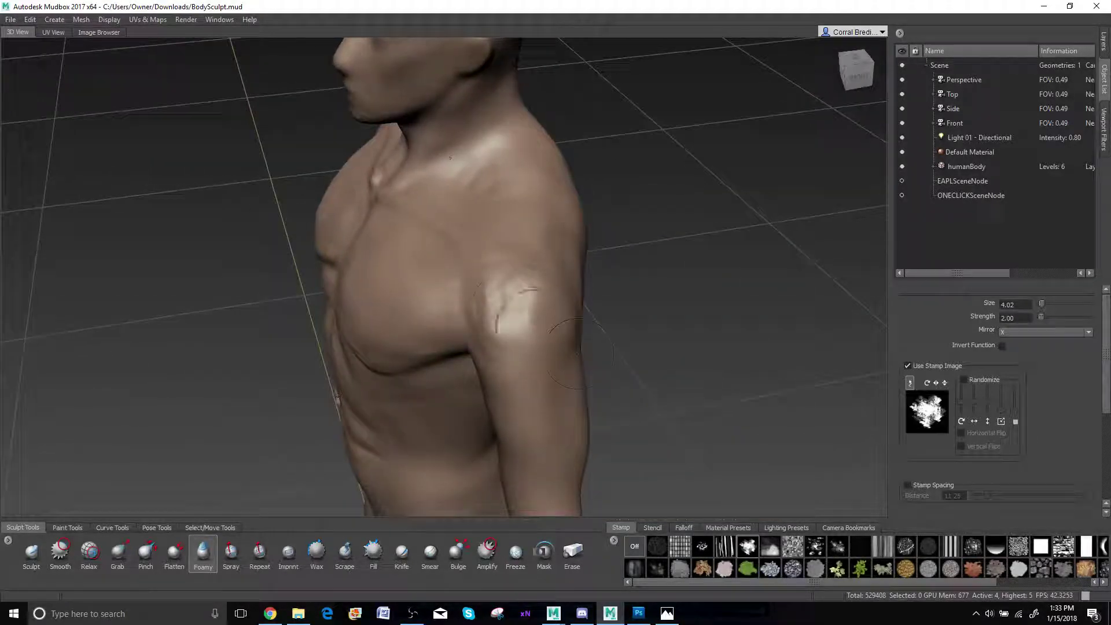
shift+drag(509, 313, 526, 253)
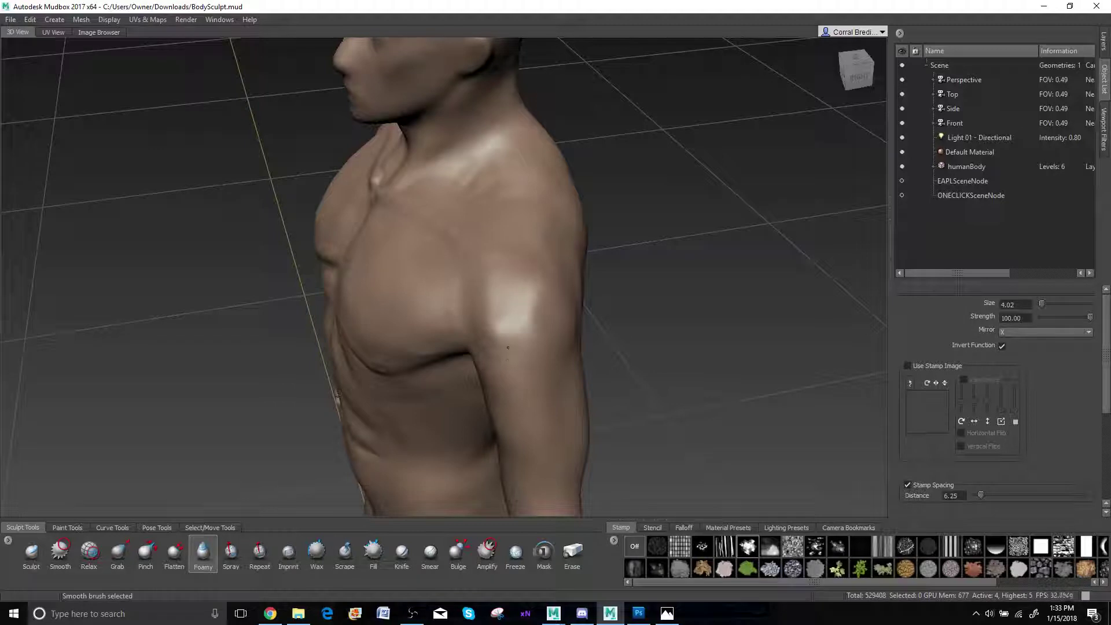
alt+drag(524, 323, 387, 309)
shift+drag(467, 375, 528, 299)
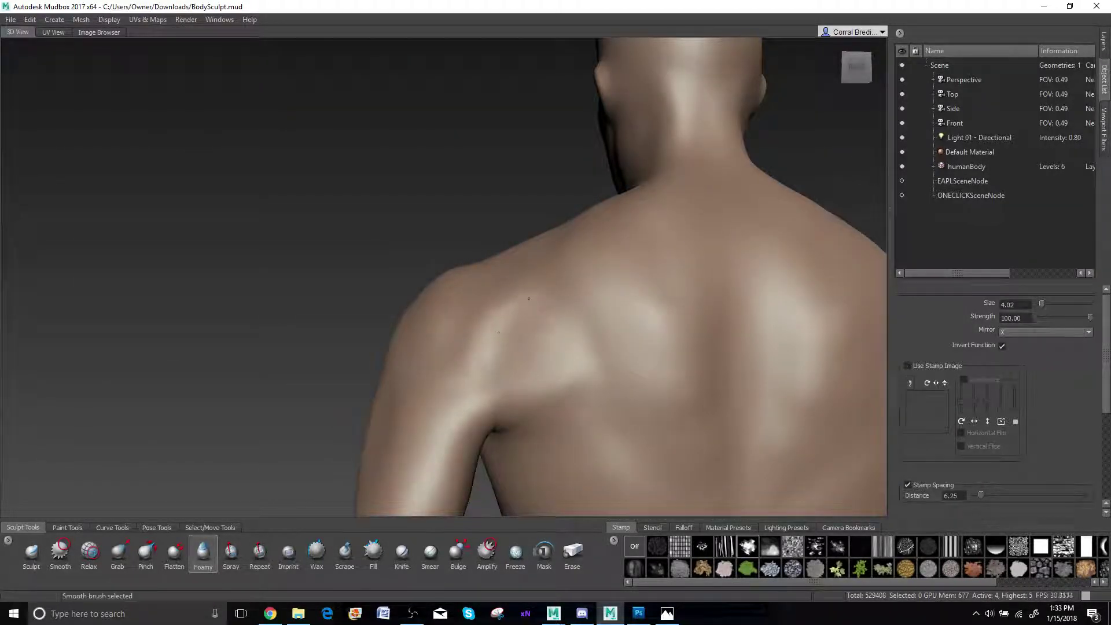
Thicken the front and outer deltoid with more Foamy strokes and smooth its front where it meets the chest
mouse_move(478, 340)
alt+mouse_down()
mouse_move(513, 348)
mouse_move(493, 323)
mouse_move(479, 341)
mouse_move(501, 289)
mouse_move(546, 246)
mouse_move(509, 303)
mouse_move(556, 275)
mouse_move(521, 353)
mouse_move(486, 382)
mouse_move(558, 284)
mouse_move(501, 318)
mouse_move(526, 255)
mouse_move(210, 268)
alt+mouse_up()
drag(539, 320, 489, 225)
mouse_move(530, 309)
mouse_down()
mouse_move(516, 310)
mouse_move(477, 225)
mouse_move(504, 290)
mouse_move(474, 245)
mouse_up()
mouse_move(492, 306)
mouse_down()
mouse_move(490, 272)
mouse_move(463, 249)
mouse_up()
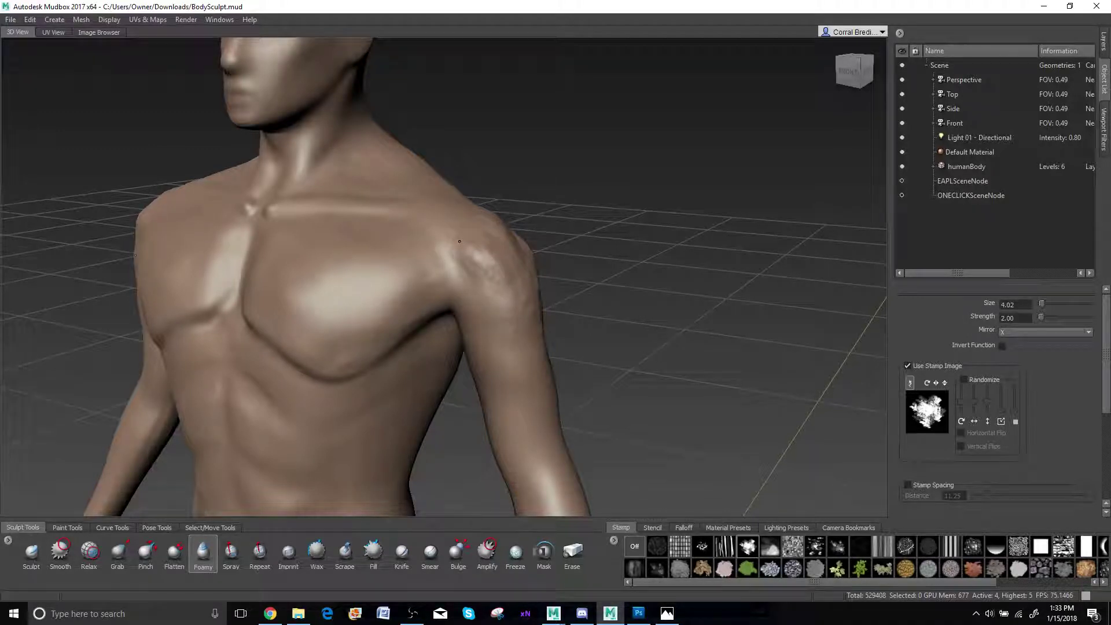
drag(499, 307, 451, 257)
key(shift)
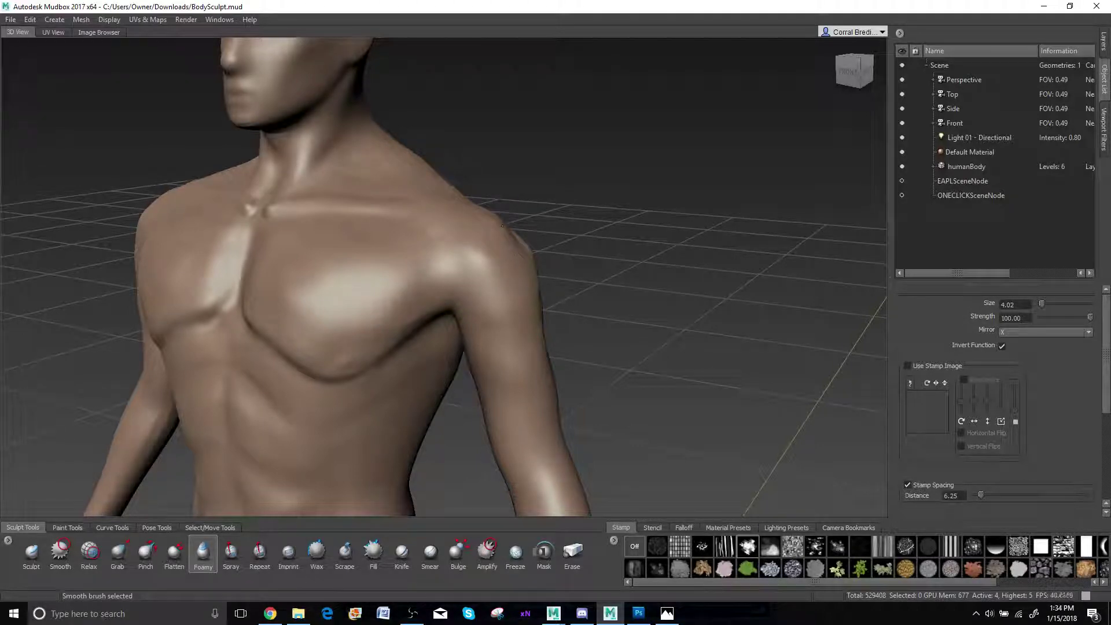
Smooth the rough strokes on the outer and rear side of the deltoid
alt+drag(525, 296, 383, 389)
mouse_move(484, 355)
shift+mouse_down()
mouse_move(510, 333)
mouse_move(471, 332)
shift+mouse_up()
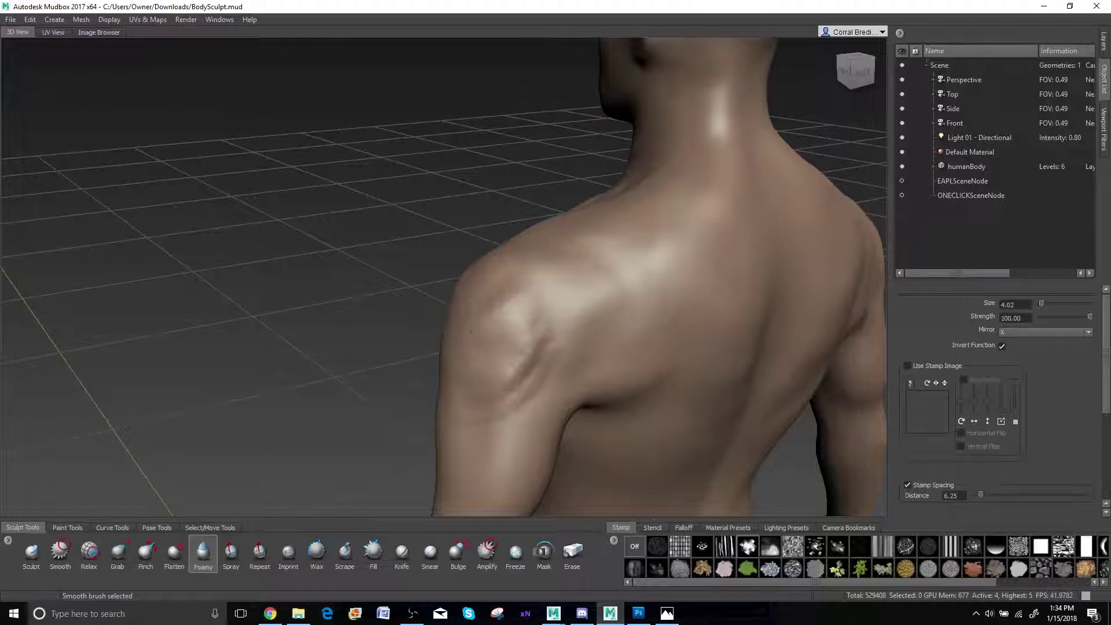
shift+drag(535, 348, 503, 396)
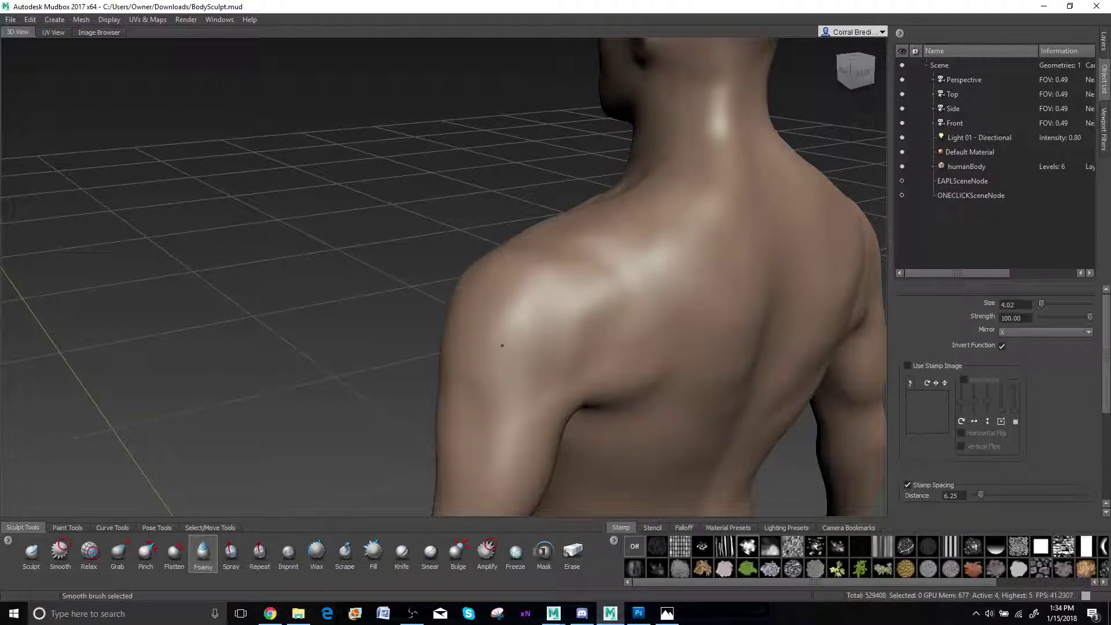
Add diagonal Foamy strokes over the rear deltoid and smooth them into the shoulder
drag(475, 385, 547, 309)
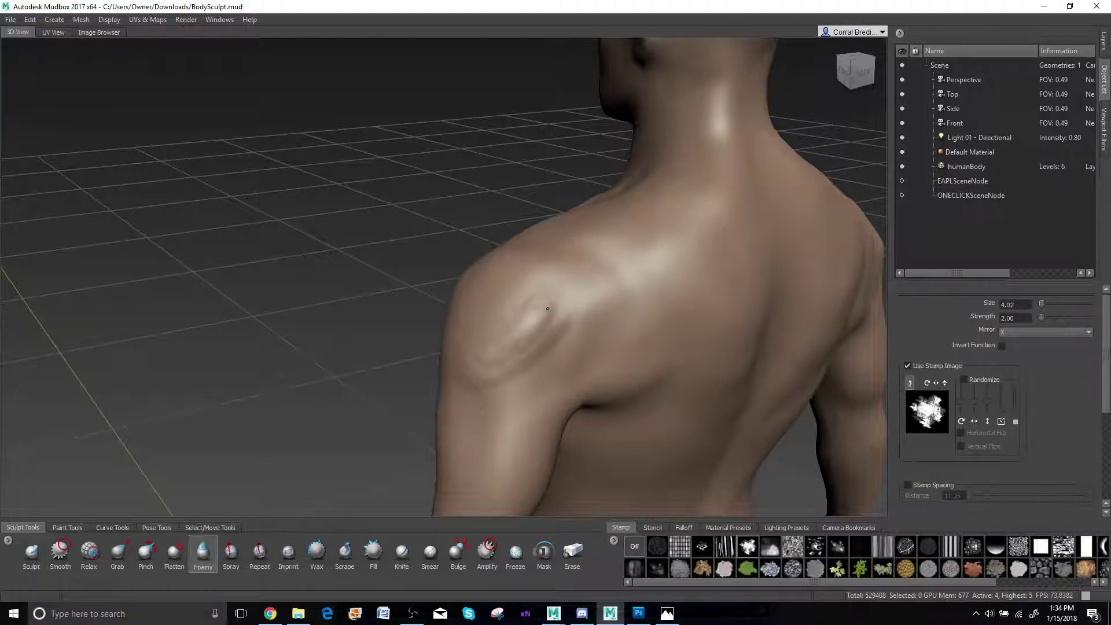
drag(517, 382, 580, 290)
mouse_move(502, 345)
mouse_down()
mouse_move(487, 348)
mouse_move(558, 261)
mouse_up()
drag(487, 348, 478, 296)
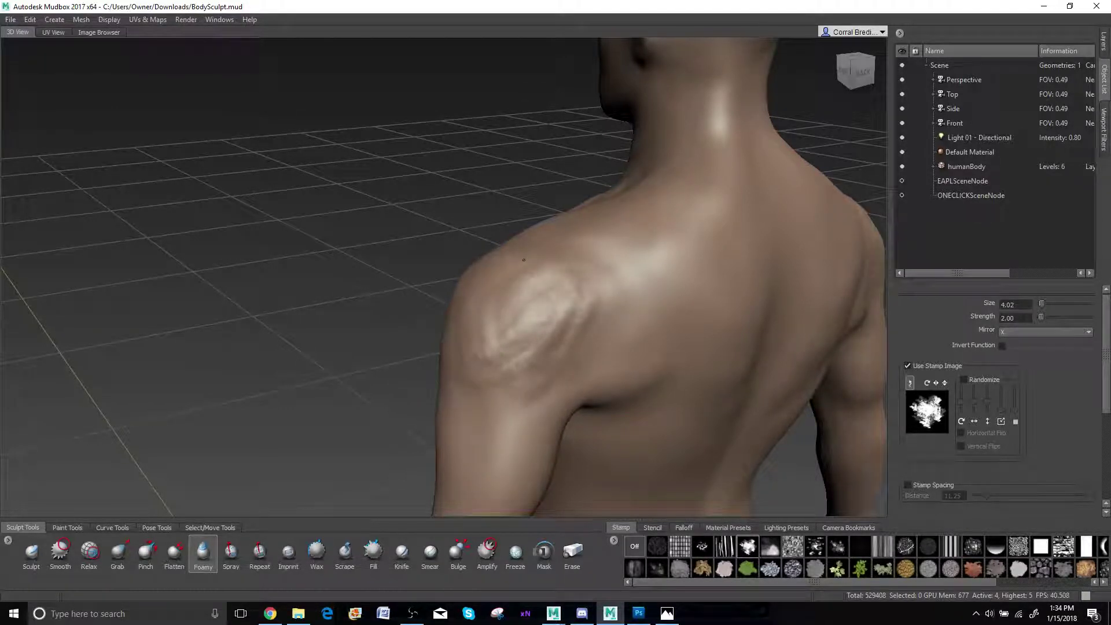
key(shift)
shift+drag(537, 338, 559, 329)
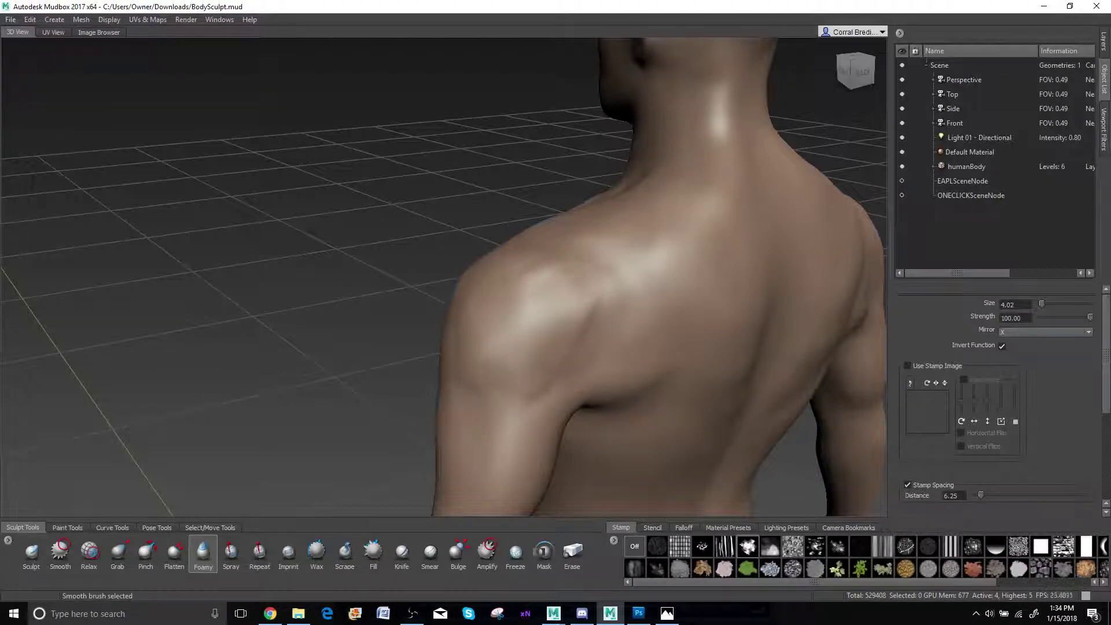
Reduce the Foamy brush to size 1.16 and sculpt a thin line on the outer upper arm marking the deltoid's lower edge
alt+drag(521, 399, 488, 376)
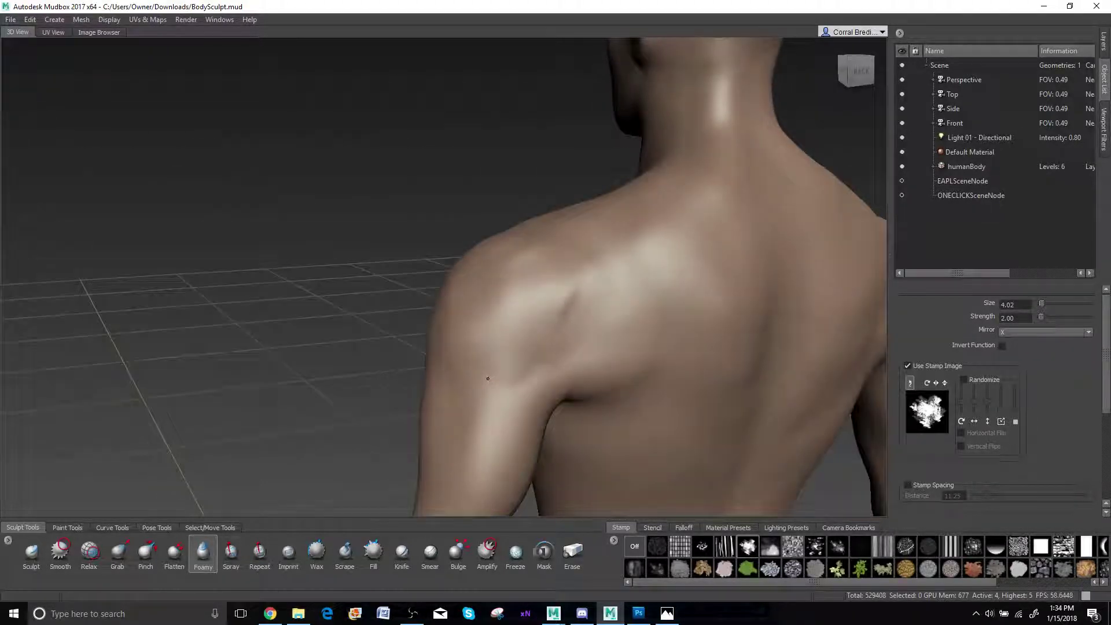
alt+middle_drag(489, 376, 480, 331)
key(b)
mouse_move(475, 303)
mouse_down()
mouse_move(431, 306)
mouse_move(546, 293)
mouse_move(584, 236)
mouse_move(595, 238)
mouse_move(519, 276)
mouse_move(550, 301)
mouse_move(581, 304)
mouse_move(486, 298)
mouse_move(584, 296)
mouse_move(551, 288)
mouse_move(588, 298)
mouse_up()
key(ctrl+z)
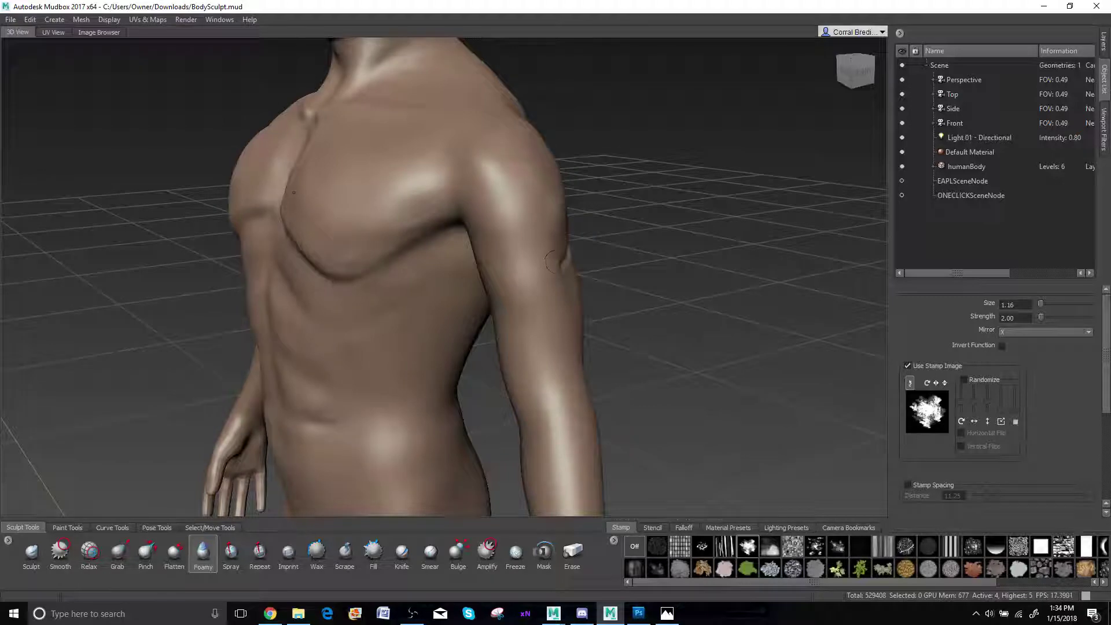
drag(524, 253, 502, 232)
alt+drag(503, 233, 602, 243)
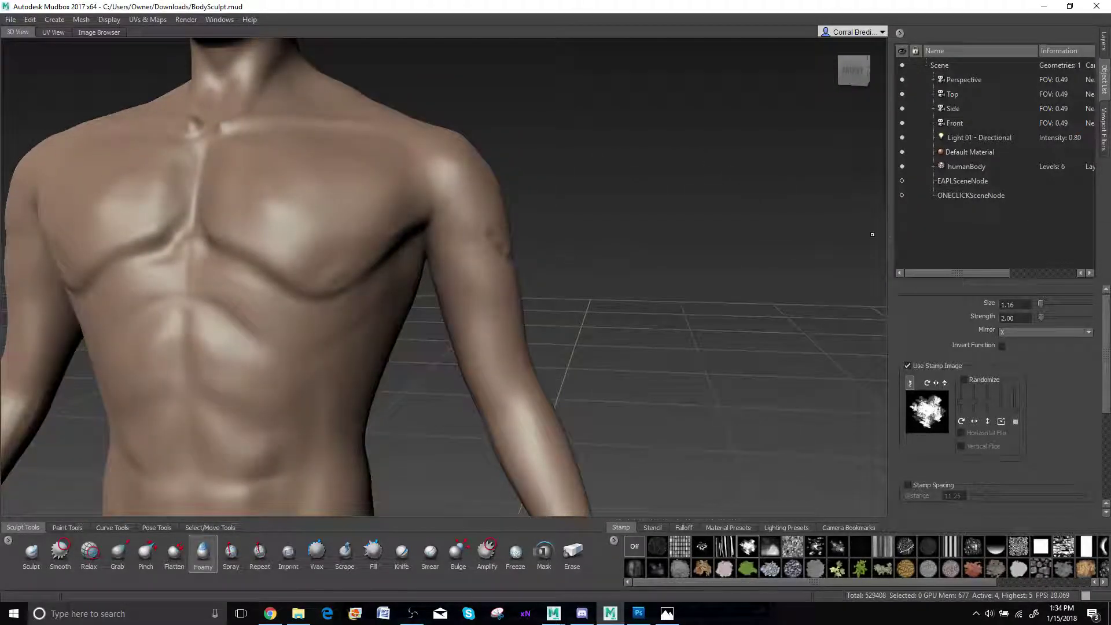
Extend the thin line around the upper arm to the armpit at the front and back
key(alt+Tab)
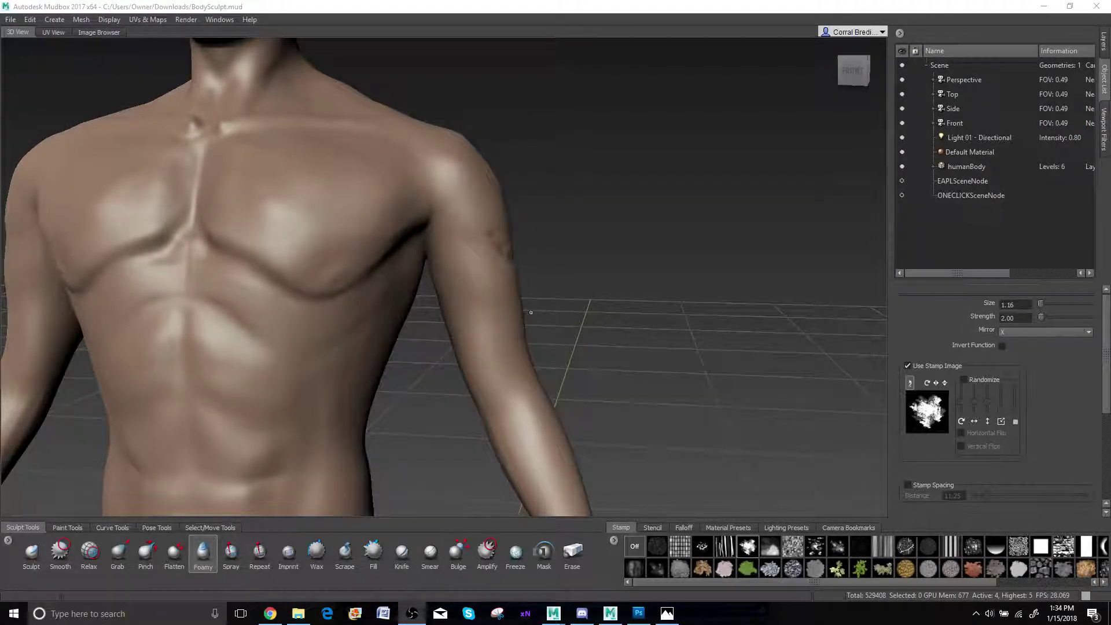
click(506, 252)
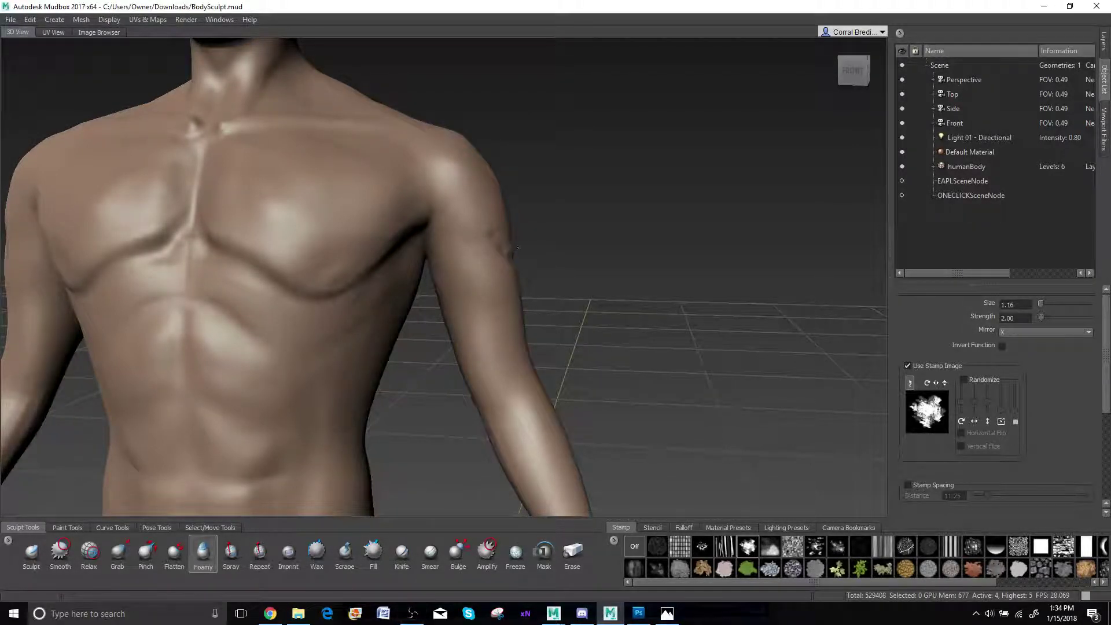
alt+drag(511, 282, 185, 274)
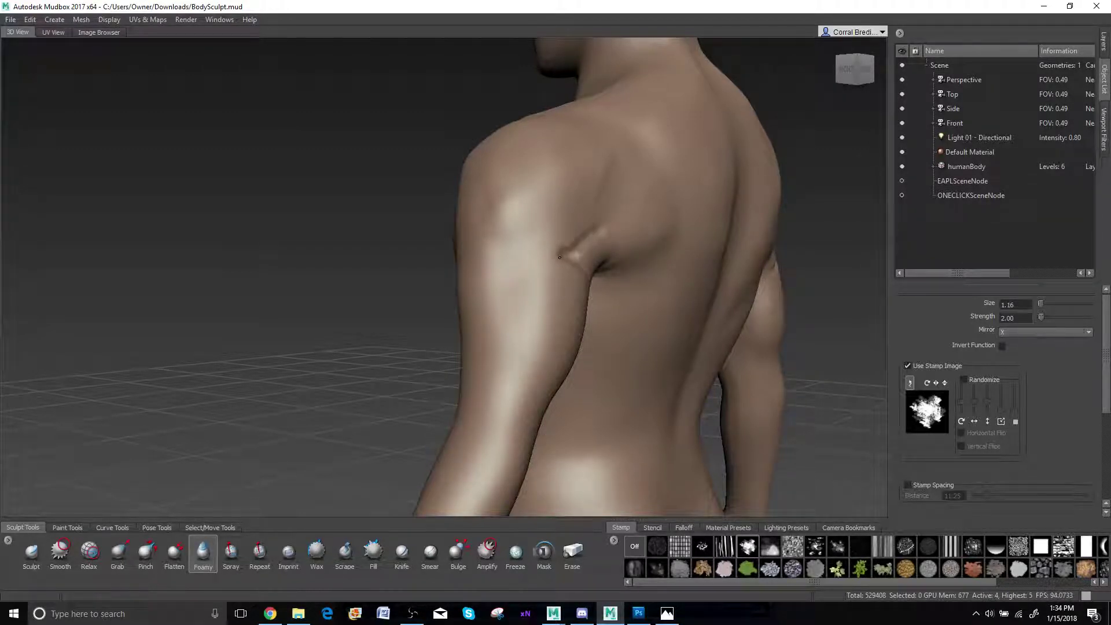
mouse_move(579, 252)
alt+mouse_down()
mouse_move(654, 252)
mouse_move(527, 269)
mouse_move(540, 272)
mouse_move(482, 247)
mouse_move(509, 272)
mouse_move(496, 277)
alt+mouse_up()
Enlarge the brush to size 3.75 and soften the line around the upper arm with the Smooth brush
key(b)
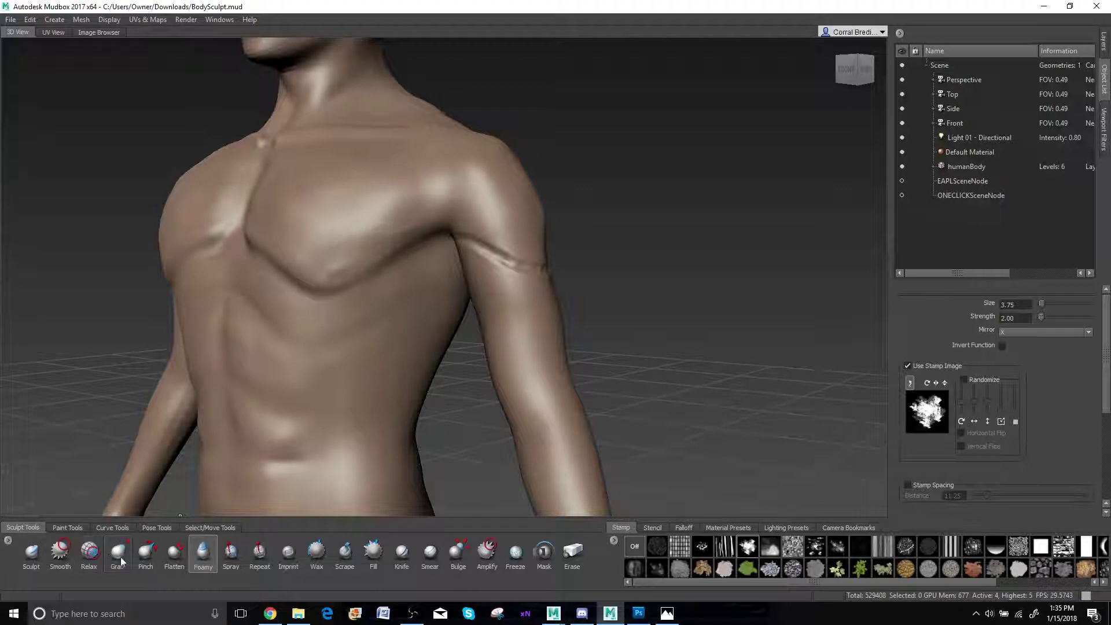
click(60, 551)
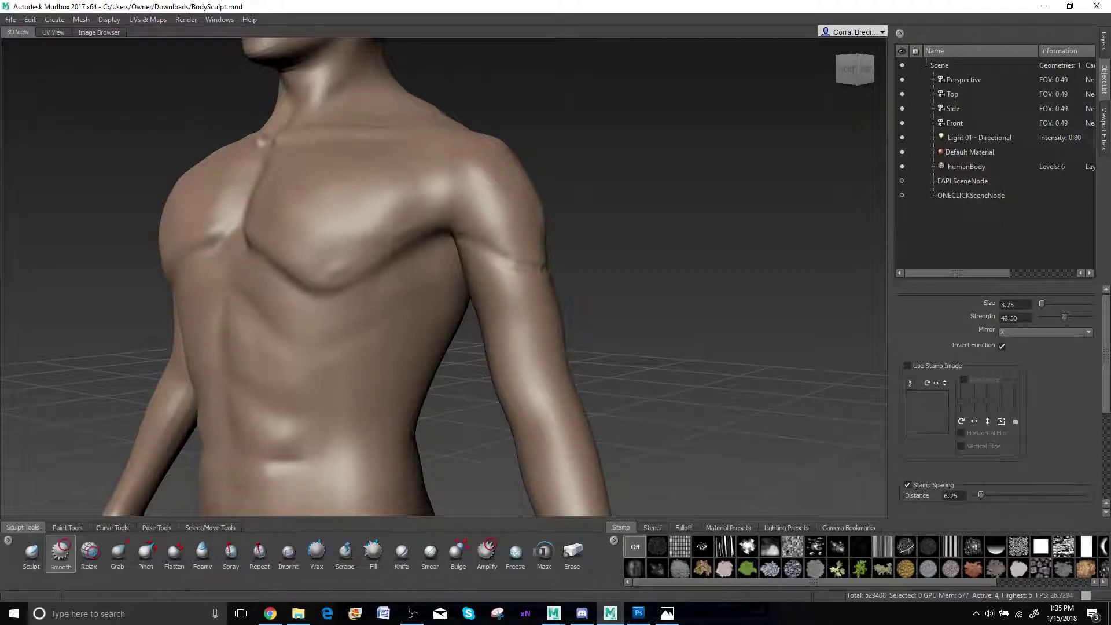
alt+drag(533, 286, 440, 281)
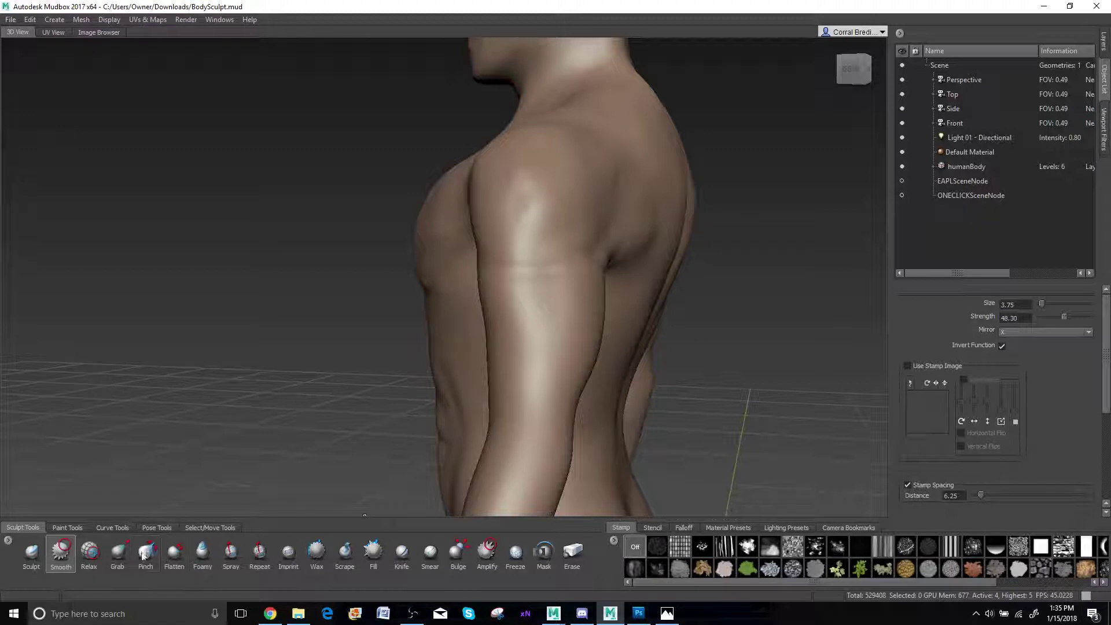
Build up the outer and front deltoid above the arm line with the Foamy brush at size 3.75
click(202, 553)
drag(526, 271, 553, 176)
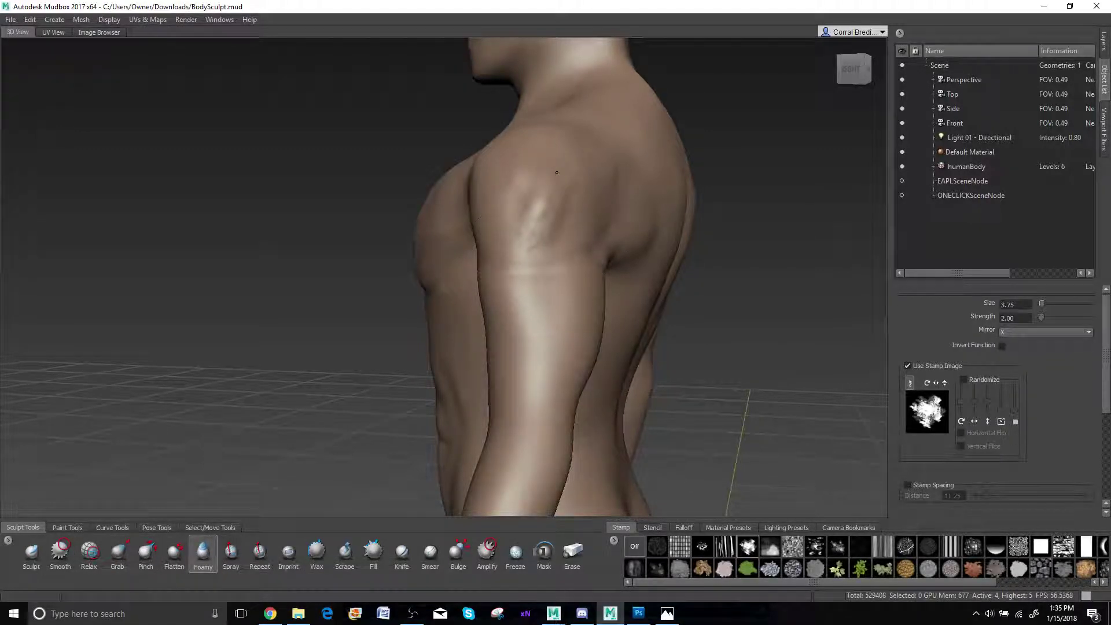
alt+drag(515, 253, 628, 253)
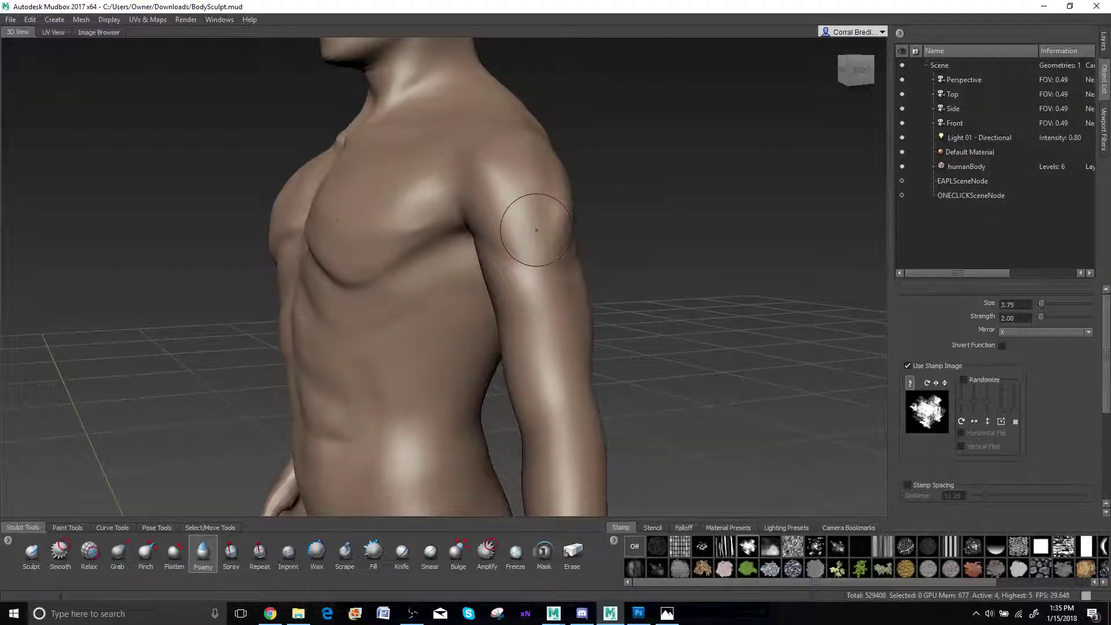
drag(537, 230, 503, 173)
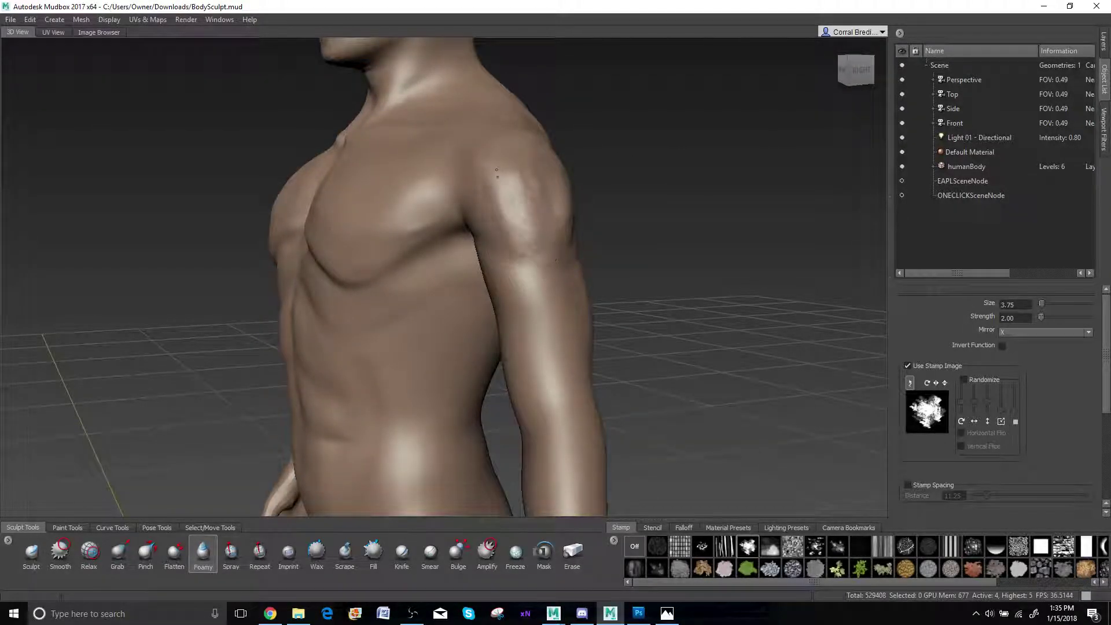
mouse_move(511, 241)
mouse_down()
mouse_move(483, 227)
mouse_move(427, 278)
mouse_move(511, 242)
mouse_move(569, 184)
mouse_up()
mouse_move(484, 236)
mouse_down()
mouse_move(473, 236)
mouse_move(508, 170)
mouse_up()
Add diagonal Foamy strokes across the rear deltoid, from the back of the upper arm toward the shoulder blade
alt+drag(509, 246, 447, 285)
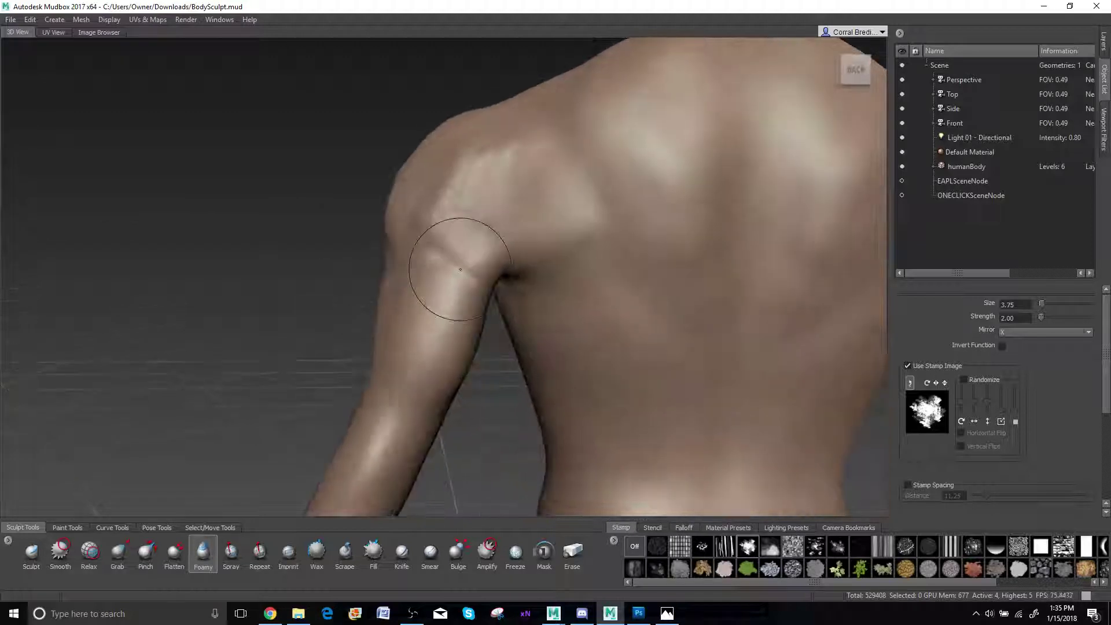
drag(437, 224, 523, 174)
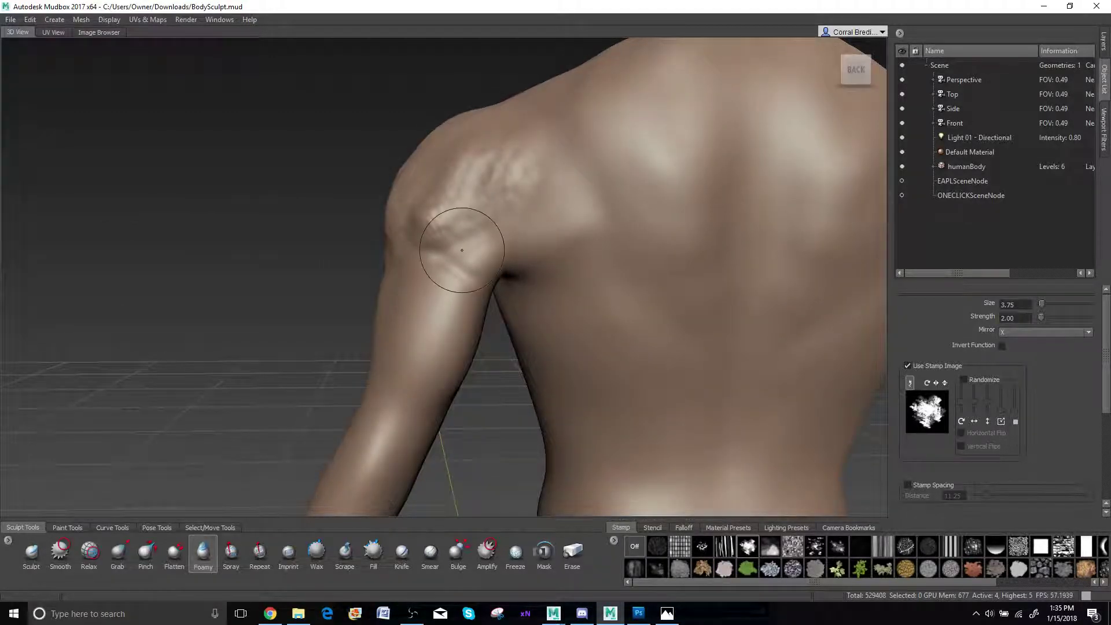
drag(463, 248, 540, 195)
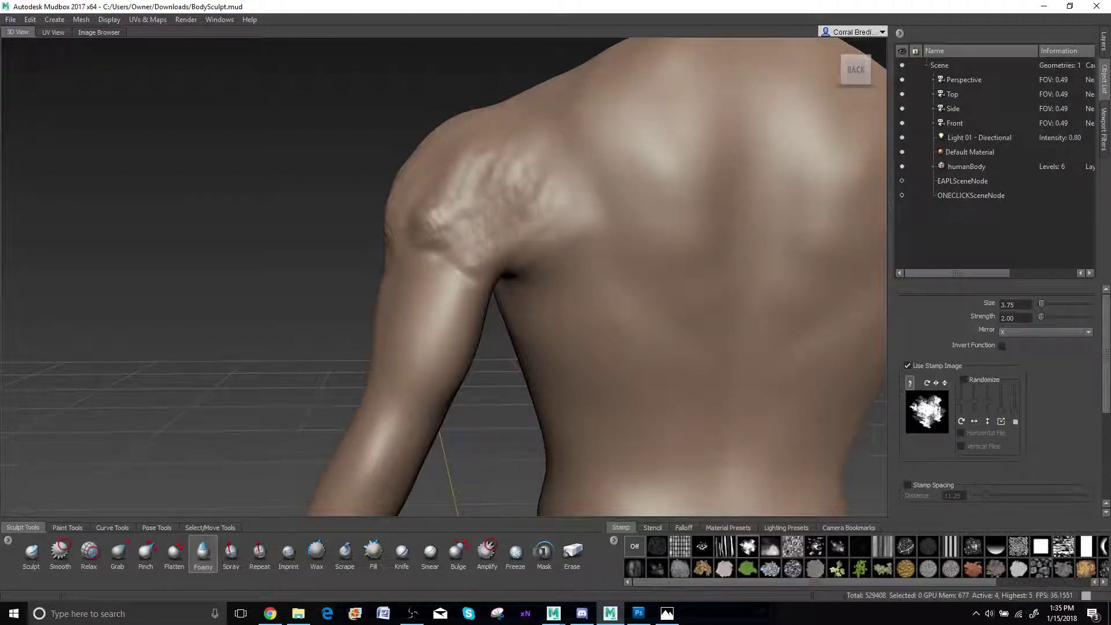
Add two more Foamy strokes at the inner end of the rear deltoid and blend the rear and outer deltoid with the Smooth brush
drag(505, 239, 544, 176)
drag(507, 255, 571, 197)
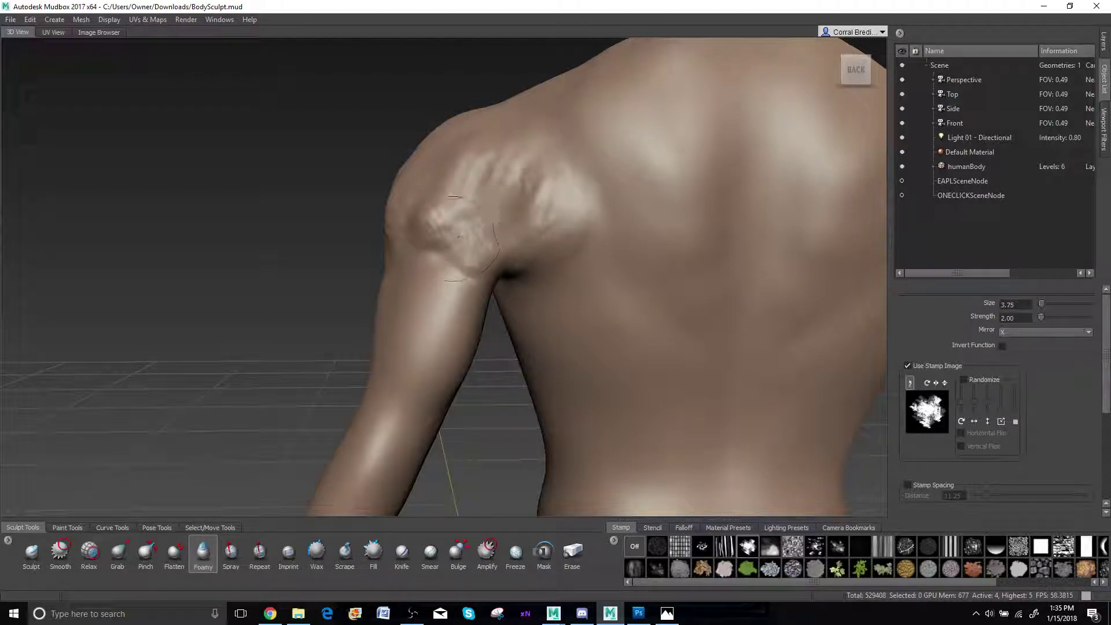
key(shift)
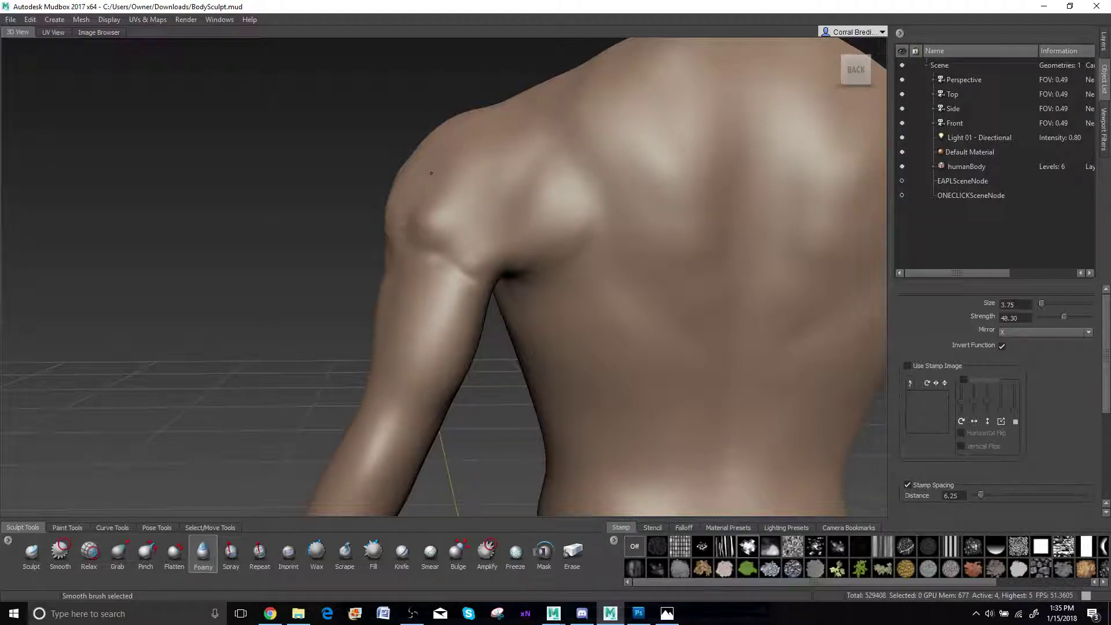
alt+drag(430, 173, 553, 216)
key(shift)
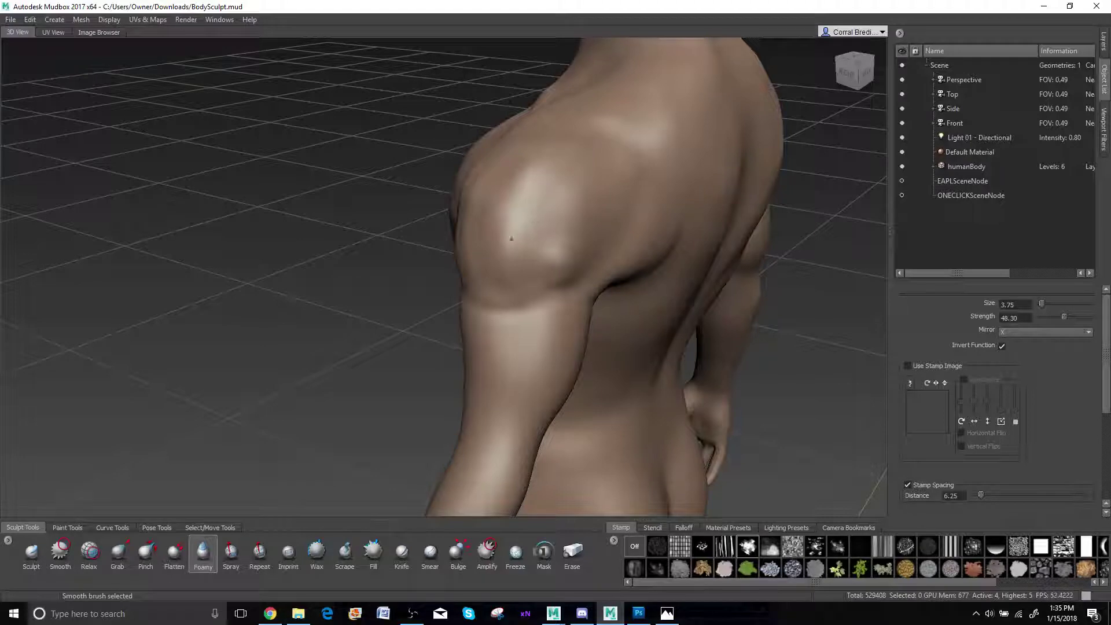
mouse_move(519, 215)
alt+mouse_down()
mouse_move(440, 209)
mouse_move(520, 221)
alt+mouse_up()
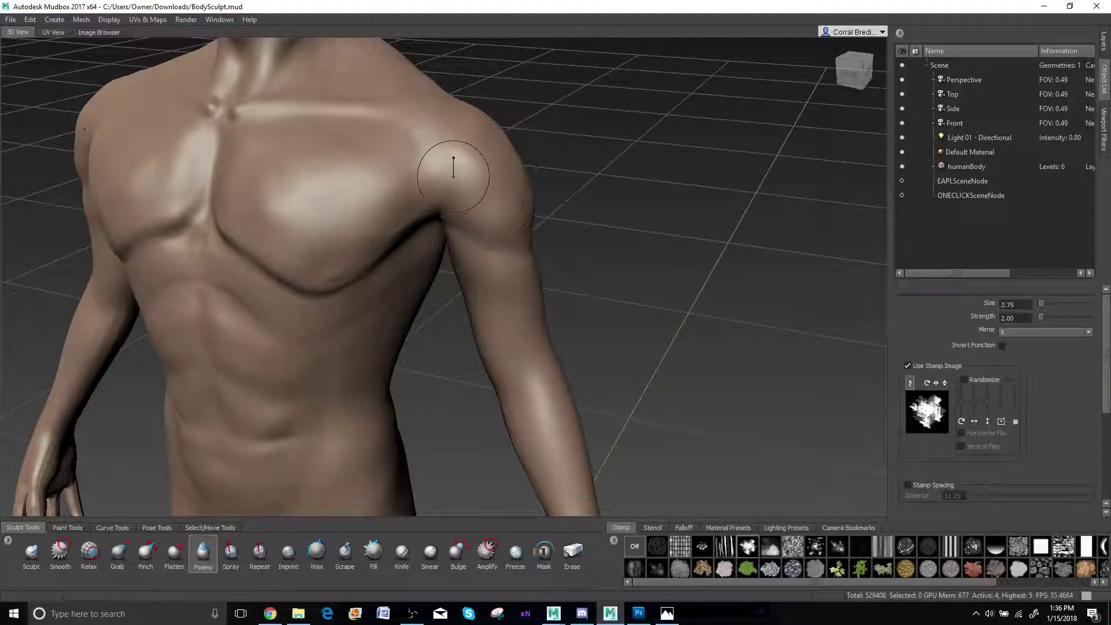
Draw a thin Foamy line at size 0.97 from the front armpit up between chest and deltoid, and smooth it
mouse_move(433, 202)
mouse_down()
mouse_move(421, 203)
mouse_move(430, 201)
mouse_up()
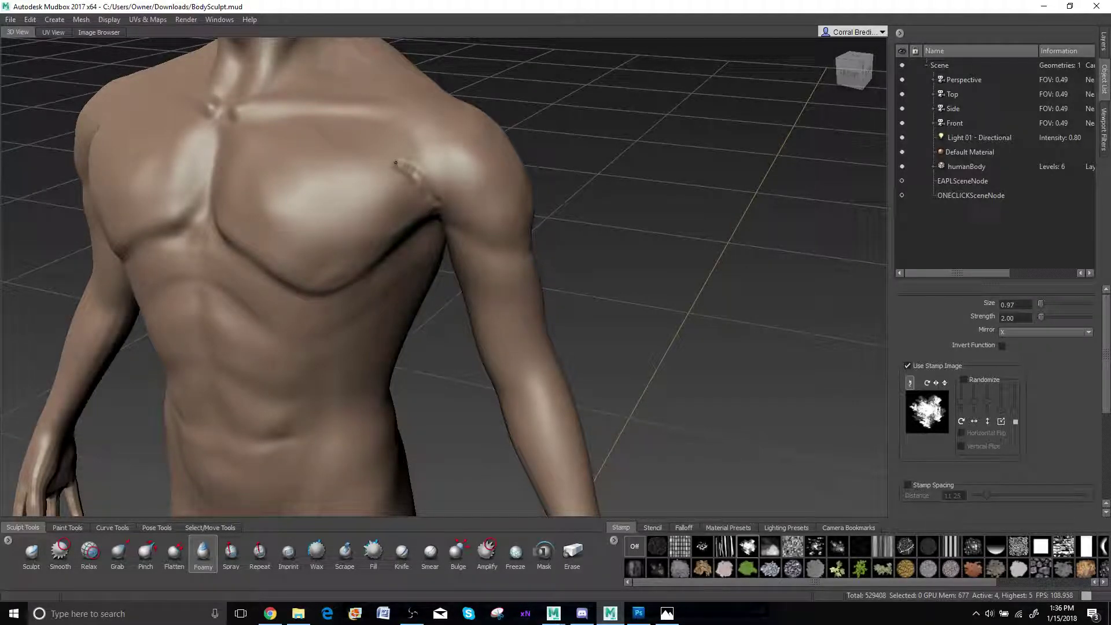
key(shift)
mouse_move(471, 248)
alt+mouse_down()
mouse_move(544, 223)
mouse_move(439, 228)
alt+mouse_up()
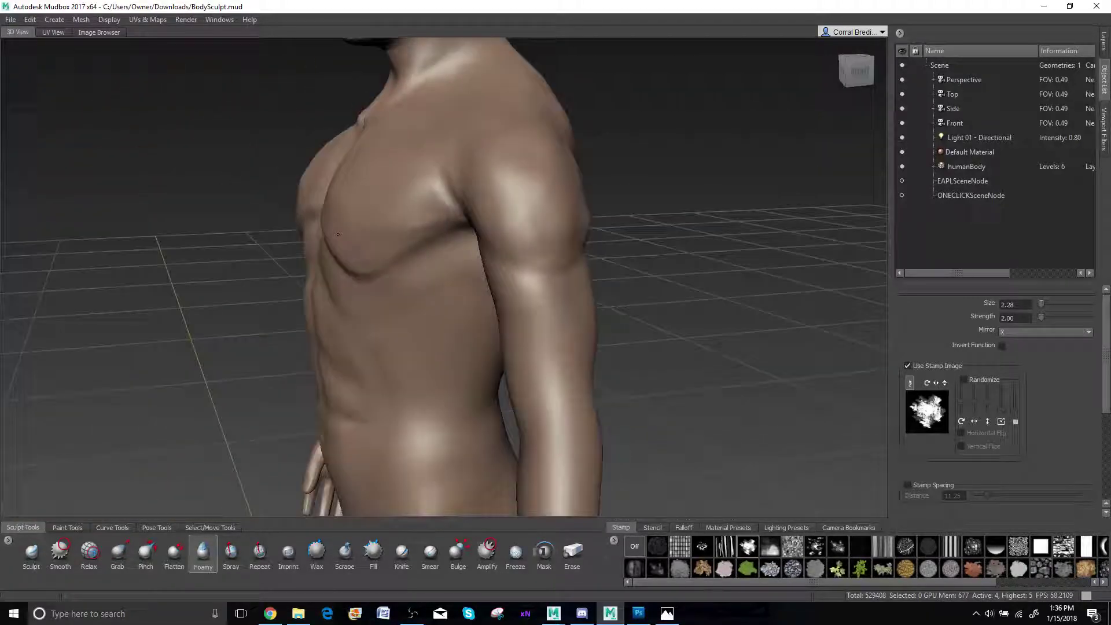
Draw a Foamy line at size 2.28 from the rear armpit along the deltoid's lower edge to the shoulder blade, and smooth it
alt+middle_drag(530, 263, 379, 220)
mouse_move(380, 220)
alt+mouse_down()
mouse_move(496, 228)
mouse_move(454, 218)
alt+mouse_up()
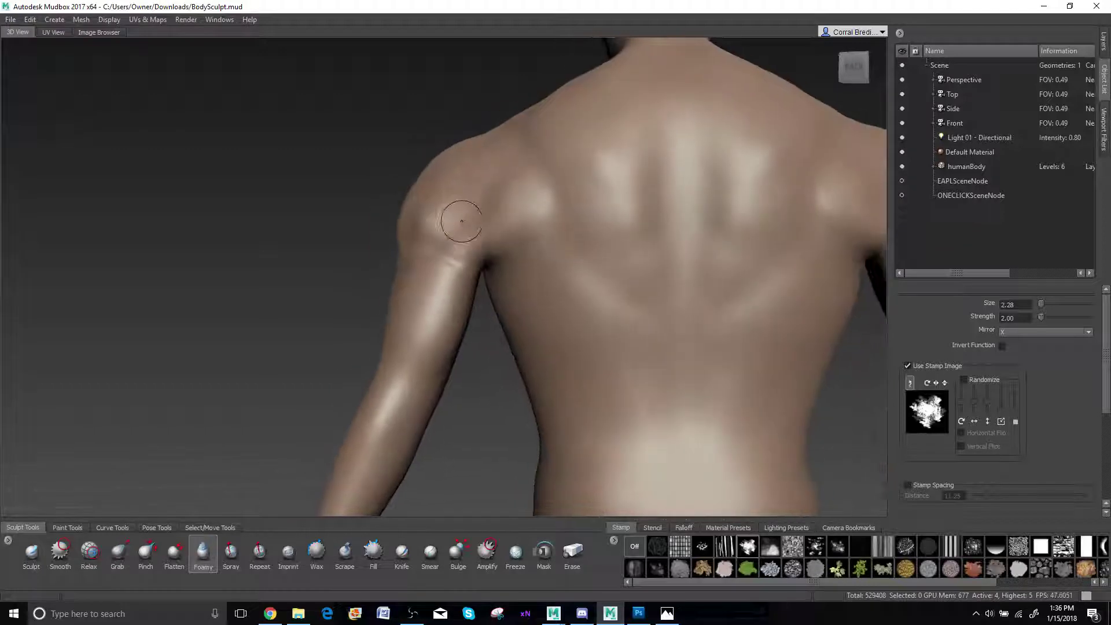
drag(489, 253, 556, 226)
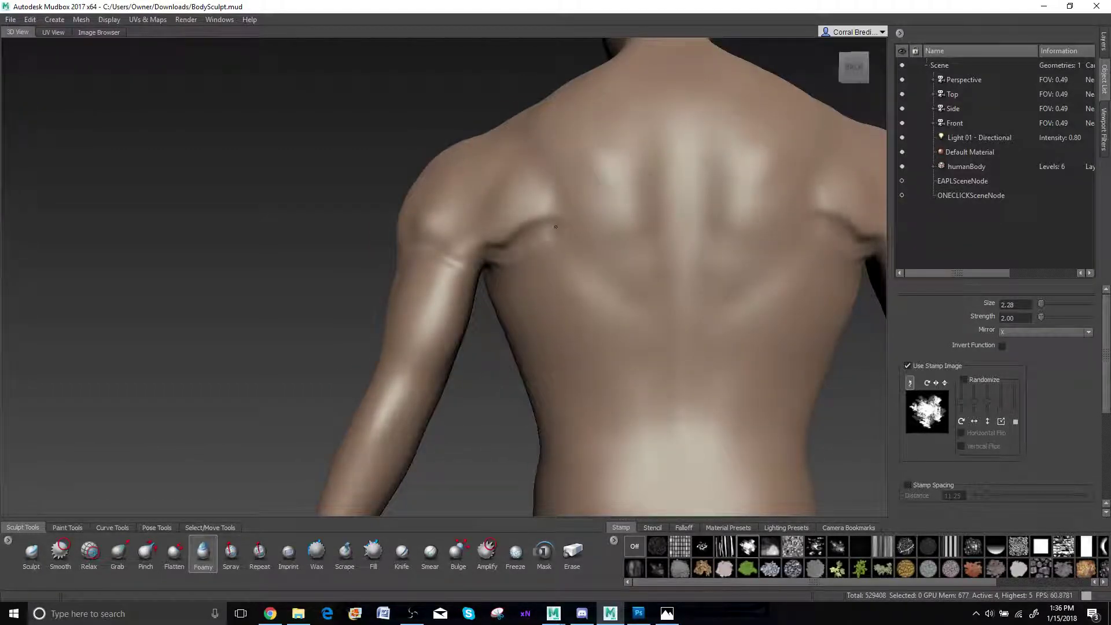
key(shift)
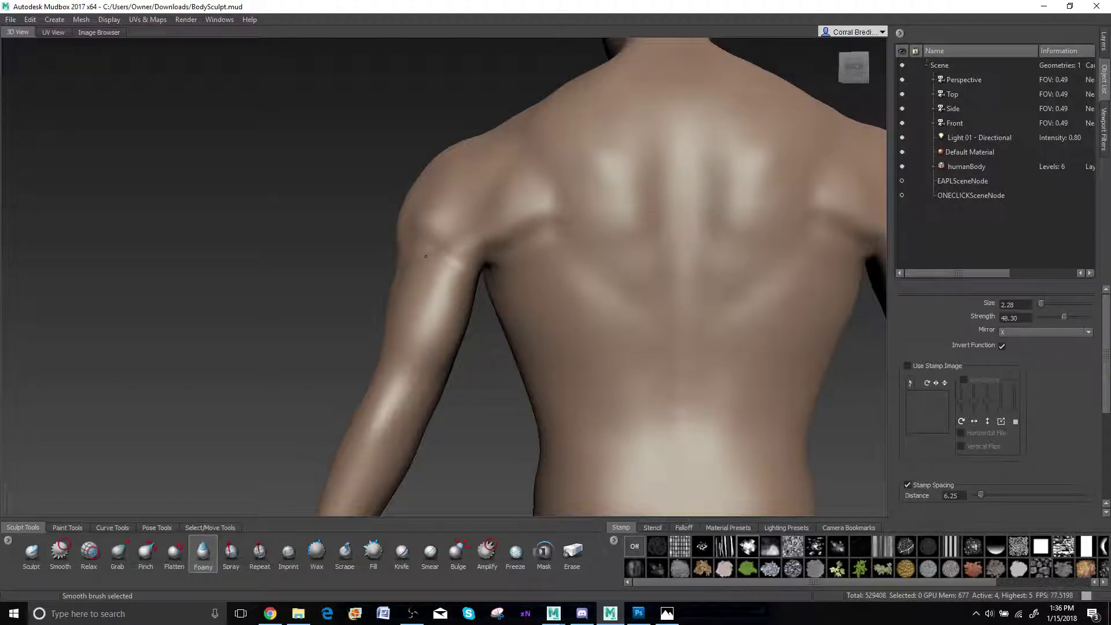
Draw a diagonal Foamy line at size 2.28 from the shoulder blade's outer edge down toward the spine, and smooth it
alt+drag(426, 255, 400, 231)
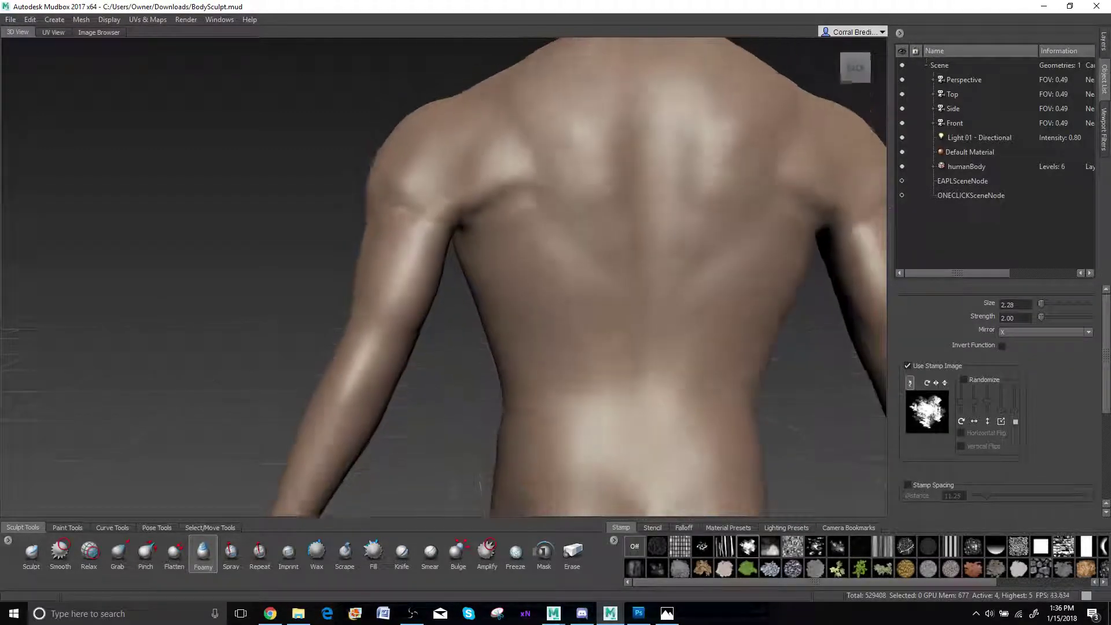
alt+drag(572, 303, 585, 300)
drag(537, 190, 615, 285)
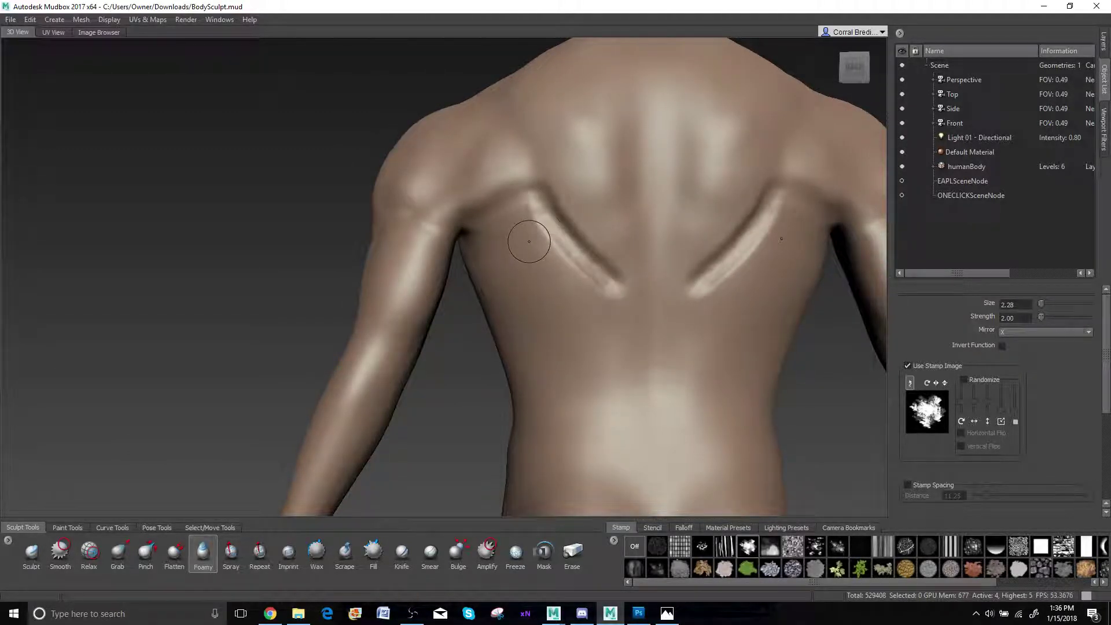
shift+drag(530, 239, 578, 266)
shift+drag(529, 206, 621, 295)
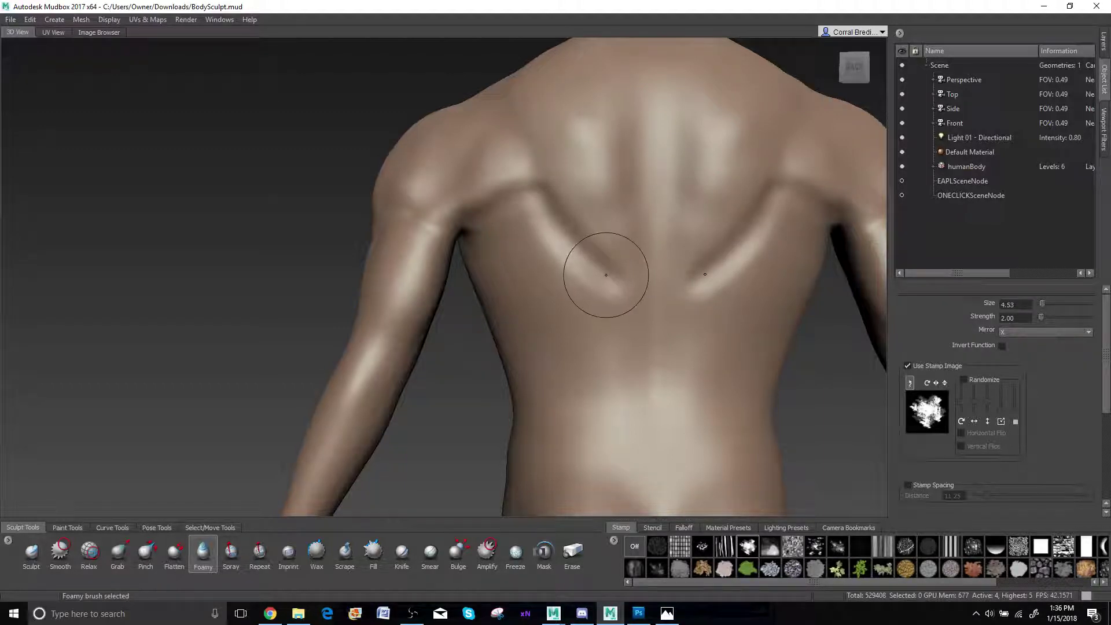
Outline the lower back with Foamy lines at size 0.59, from mid-back out to the waist and from the tailbone out to the hips
key(b)
drag(607, 273, 588, 273)
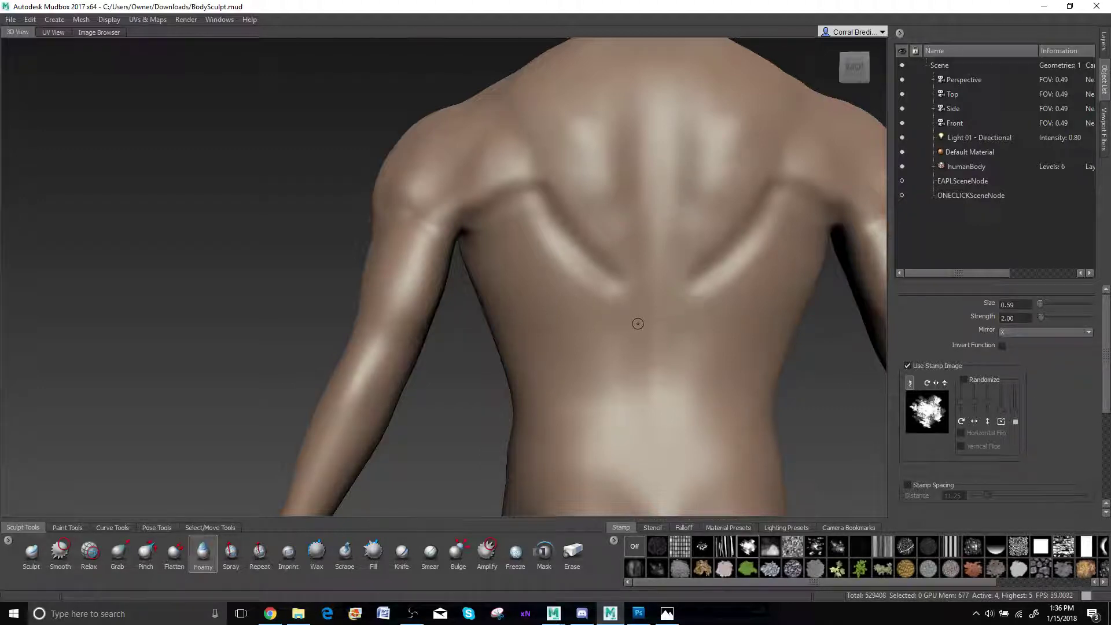
alt+middle_drag(637, 323, 649, 244)
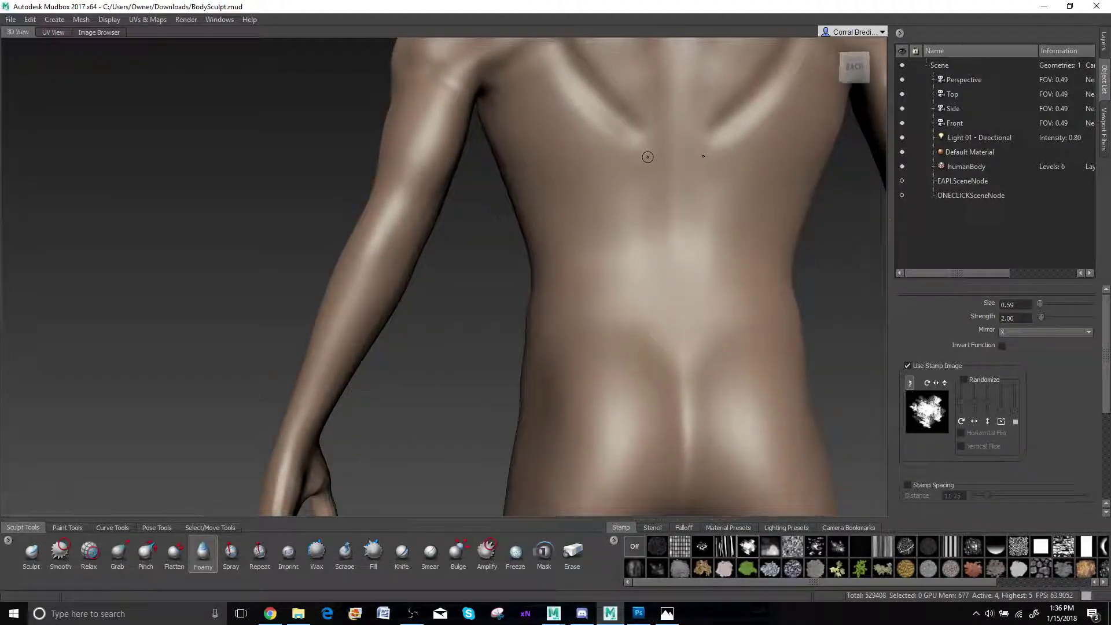
drag(648, 157, 597, 207)
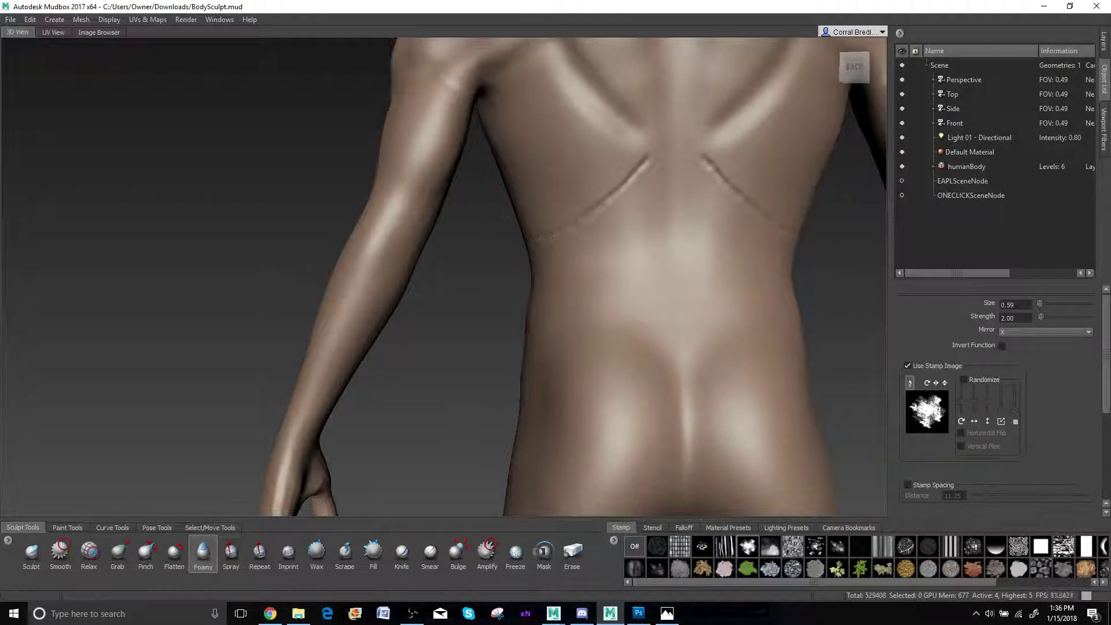
mouse_move(675, 359)
mouse_down()
mouse_move(598, 318)
mouse_move(700, 327)
mouse_up()
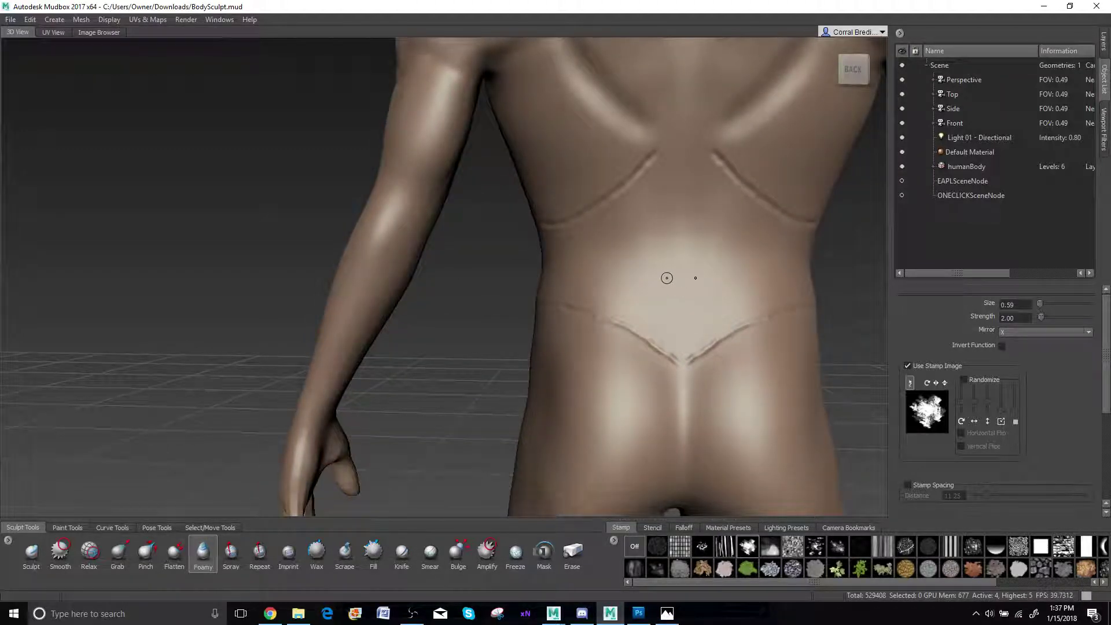
Enlarge the Foamy brush to size 3.09
key(b)
drag(663, 266, 691, 266)
drag(682, 348, 665, 323)
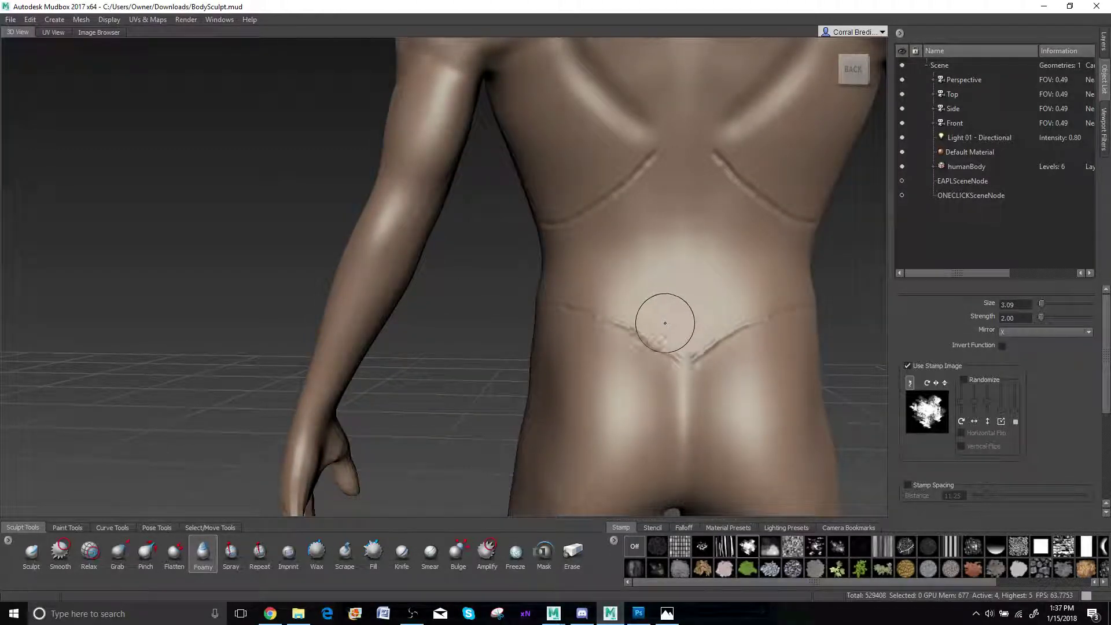
key(ctrl+z)
drag(683, 187, 679, 243)
key(ctrl+z)
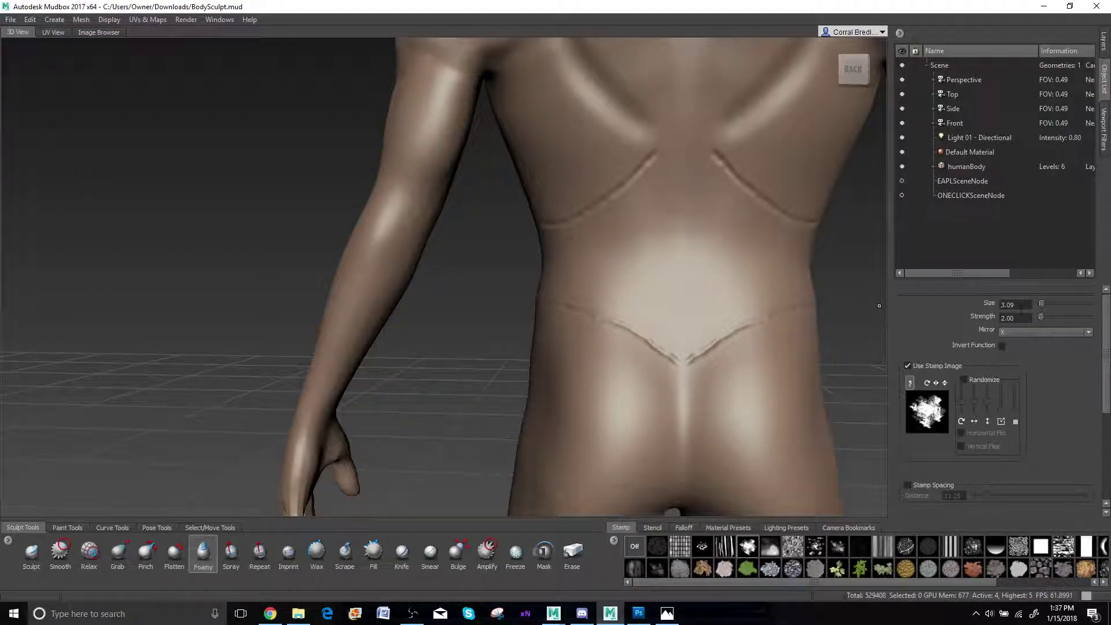
drag(675, 193, 612, 234)
key(ctrl+z)
Fill the outlined lower back with sideways Foamy strokes at size 3.09 and soften them with the Smooth brush
mouse_move(662, 199)
mouse_down()
mouse_move(631, 200)
mouse_move(647, 224)
mouse_move(614, 209)
mouse_up()
drag(673, 252, 596, 238)
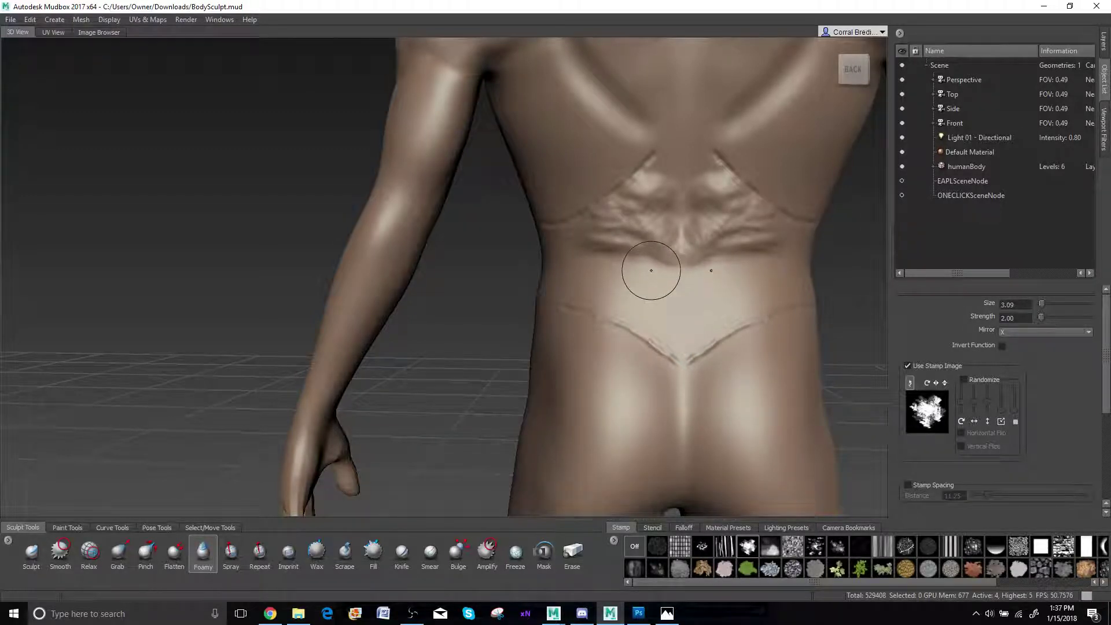
mouse_move(652, 265)
mouse_down()
mouse_move(618, 253)
mouse_move(600, 262)
mouse_up()
drag(661, 289, 612, 275)
drag(644, 309, 590, 278)
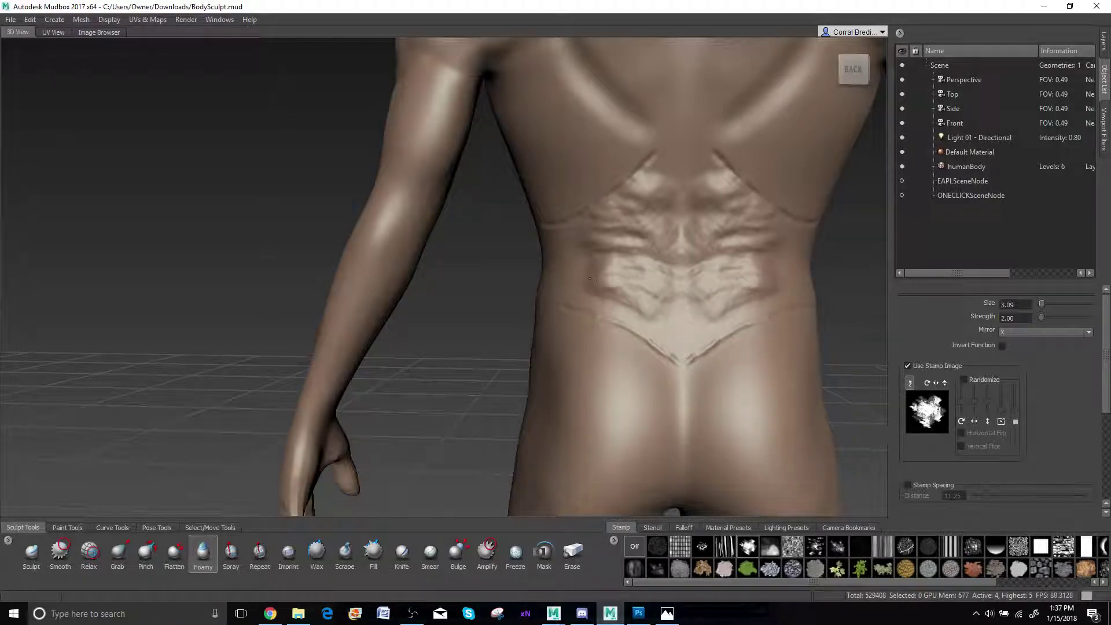
mouse_move(669, 322)
mouse_down()
mouse_move(574, 302)
mouse_move(642, 291)
mouse_move(647, 242)
mouse_move(666, 243)
mouse_up()
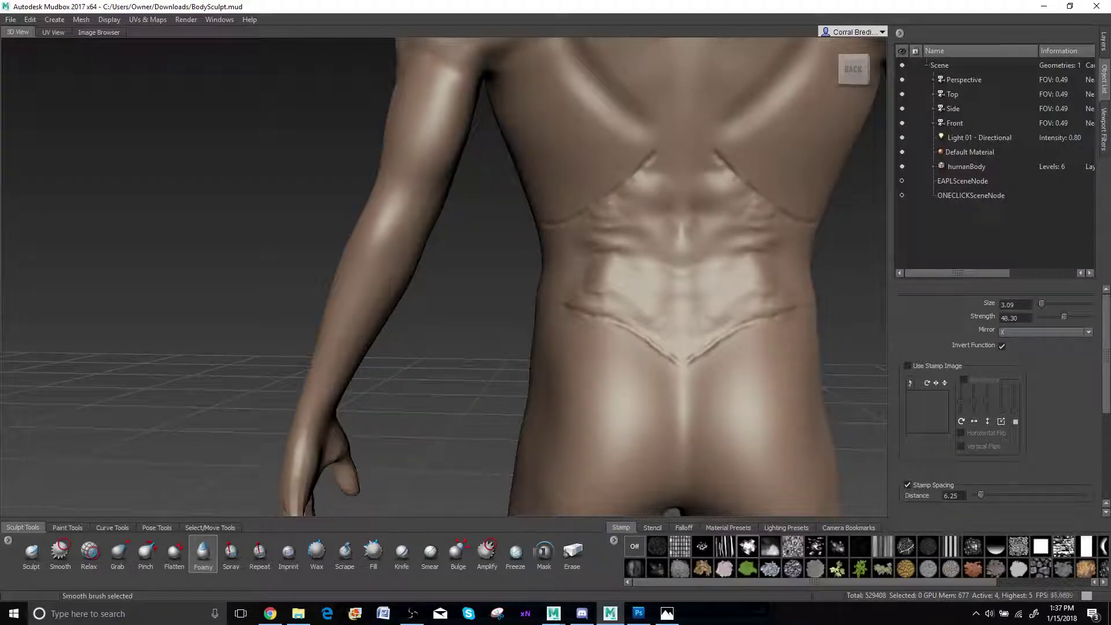
Extend the Foamy strokes outward over the flank between the waist and hip lines, and smooth them into the lower back
mouse_move(610, 233)
alt+mouse_down()
mouse_move(608, 259)
mouse_move(579, 274)
mouse_move(582, 253)
alt+mouse_up()
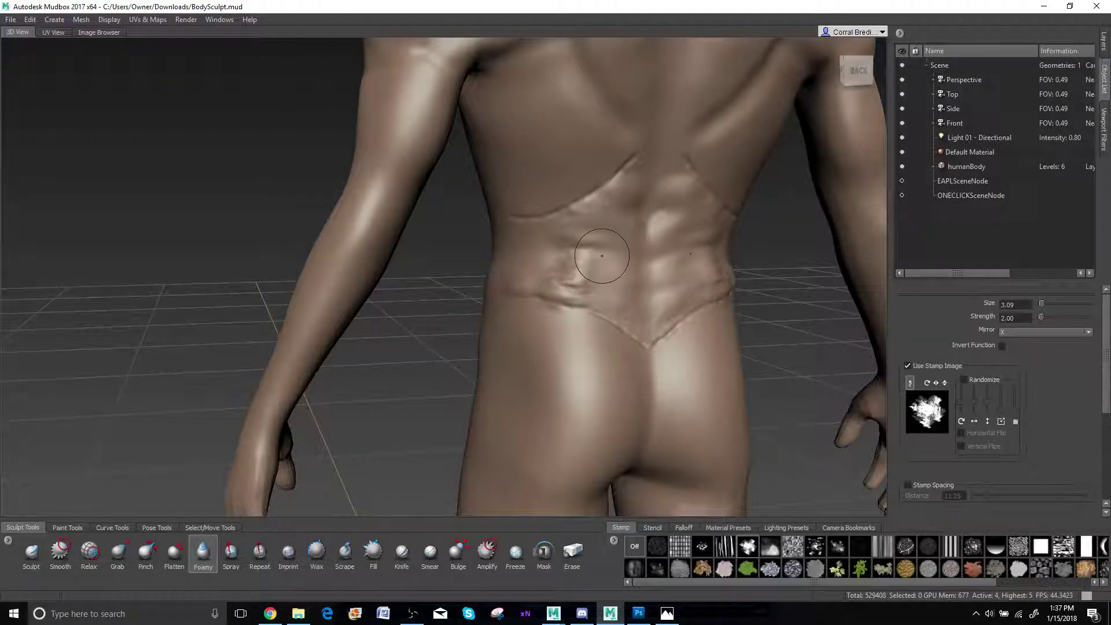
drag(587, 233, 549, 233)
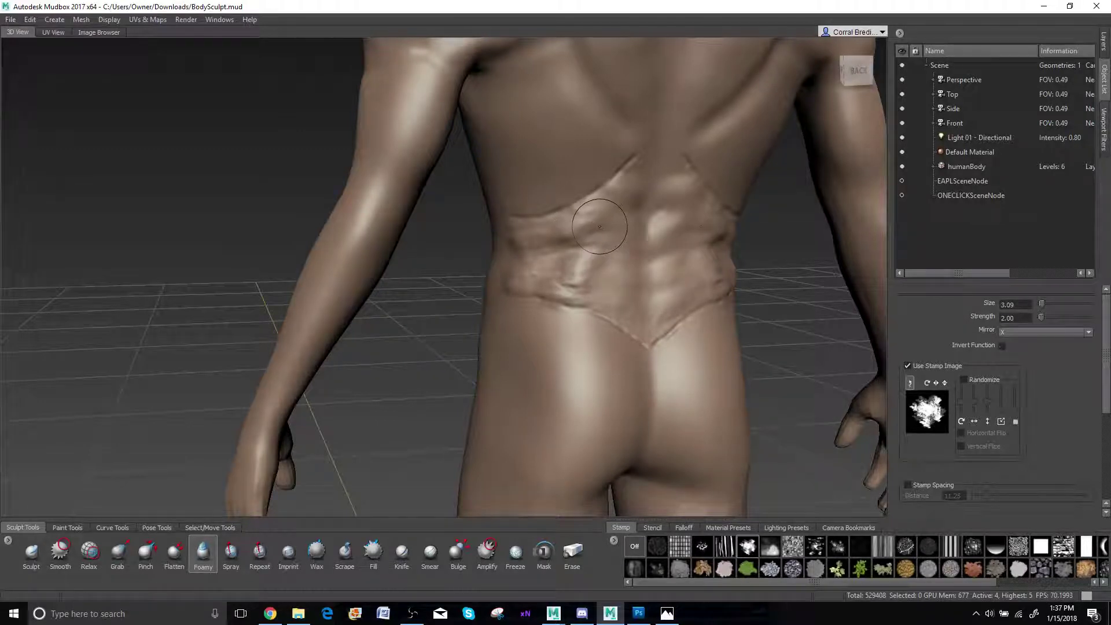
key(shift)
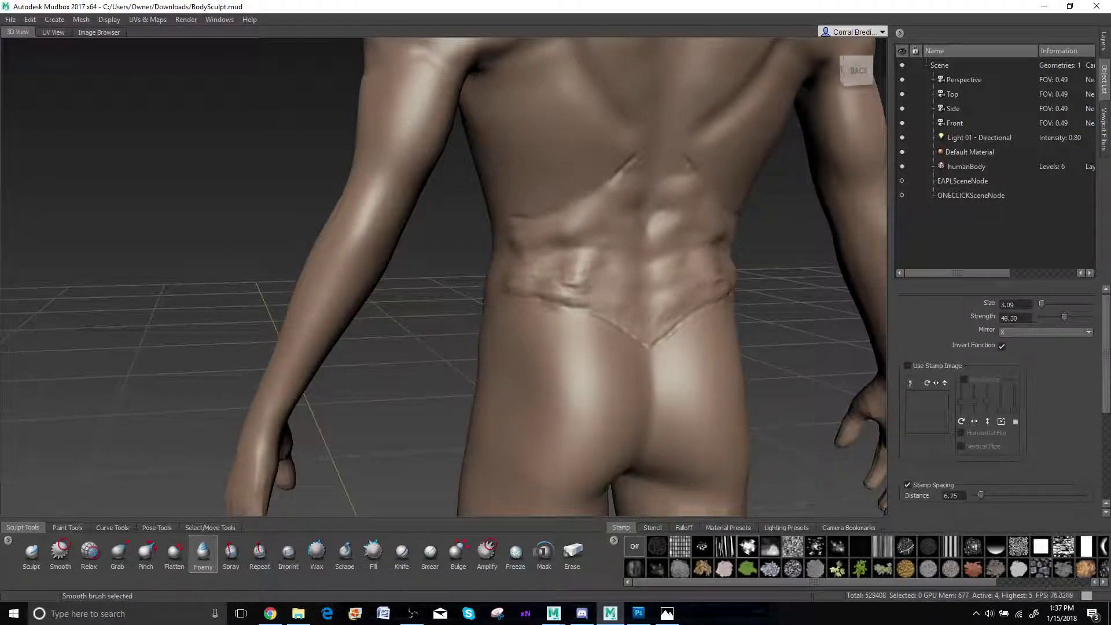
shift+drag(580, 285, 563, 277)
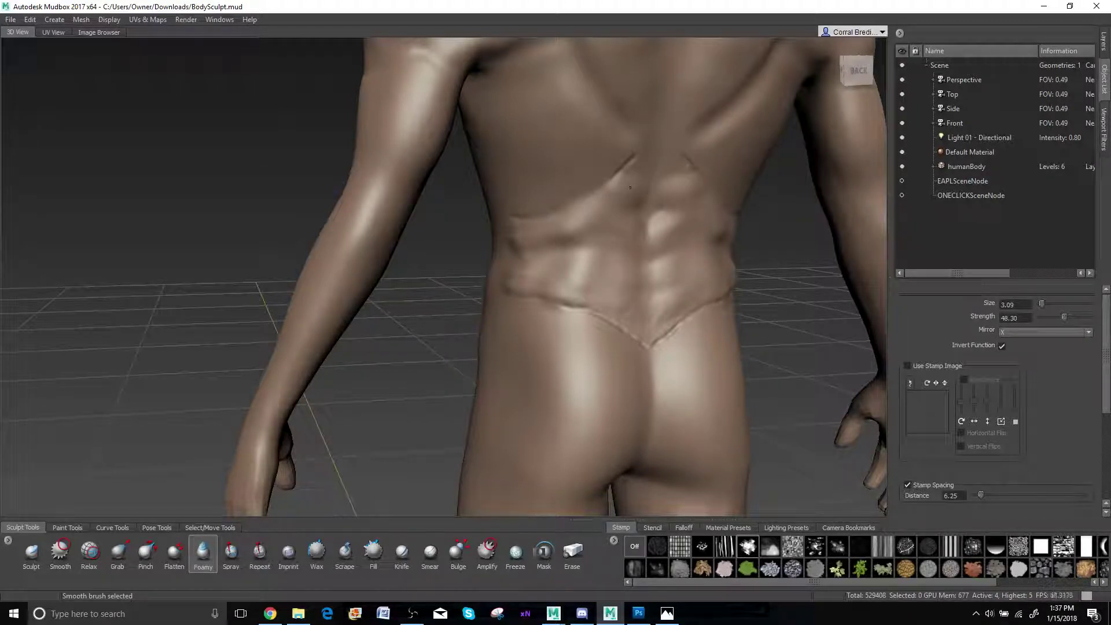
Draw a straight Foamy line at size 1.84 down the lower spine, from mid-back to the tailbone
mouse_move(558, 258)
alt+mouse_down()
mouse_move(628, 282)
mouse_move(654, 269)
alt+mouse_up()
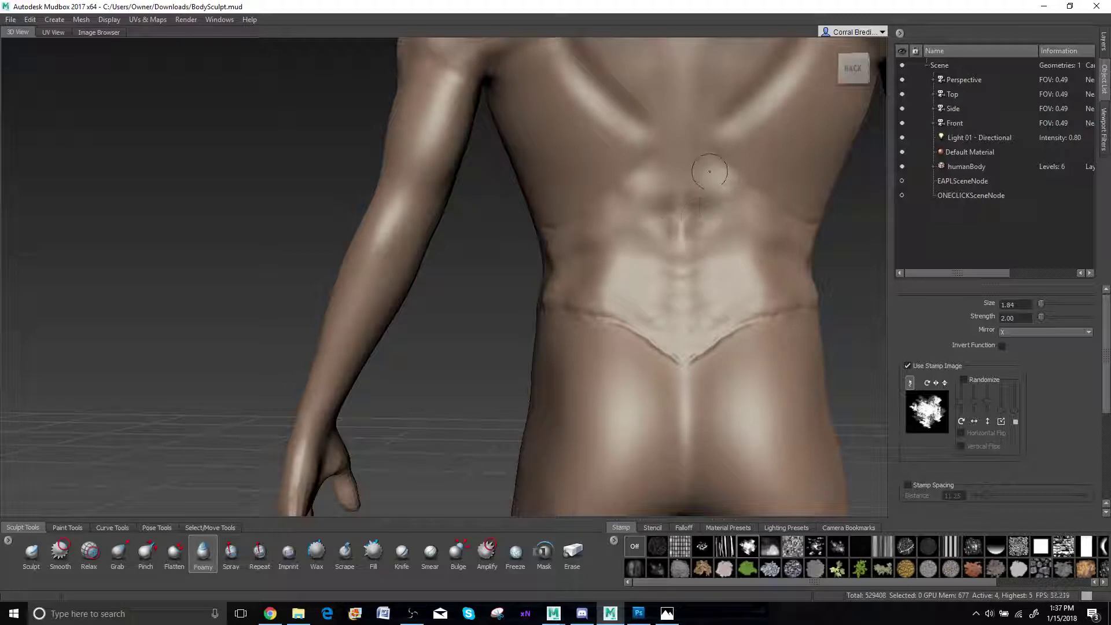
drag(685, 179, 668, 255)
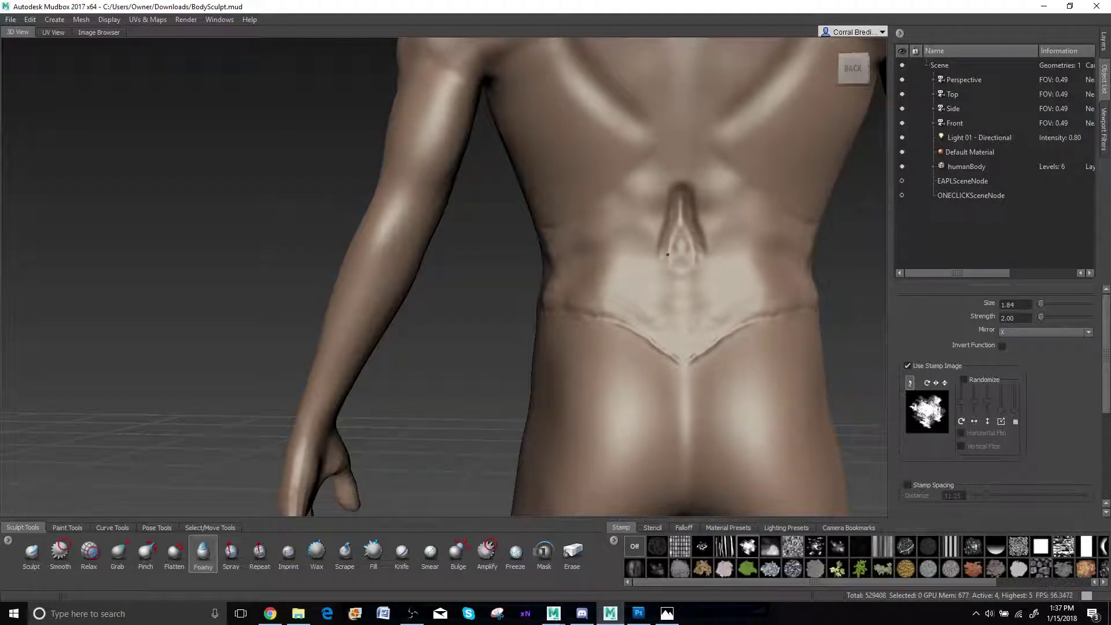
key(ctrl+z)
mouse_move(684, 182)
mouse_down()
mouse_move(690, 357)
mouse_move(700, 324)
mouse_move(710, 325)
mouse_up()
Switch to the Smooth brush at size 3.94 and strength 100, and soften the lower spine line
key(b)
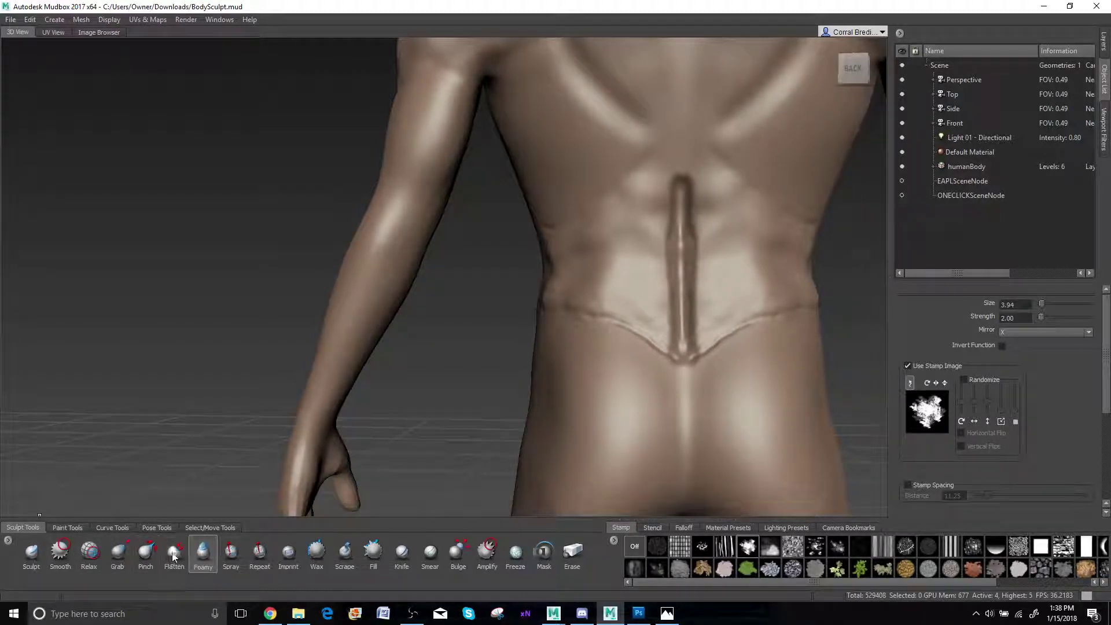
click(60, 551)
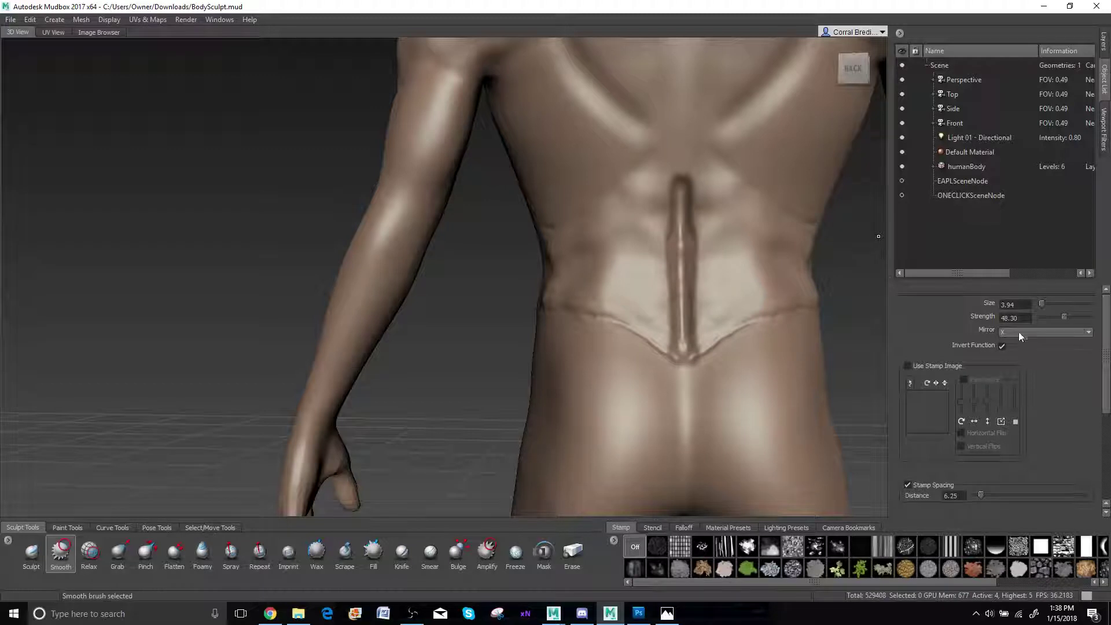
mouse_move(699, 298)
mouse_down()
mouse_move(698, 312)
mouse_move(684, 186)
mouse_move(692, 195)
mouse_up()
mouse_move(691, 284)
mouse_down()
mouse_move(689, 353)
mouse_move(691, 301)
mouse_up()
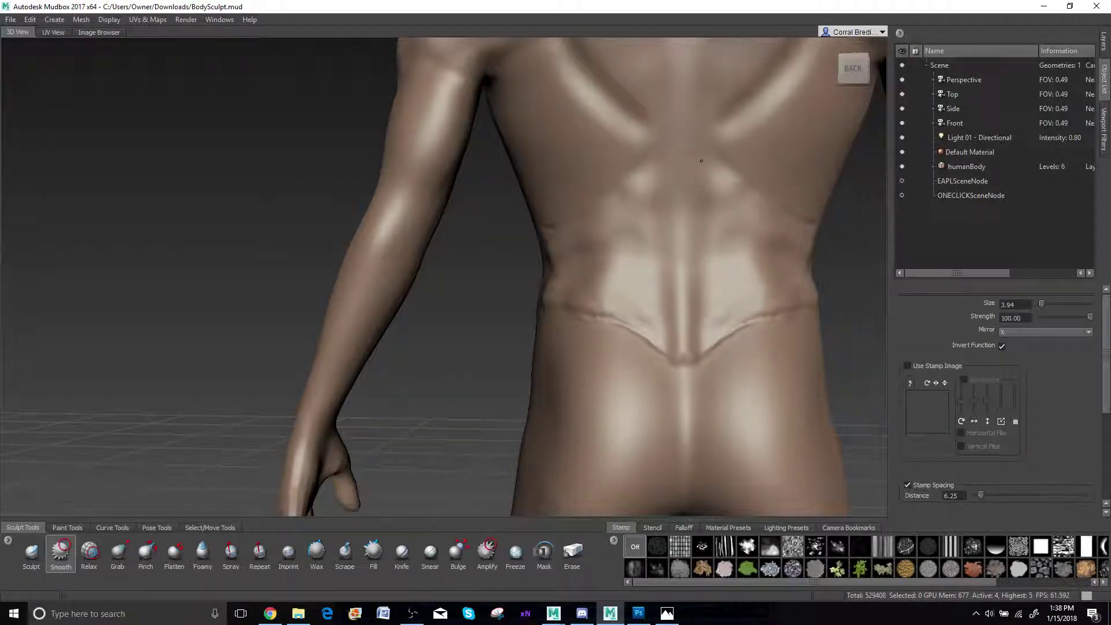
Smooth the line above the buttocks, from the hip toward the tailbone
alt+drag(702, 160, 792, 220)
alt+middle_drag(791, 220, 850, 339)
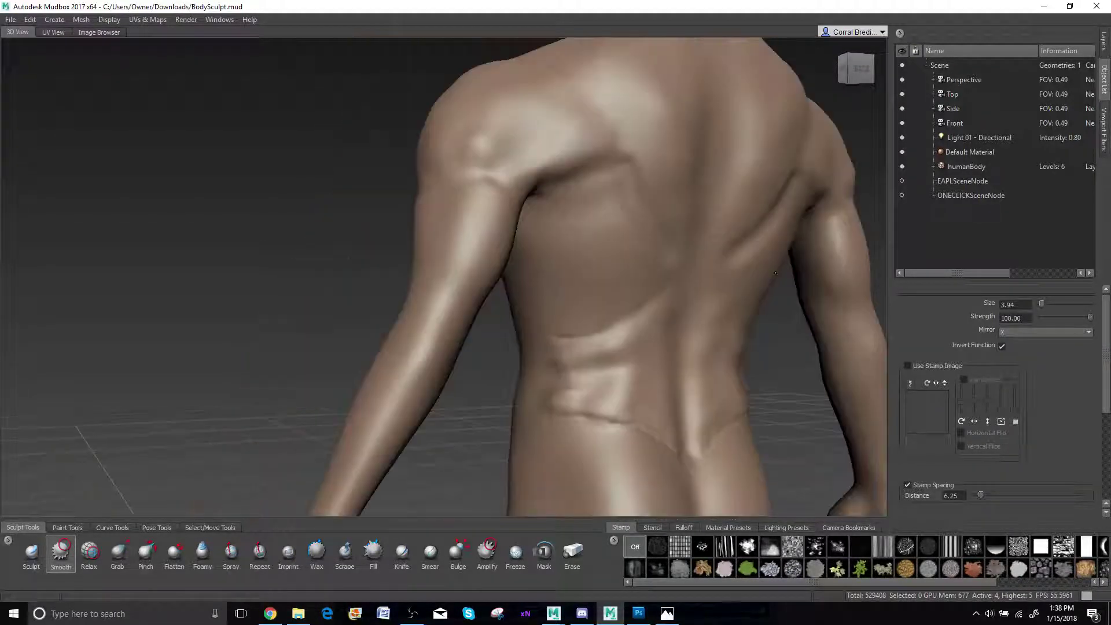
mouse_move(753, 341)
alt+mouse_down()
mouse_move(764, 361)
mouse_move(662, 381)
alt+mouse_up()
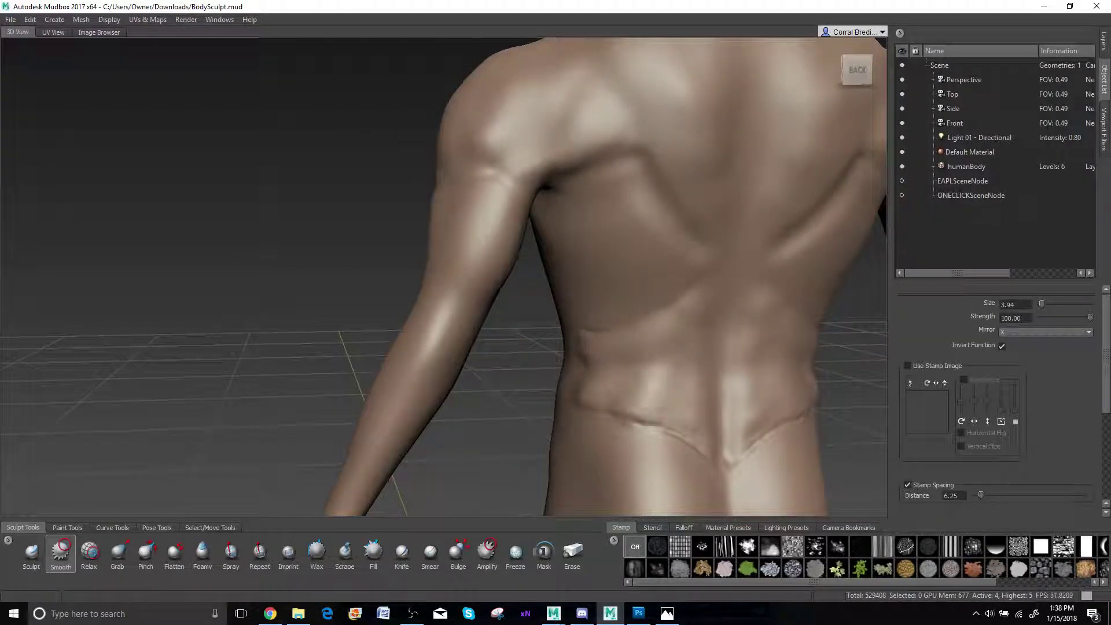
drag(659, 427, 702, 452)
Draw a short curved Foamy line at size 1.06 across the upper lat, from the shoulder blade's edge toward the armpit
alt+drag(613, 409, 732, 364)
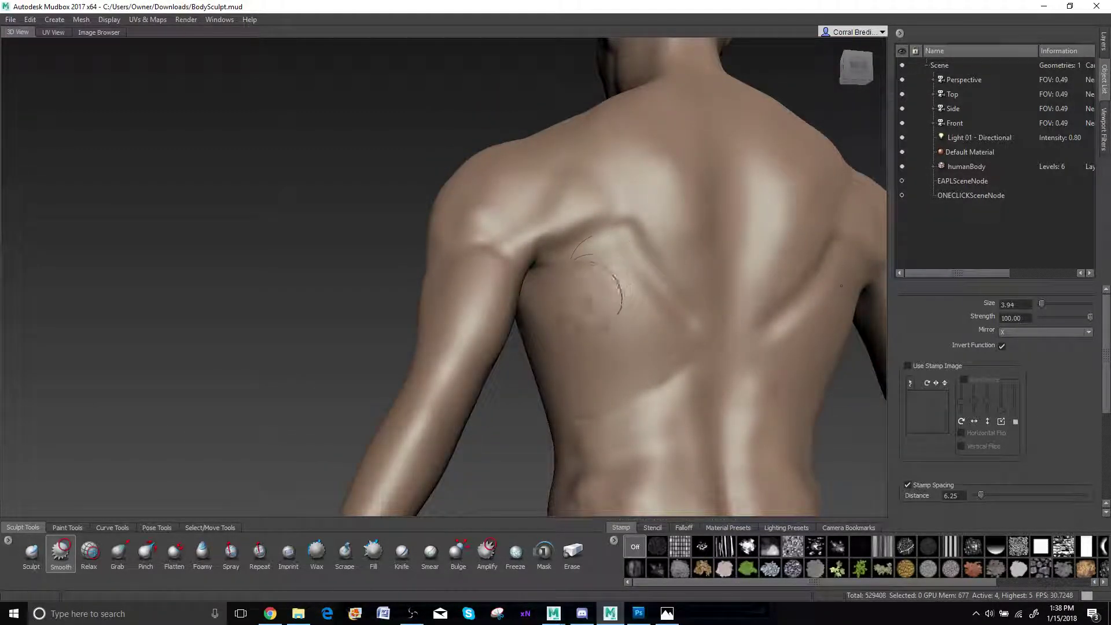
key(b)
mouse_move(610, 260)
mouse_down()
mouse_move(599, 267)
mouse_move(625, 250)
mouse_move(627, 272)
mouse_up()
click(203, 553)
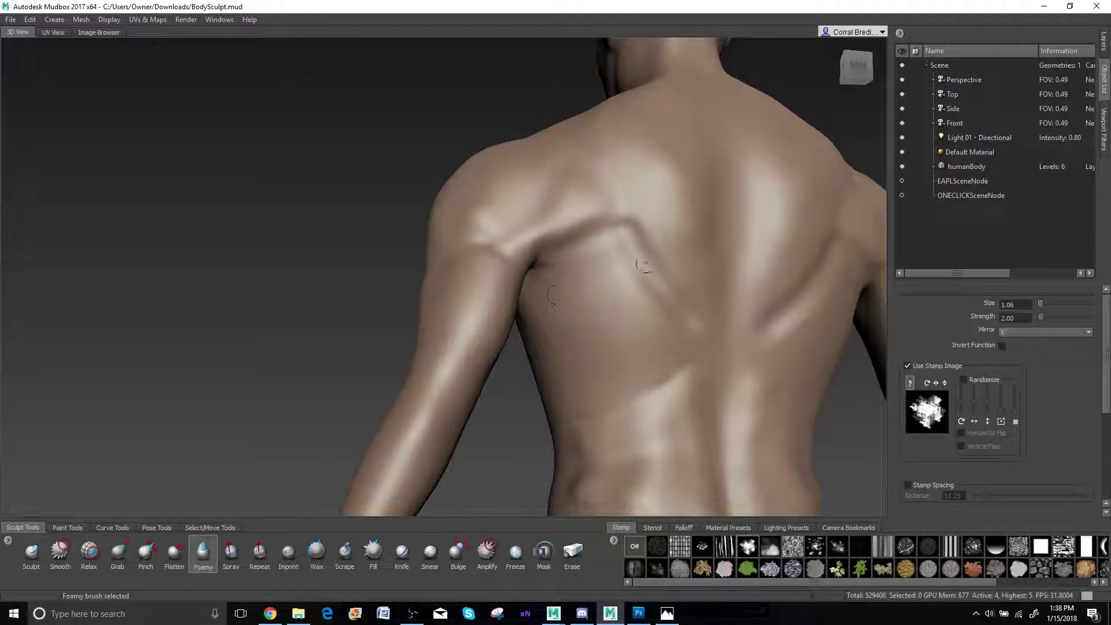
drag(634, 262, 574, 283)
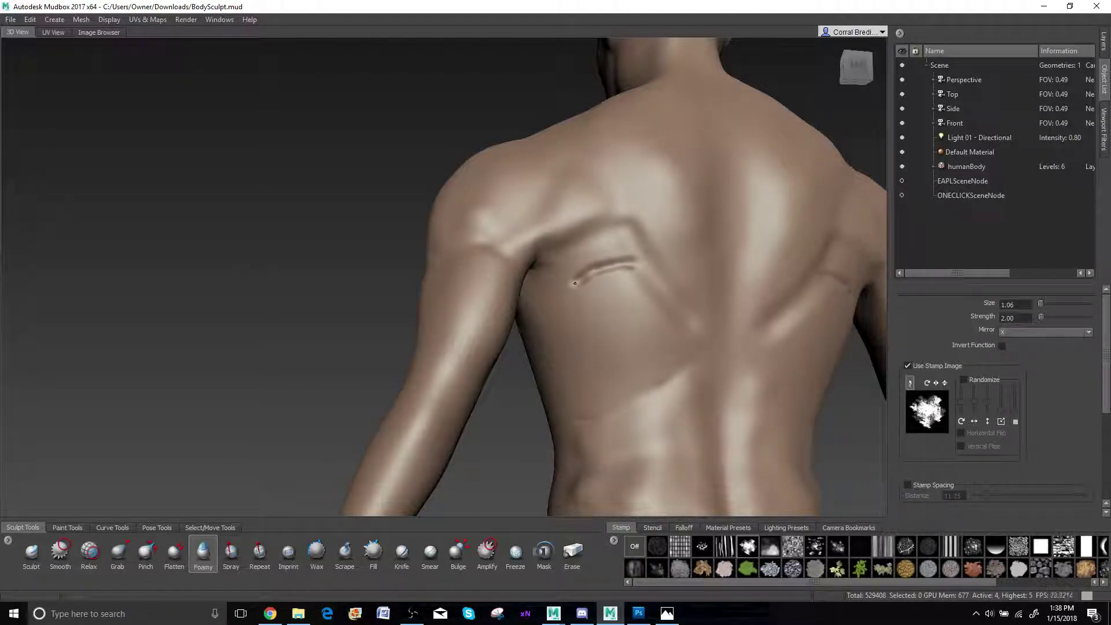
Undo the last lat stroke and redraw the Foamy line at size 1.06 diagonally from the shoulder blade's edge to the side below the armpit
key(ctrl+z)
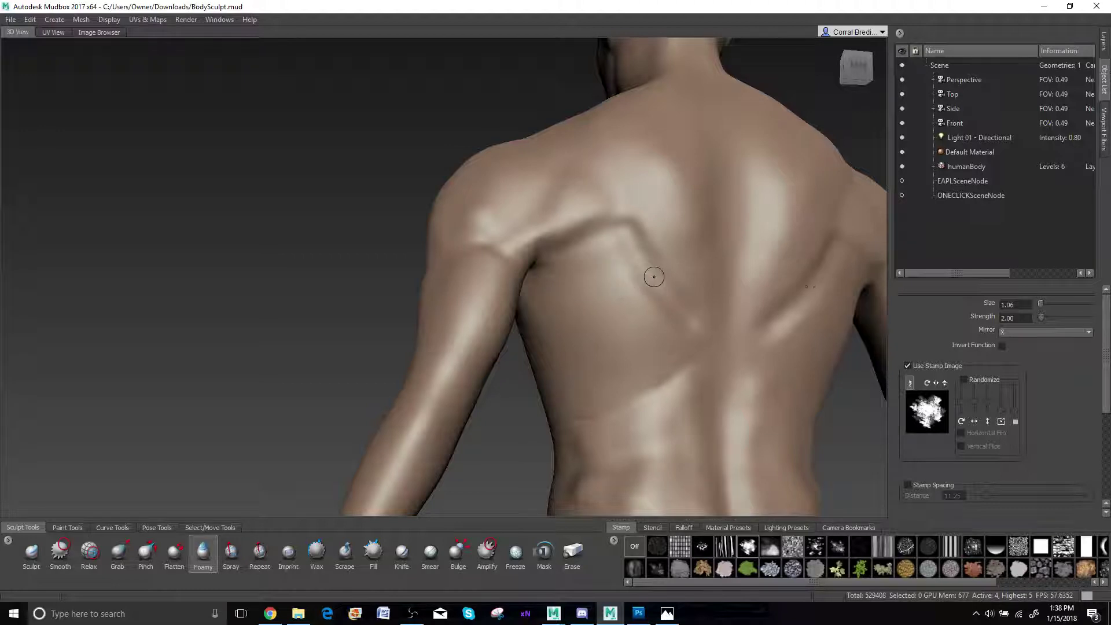
drag(636, 264, 625, 269)
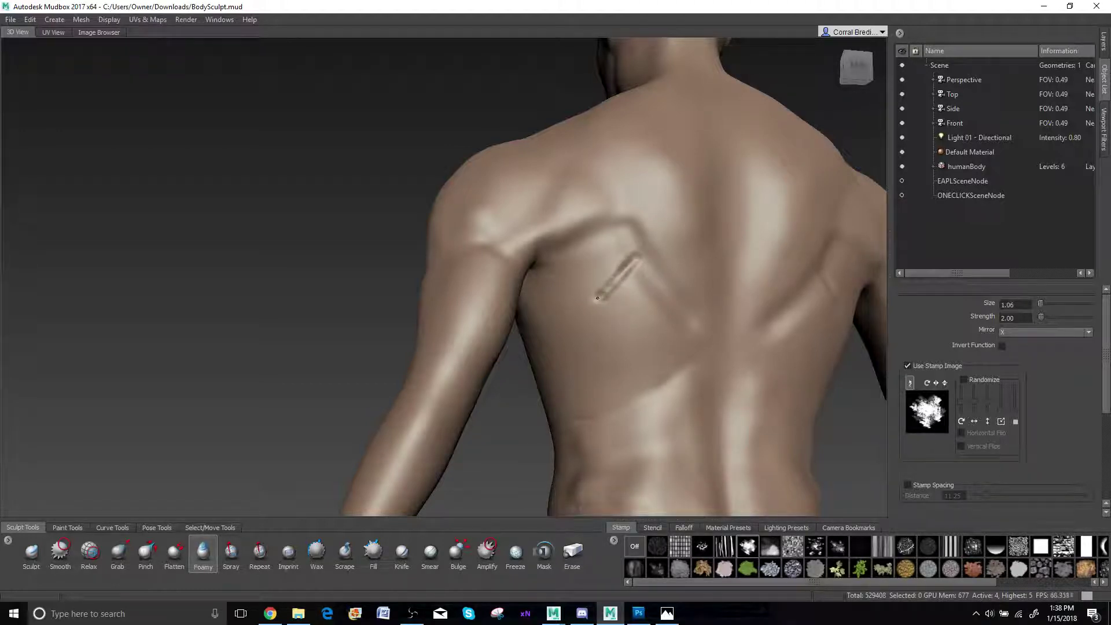
drag(585, 304, 562, 308)
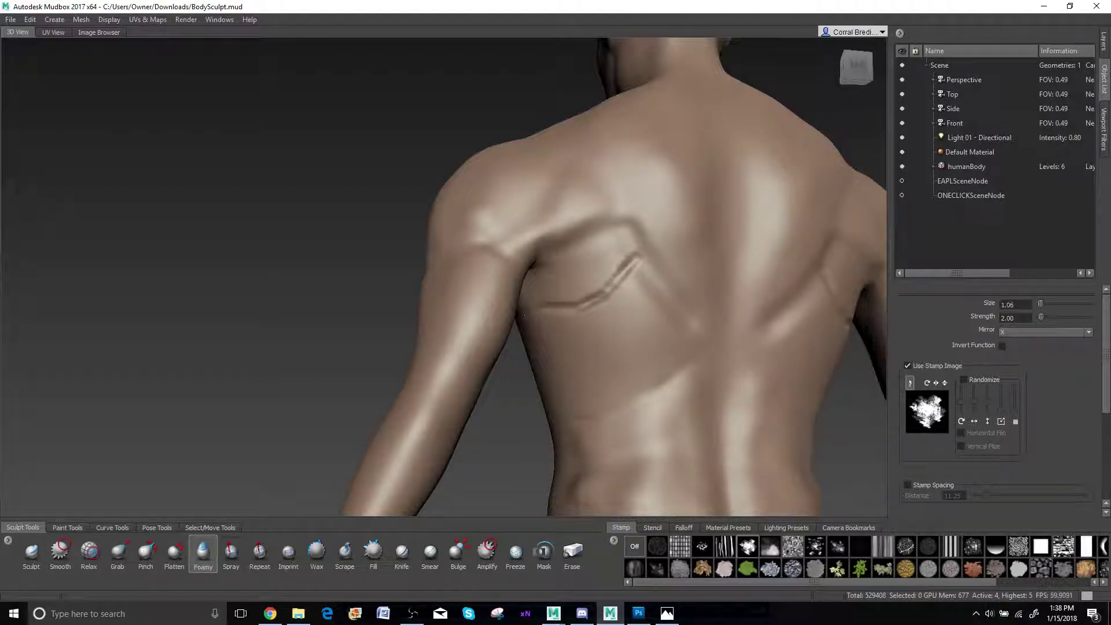
alt+drag(571, 354, 840, 360)
alt+middle_drag(251, 325, 350, 335)
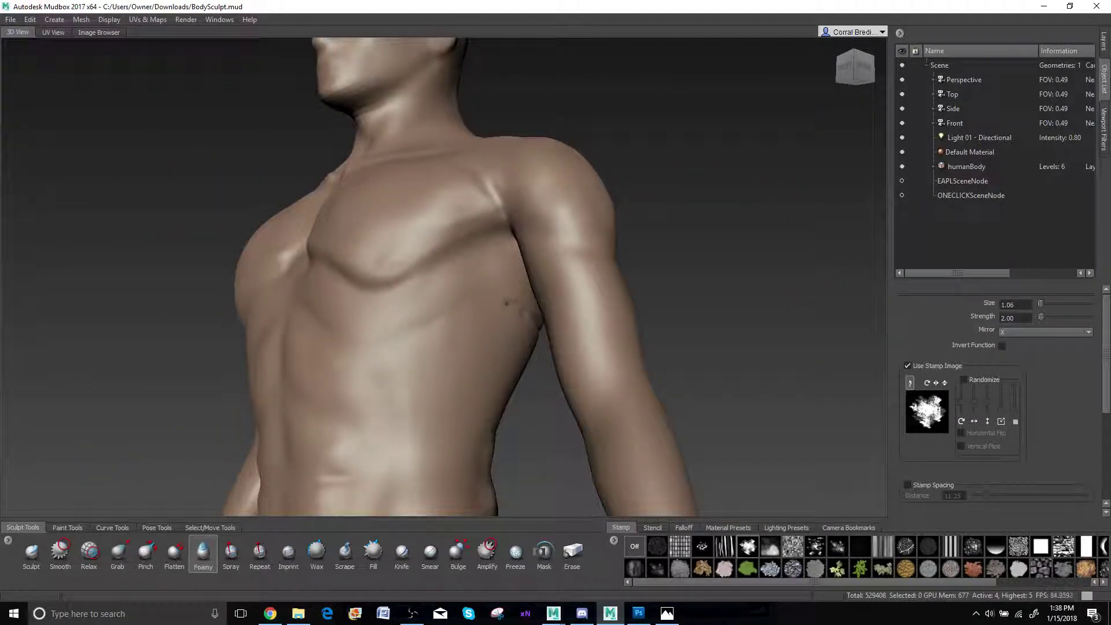
mouse_move(472, 298)
mouse_down()
mouse_move(498, 300)
mouse_move(371, 347)
mouse_move(31, 392)
mouse_up()
Build up the muscle between the shoulder blade and the new line with overlapping Foamy strokes at size 1.93
drag(381, 219, 408, 221)
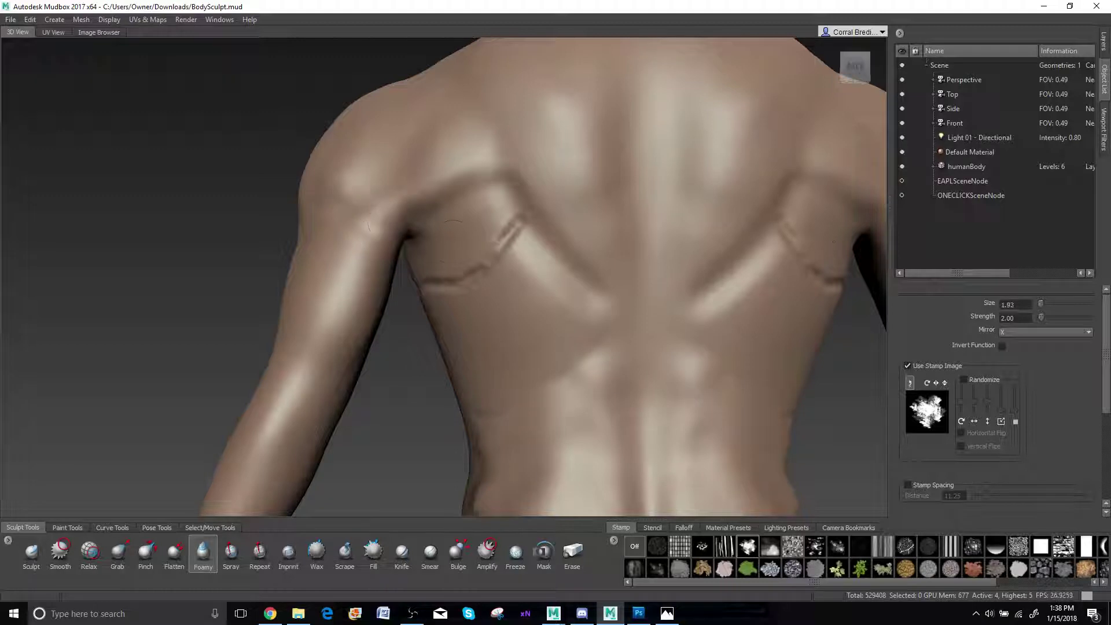
mouse_move(496, 214)
mouse_down()
mouse_move(505, 226)
mouse_move(446, 259)
mouse_up()
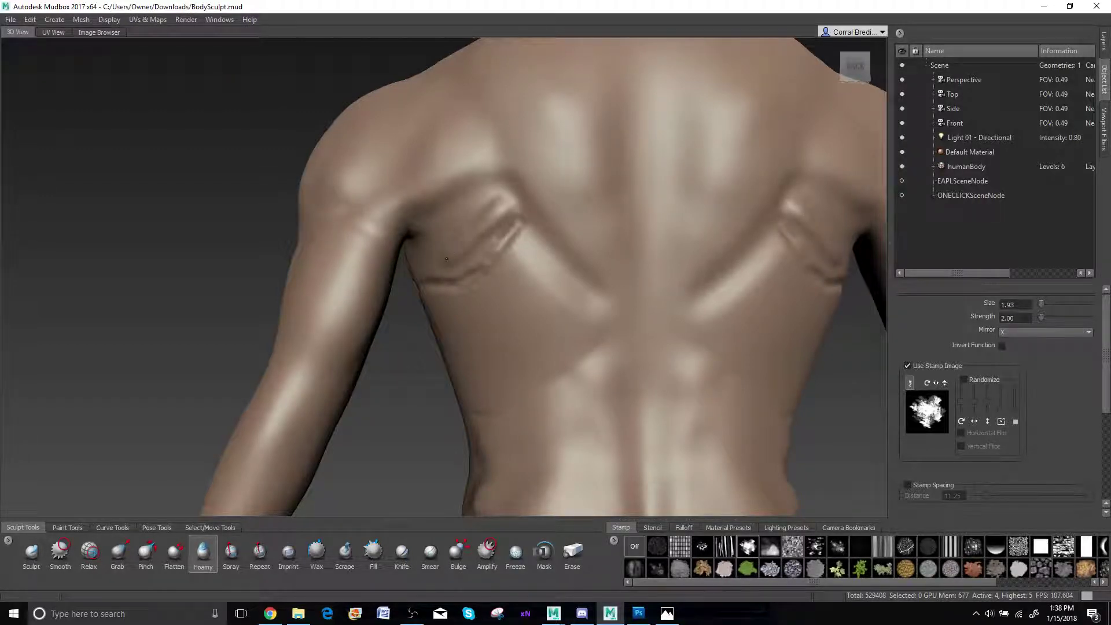
mouse_move(510, 213)
mouse_down()
mouse_move(463, 253)
mouse_move(413, 268)
mouse_up()
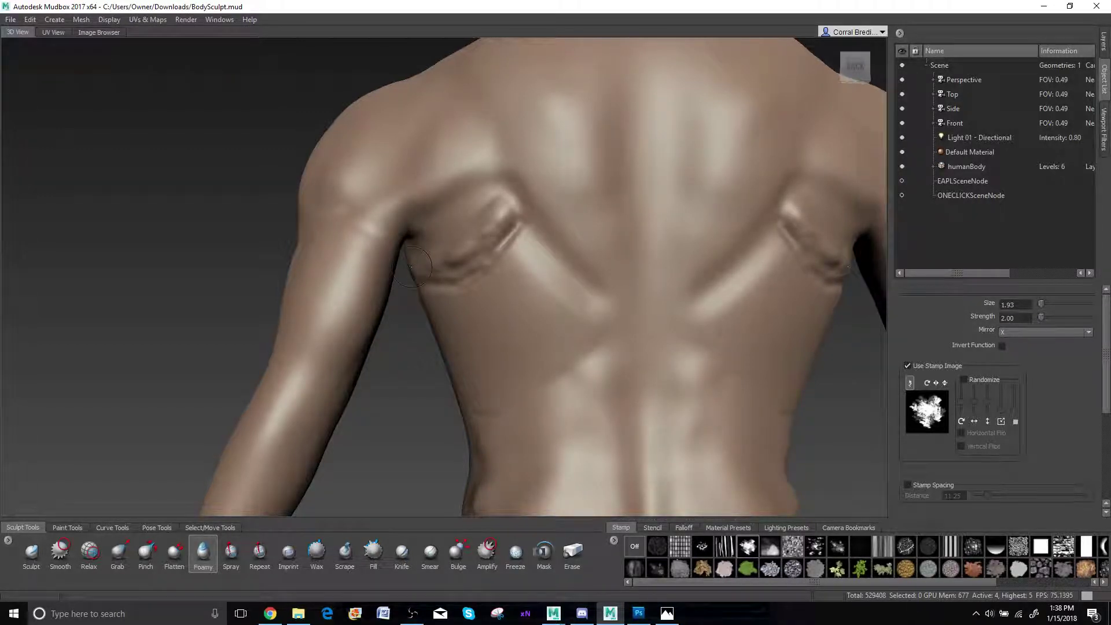
drag(504, 202, 447, 250)
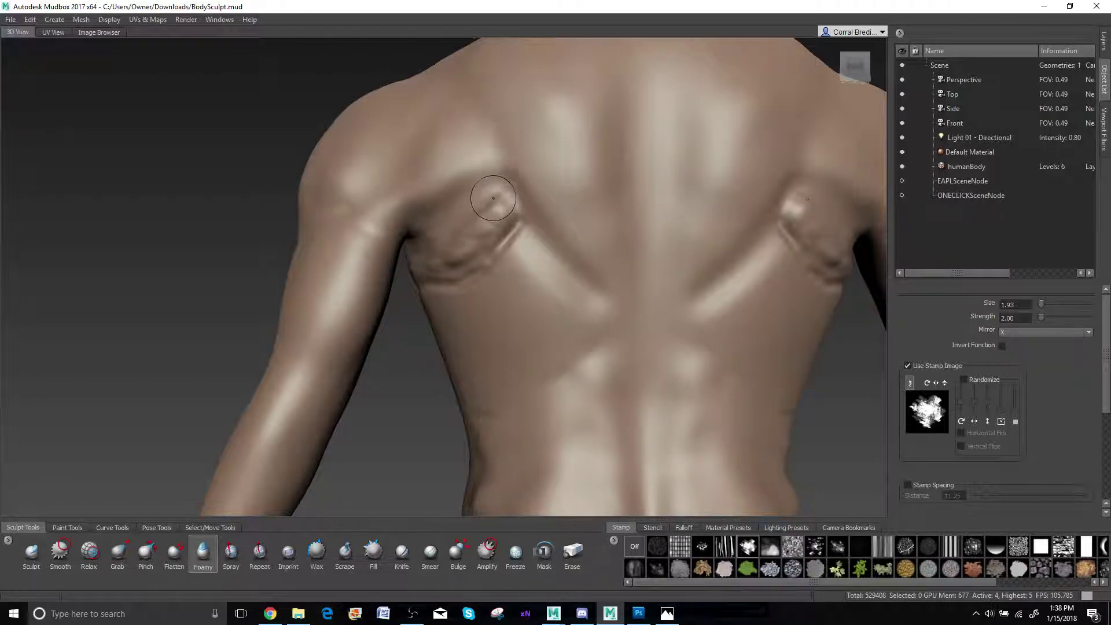
drag(493, 198, 452, 223)
Extend the Foamy build-up at size 1.93 around the side of the ribcage just below the armpit
alt+drag(341, 359, 631, 328)
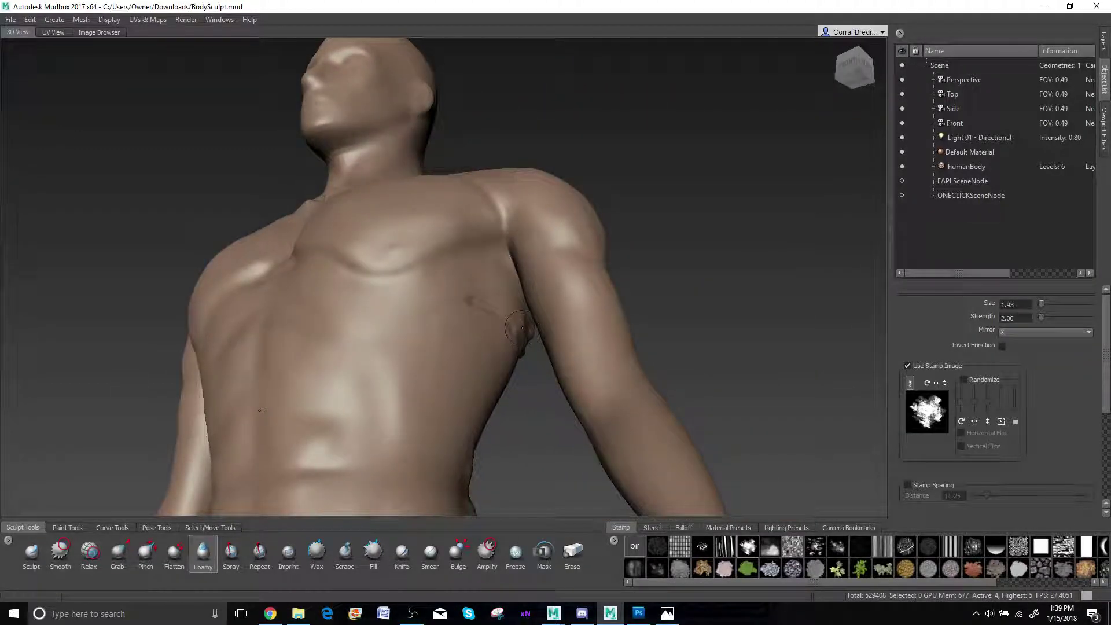
drag(504, 307, 479, 291)
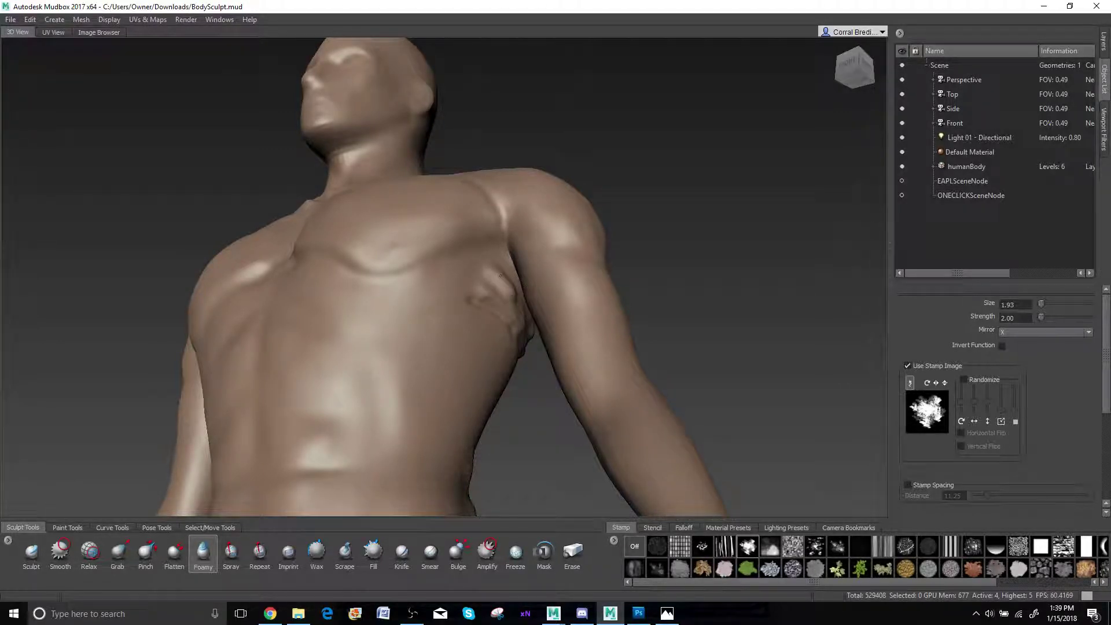
mouse_move(478, 271)
alt+mouse_down()
mouse_move(532, 253)
mouse_move(492, 246)
mouse_move(472, 253)
mouse_move(489, 272)
mouse_move(466, 263)
mouse_move(481, 261)
mouse_move(449, 267)
mouse_move(506, 270)
mouse_move(447, 297)
mouse_move(481, 295)
alt+mouse_up()
key(shift)
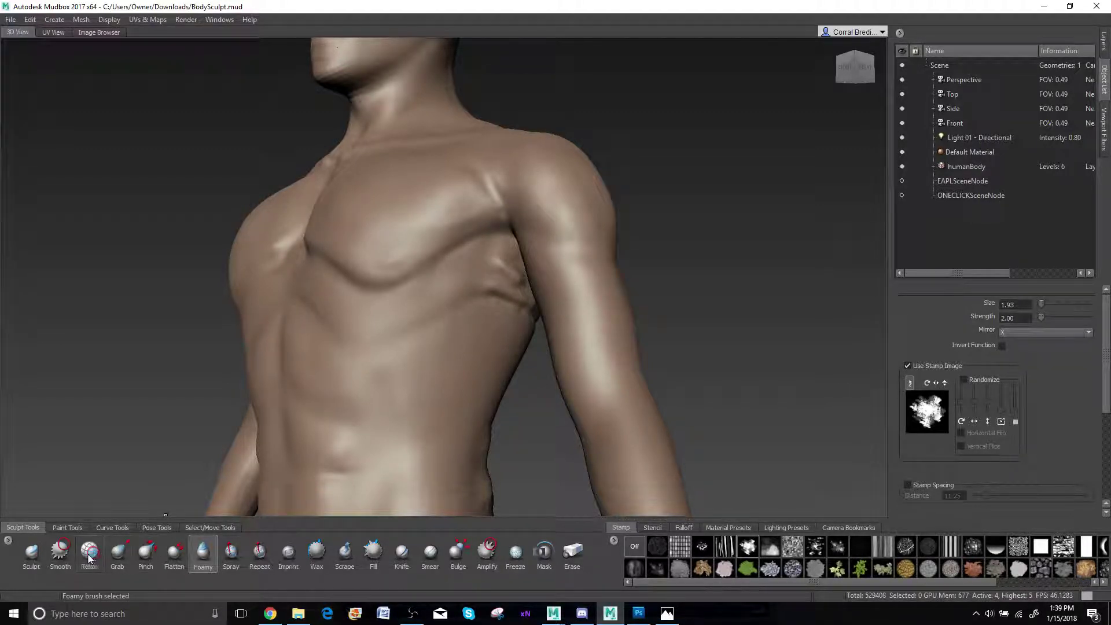
Switch to the Smooth brush at size 3.03 and strength 56.30, and soften the rough strokes on the ribcage side below the armpit
click(60, 553)
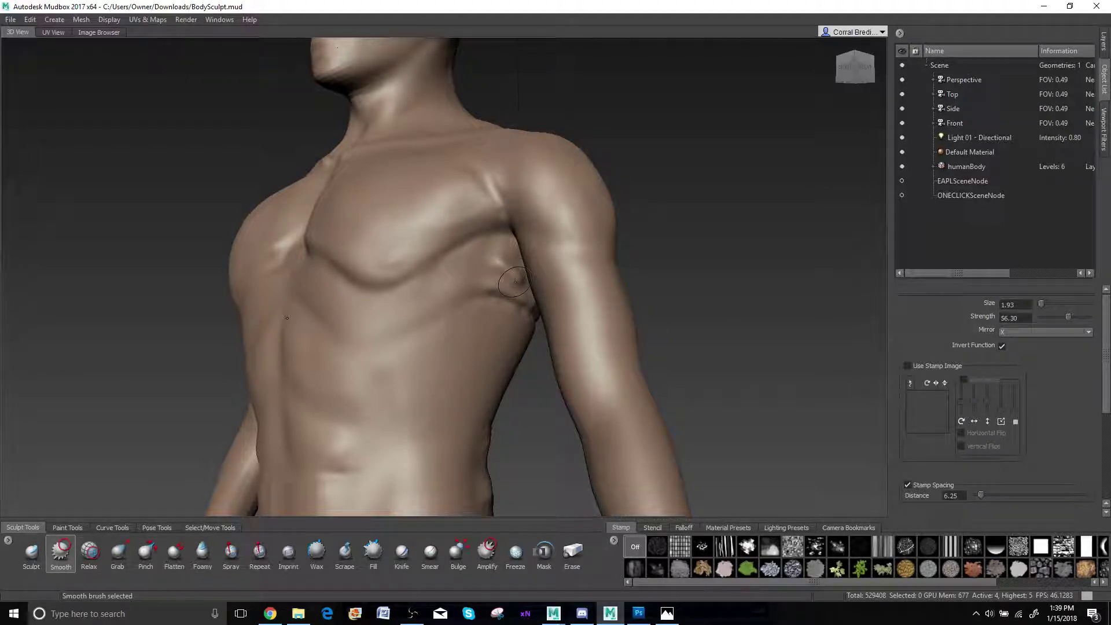
key(b)
drag(501, 276, 512, 276)
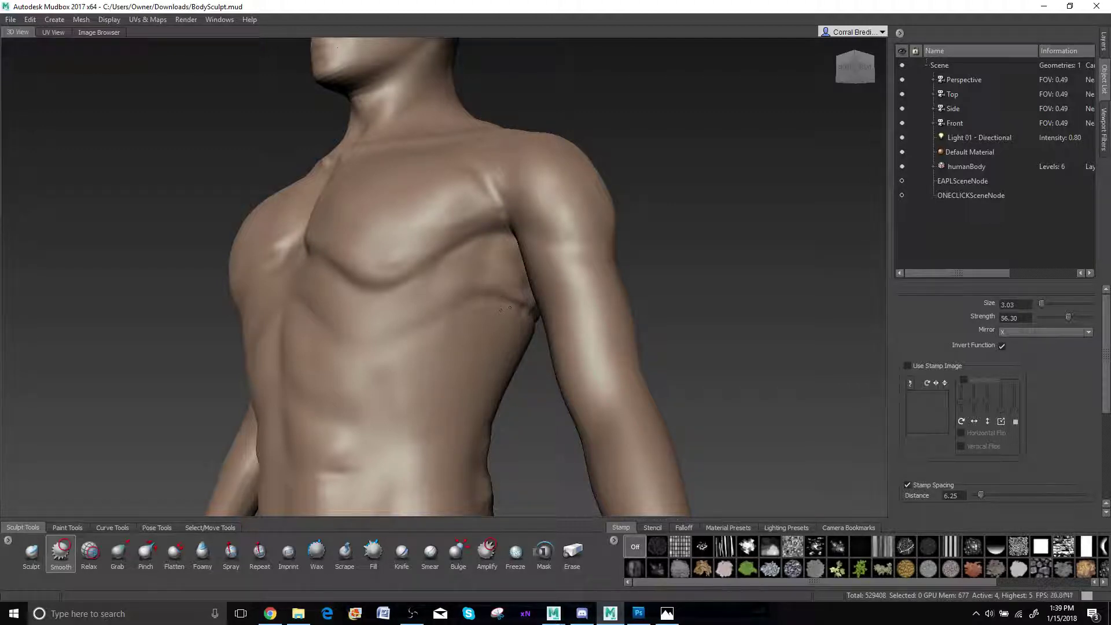
alt+drag(532, 316, 412, 250)
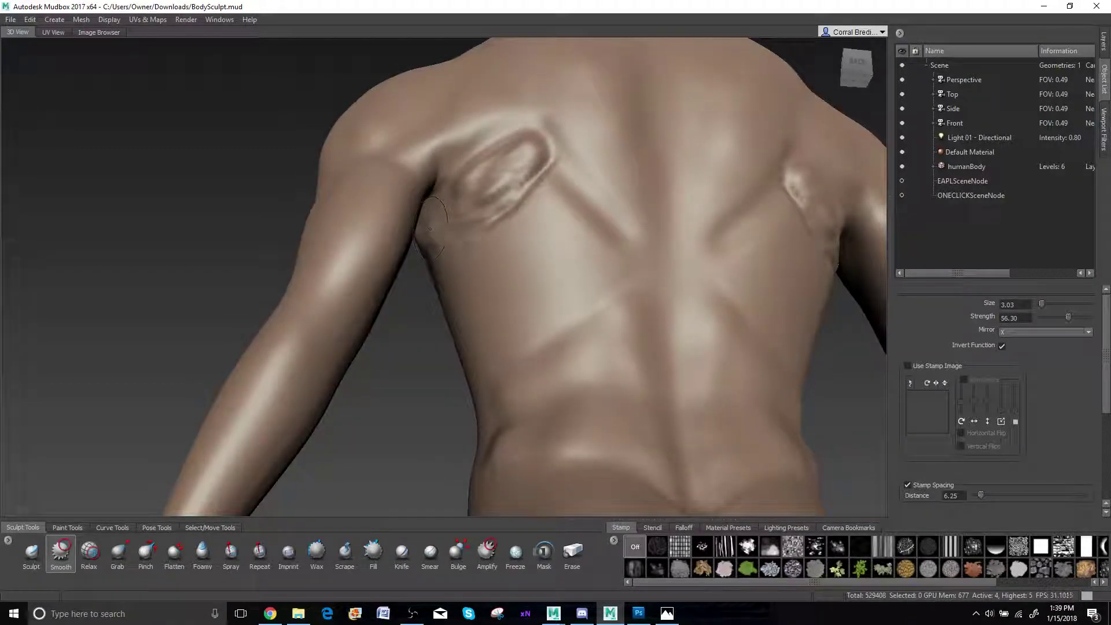
Smooth the muscle between the shoulder blade and armpit from the back, and reduce the brush to size 1.60 for the area beneath the arm
mouse_move(492, 181)
mouse_down()
mouse_move(507, 193)
mouse_move(549, 159)
mouse_up()
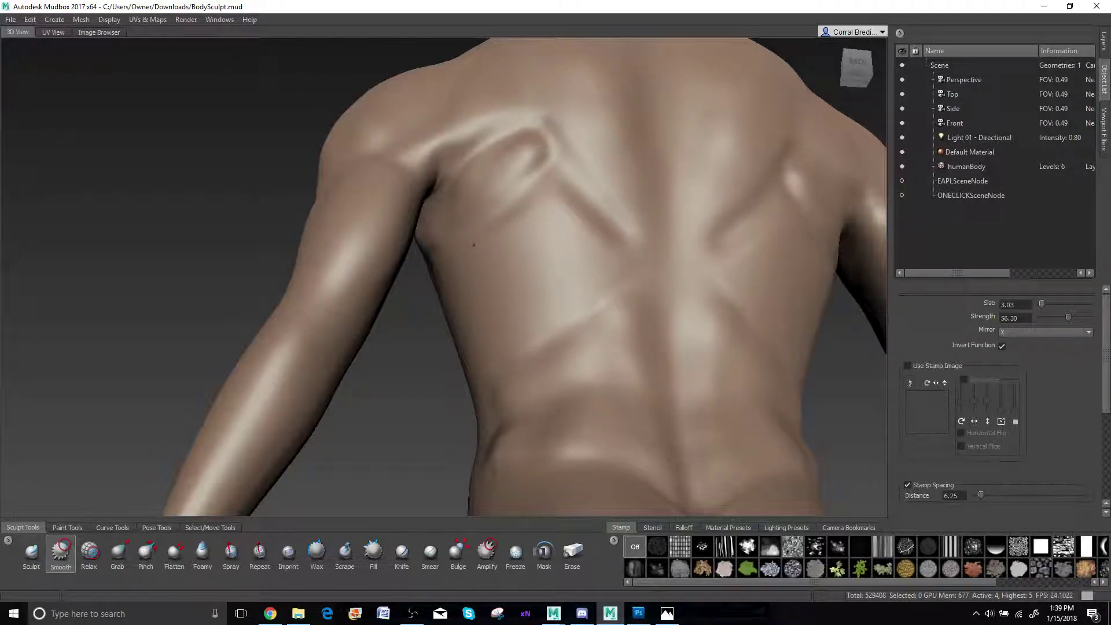
mouse_move(509, 123)
alt+mouse_down()
mouse_move(524, 155)
mouse_move(572, 194)
alt+mouse_up()
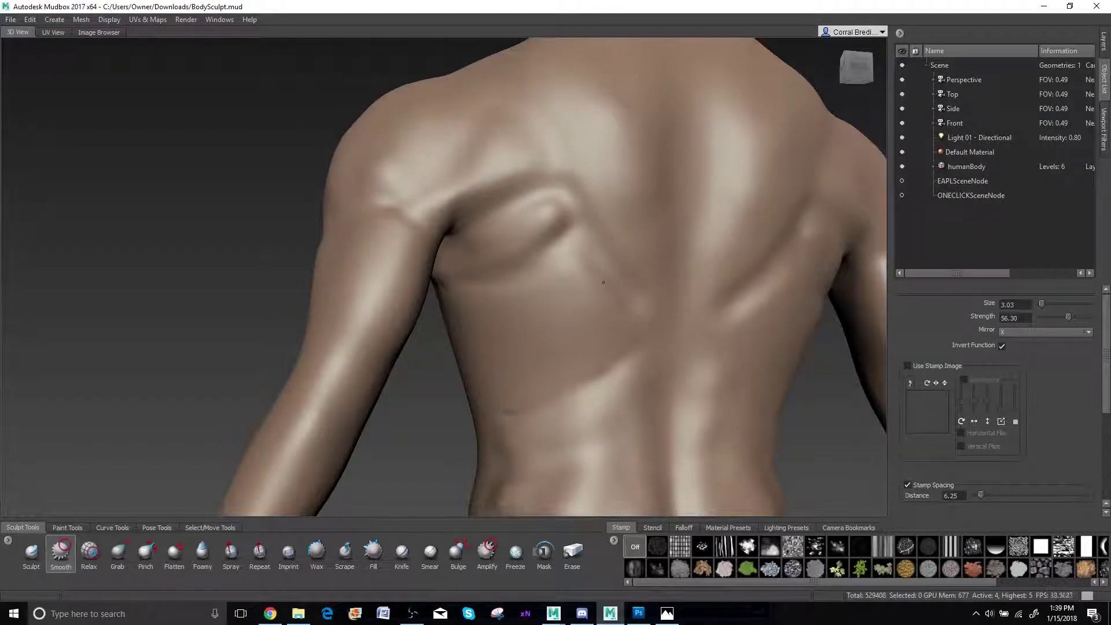
alt+drag(548, 317, 582, 290)
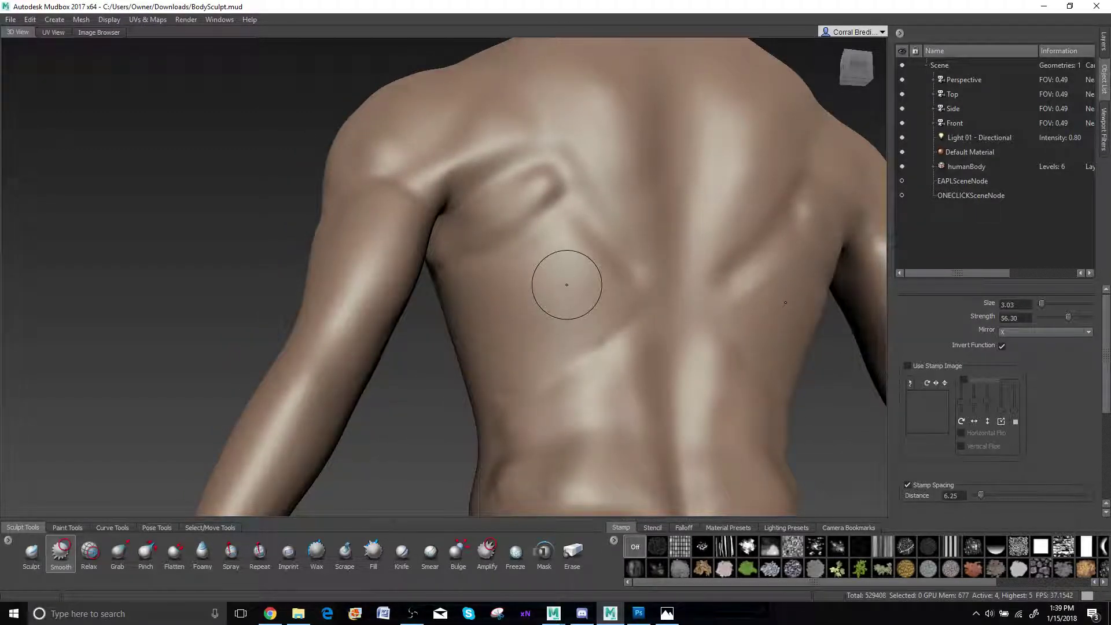
alt+drag(566, 277, 596, 285)
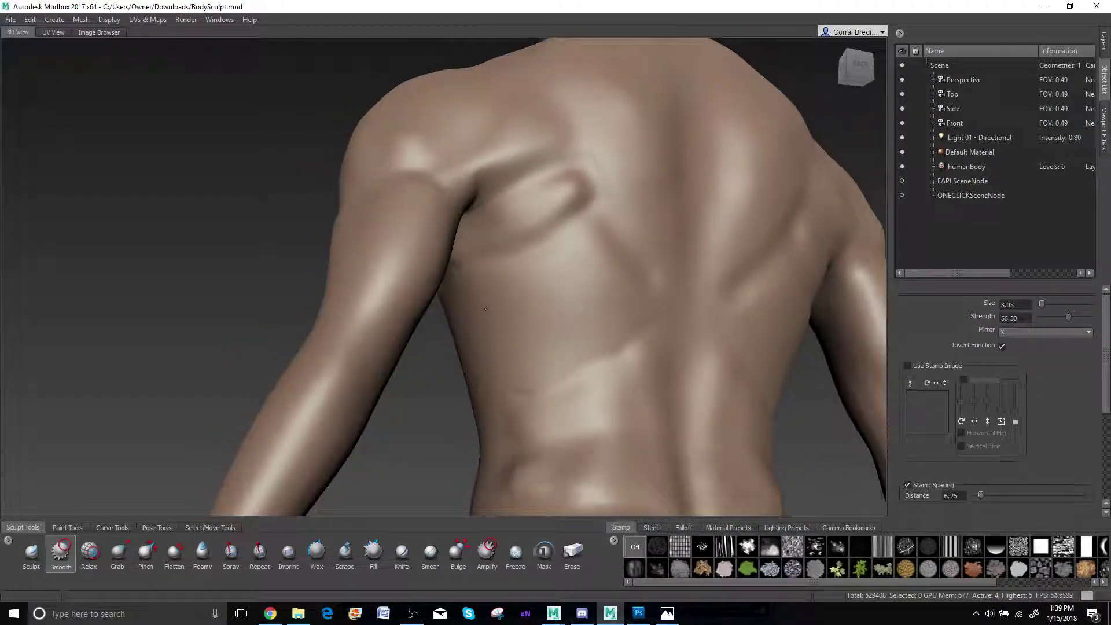
mouse_move(495, 297)
mouse_down()
mouse_move(484, 312)
mouse_move(505, 315)
mouse_up()
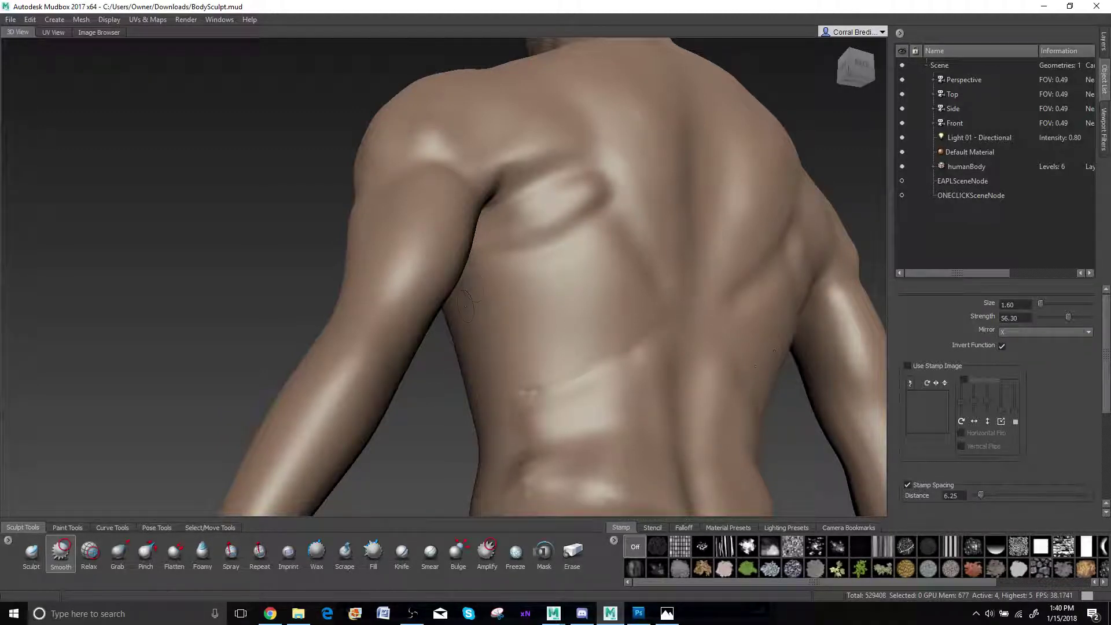
alt+drag(477, 286, 480, 308)
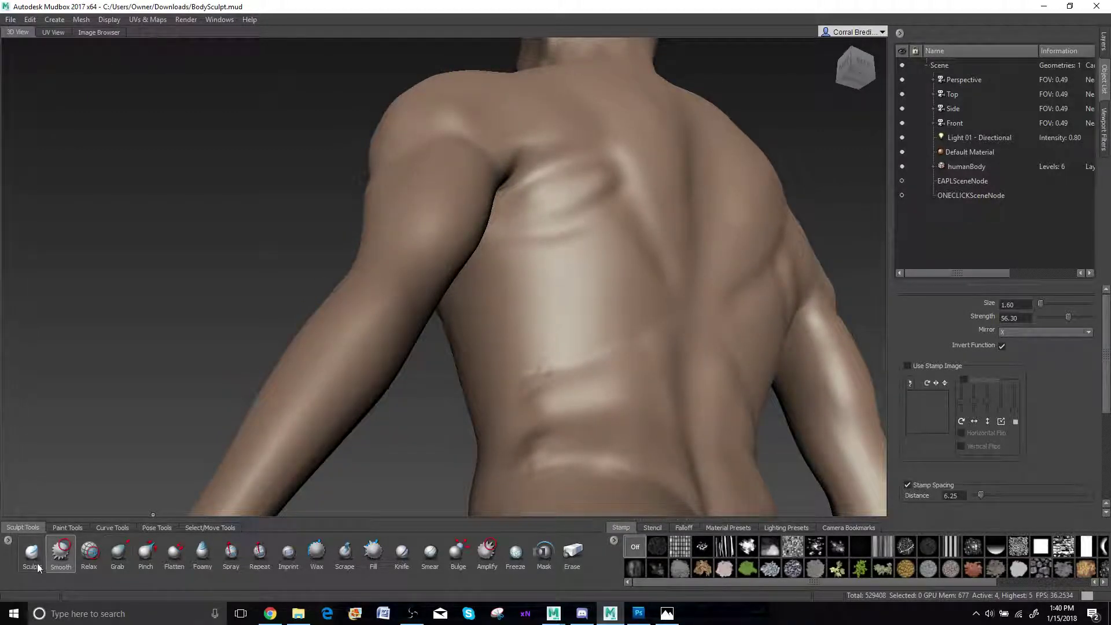
Switch to the Foamy brush and build up the lat from below the shoulder blade to the lower ribs with broad strokes at size 4.61
click(202, 553)
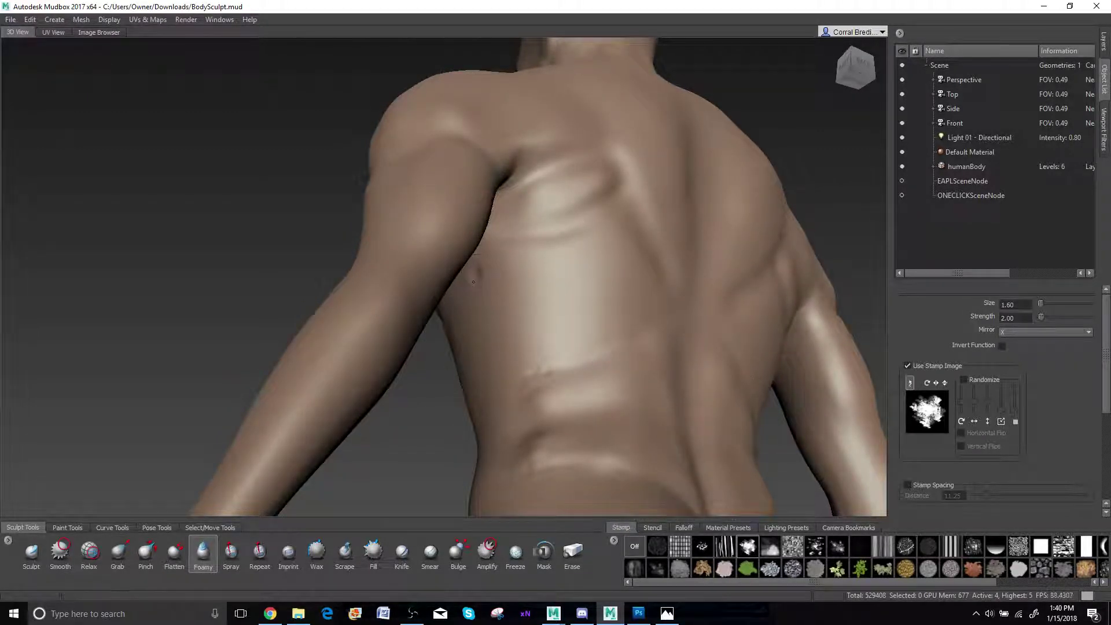
mouse_move(529, 361)
alt+mouse_down()
mouse_move(486, 382)
mouse_move(538, 361)
alt+mouse_up()
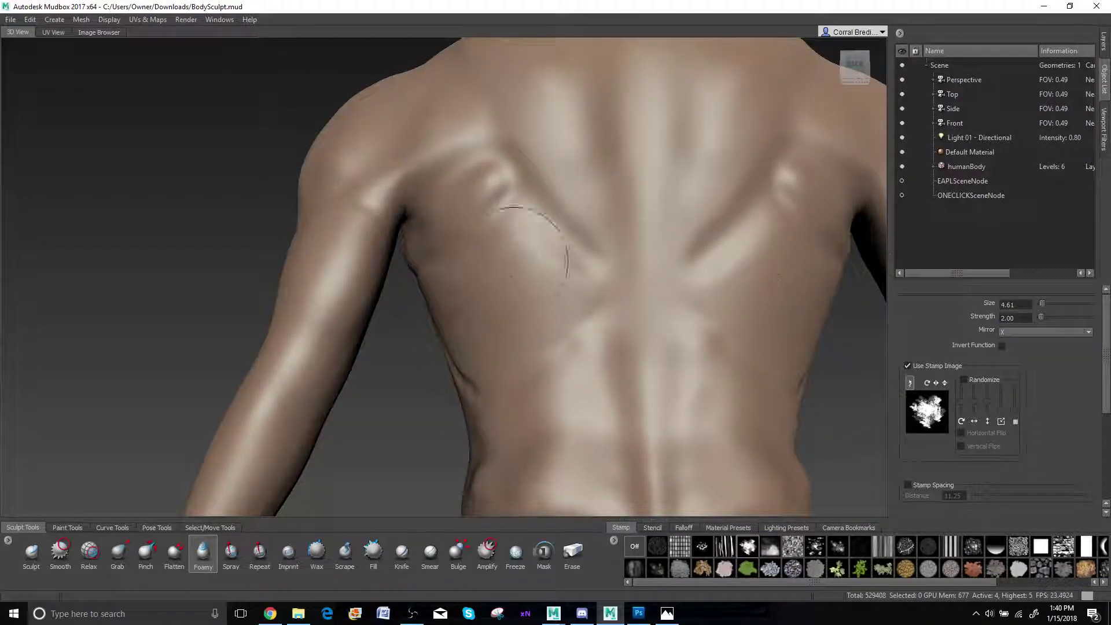
mouse_move(513, 260)
mouse_down()
mouse_move(519, 248)
mouse_move(441, 308)
mouse_up()
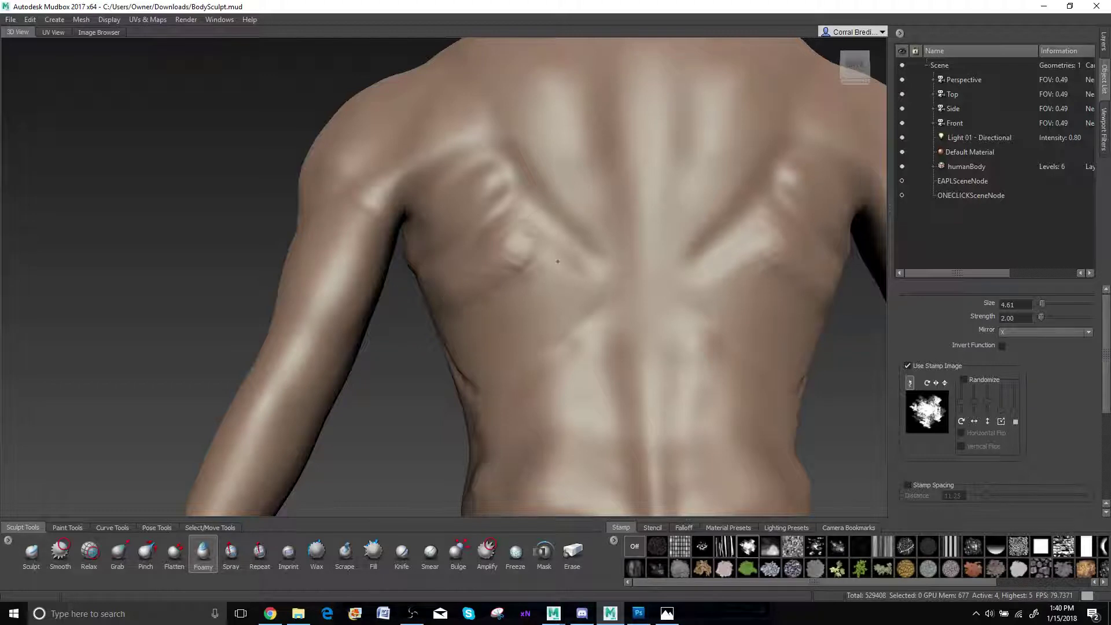
drag(558, 260, 479, 316)
drag(558, 290, 492, 339)
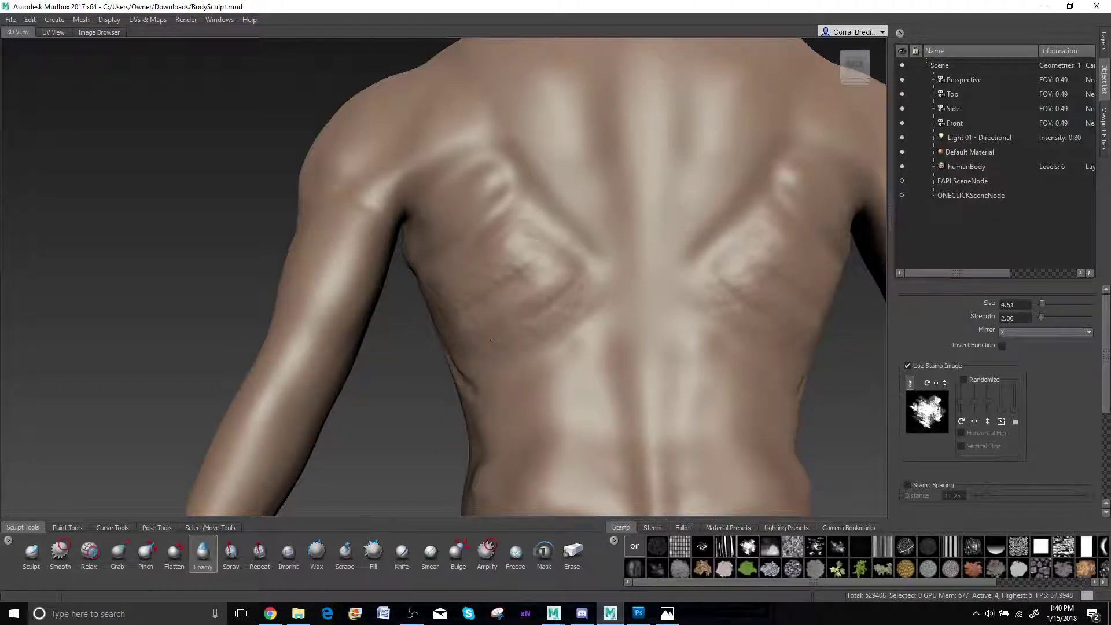
drag(538, 296, 510, 328)
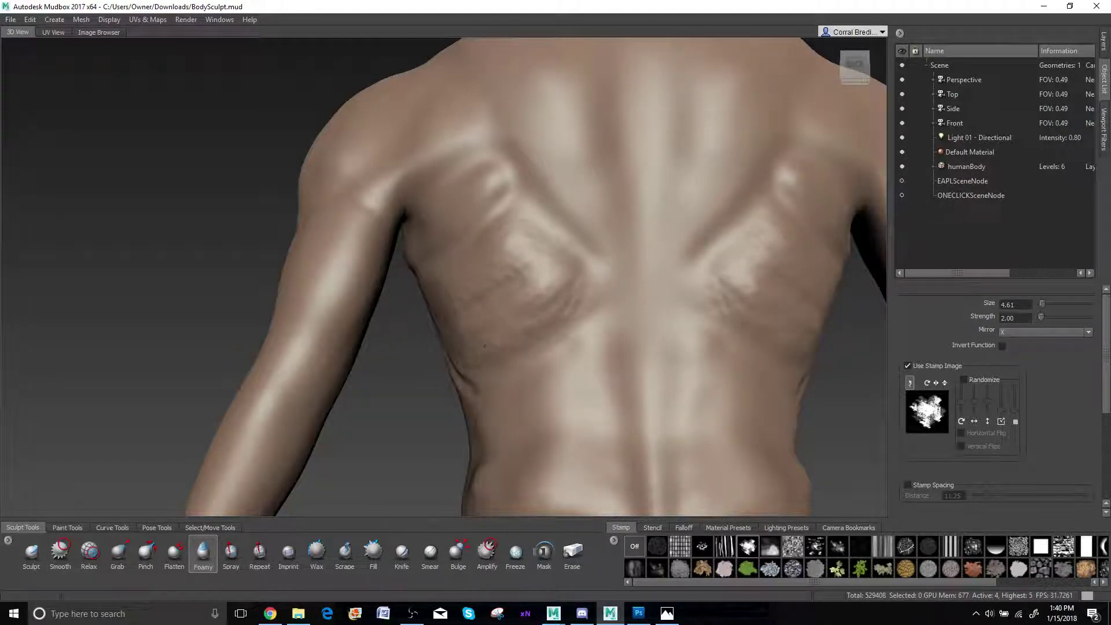
mouse_move(531, 262)
mouse_down()
mouse_move(445, 307)
mouse_move(579, 353)
mouse_move(530, 387)
mouse_move(535, 352)
mouse_move(549, 367)
mouse_move(525, 370)
mouse_move(547, 403)
mouse_move(528, 428)
mouse_up()
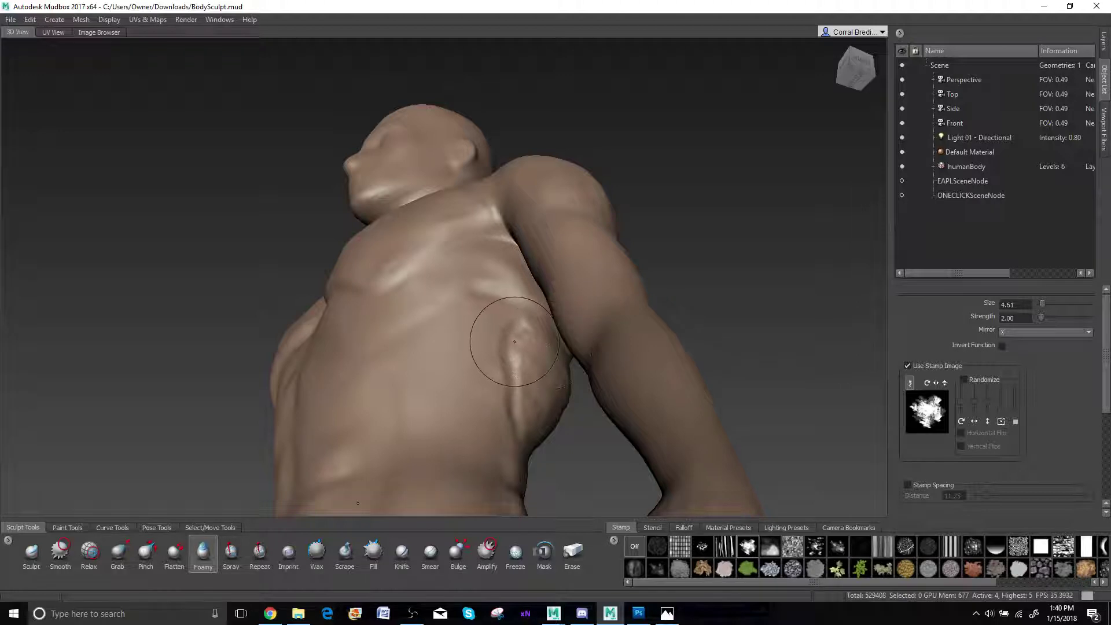
Smooth the built-up lat from the ribcage side to the spine at size 4.61 and strength 56.30
mouse_move(510, 345)
shift+mouse_down()
mouse_move(506, 410)
mouse_move(417, 449)
mouse_move(250, 475)
shift+mouse_up()
key(shift)
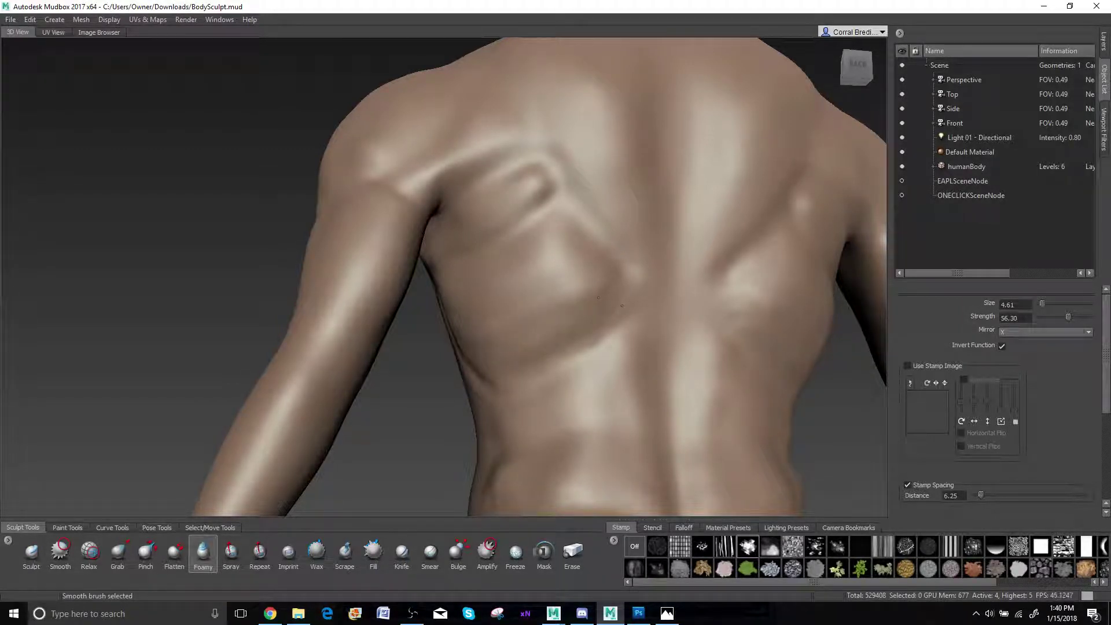
alt+drag(628, 289, 611, 334)
key(shift)
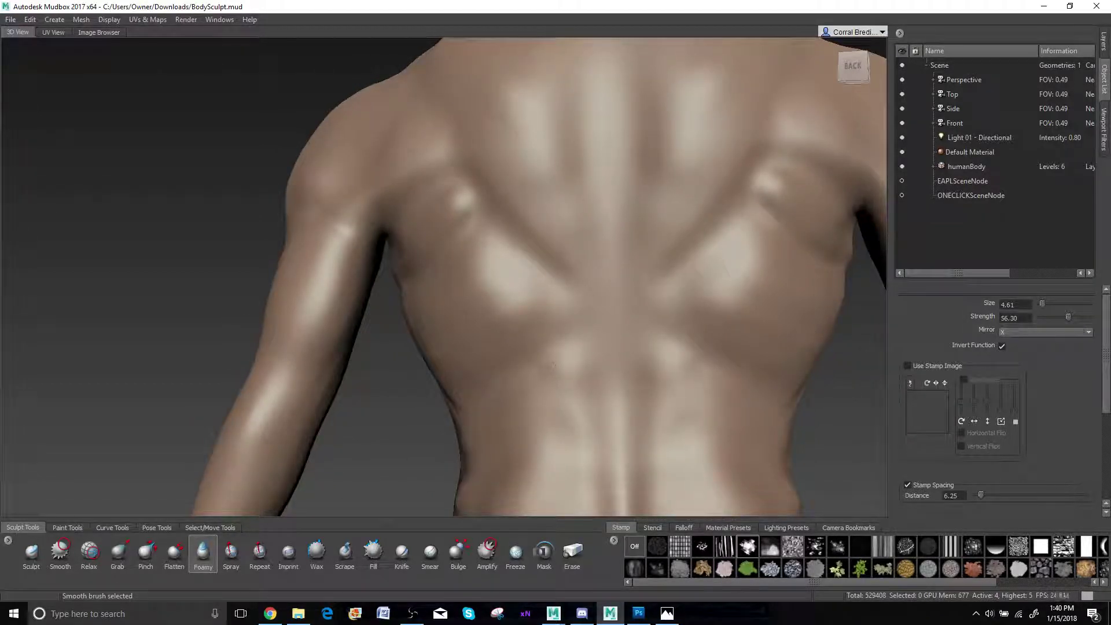
Blend the muscle between the shoulder blade and armpit into the lat with the Smooth brush at size 4.61
mouse_move(470, 379)
alt+mouse_down()
mouse_move(573, 370)
mouse_move(481, 379)
alt+mouse_up()
alt+middle_drag(482, 379, 449, 441)
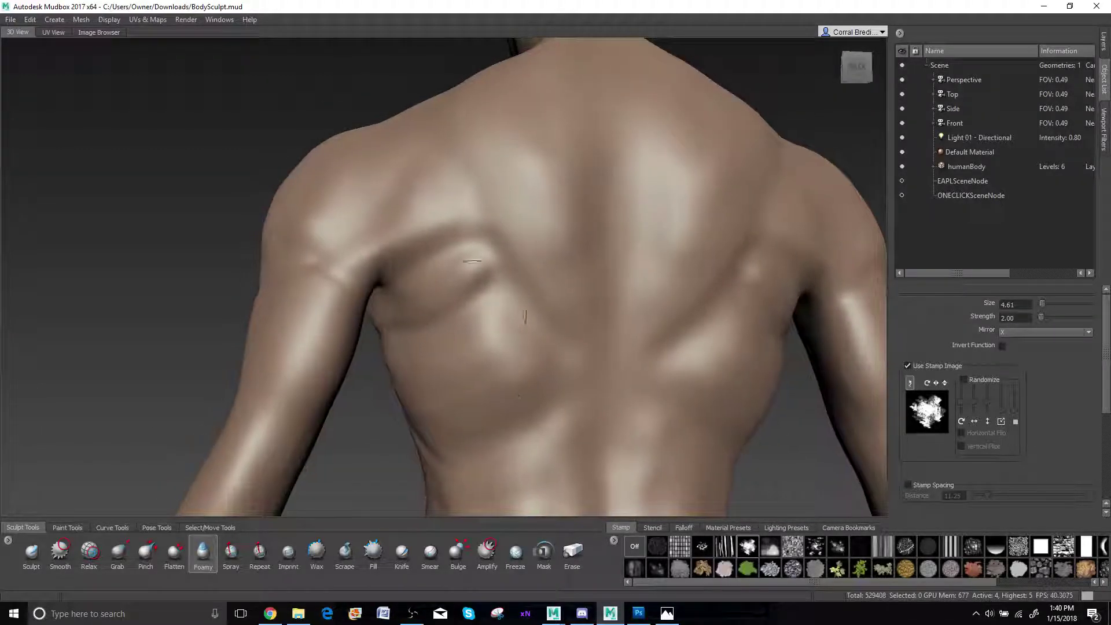
key(shift)
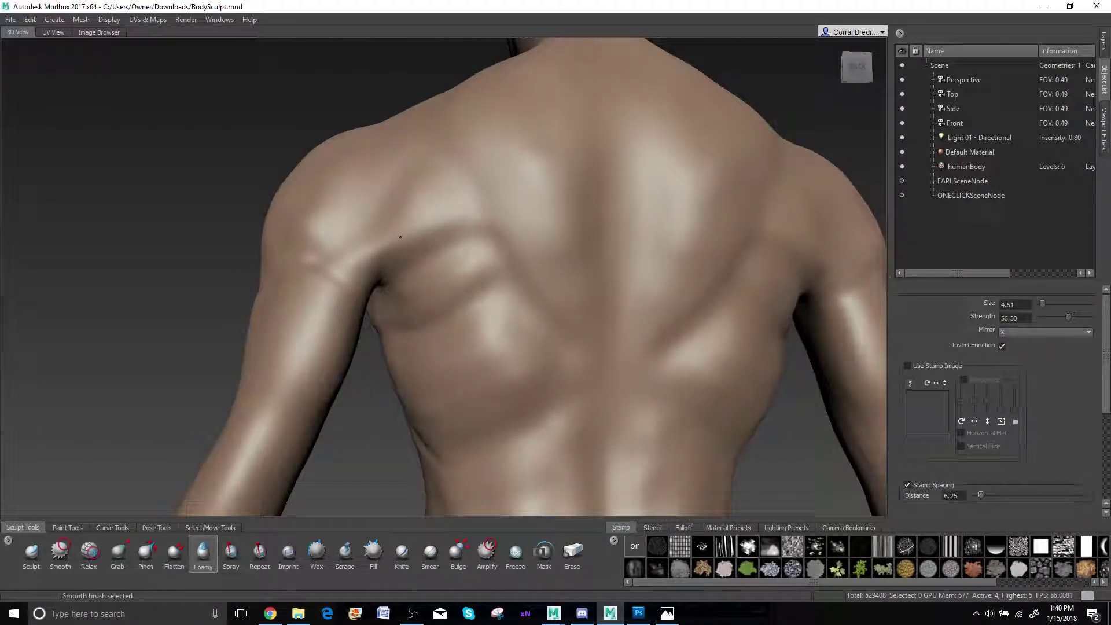
alt+drag(336, 270, 466, 374)
Enlarge the brush to size 8.19 and soften the whole lat with smoothing at strength 56.30, then check its shape from the side
scroll(470, 342, down, 4)
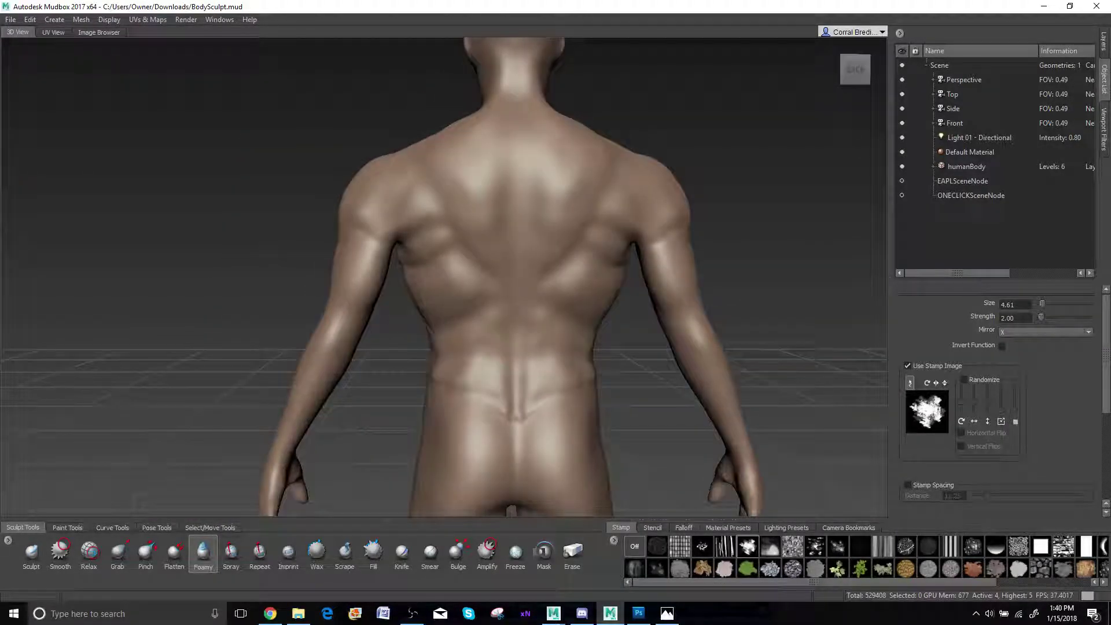
scroll(512, 328, up, 3)
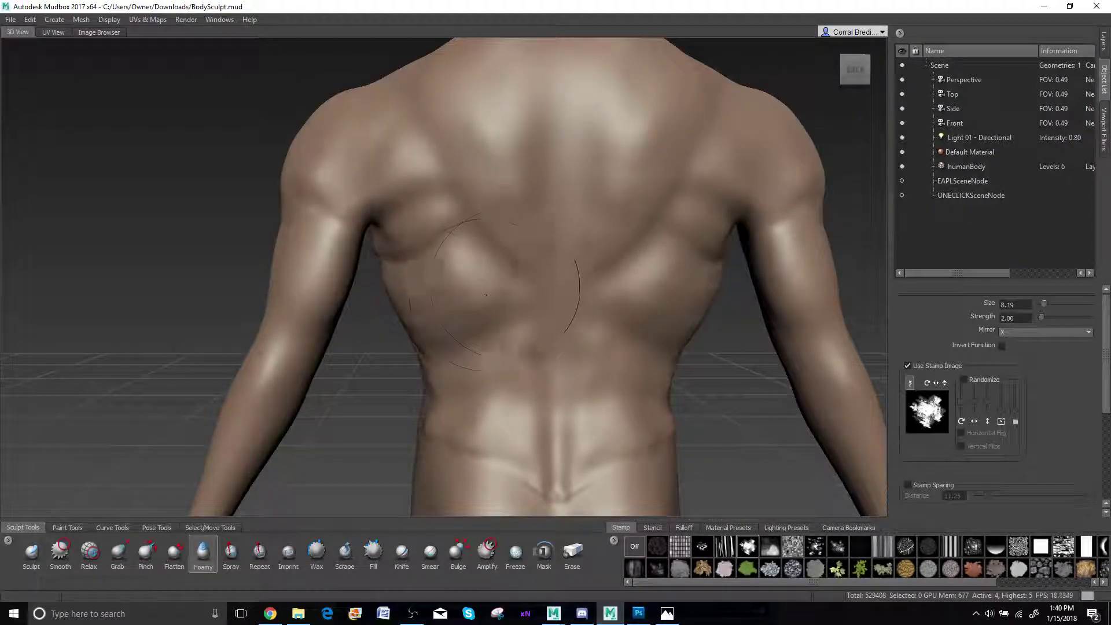
key(shift)
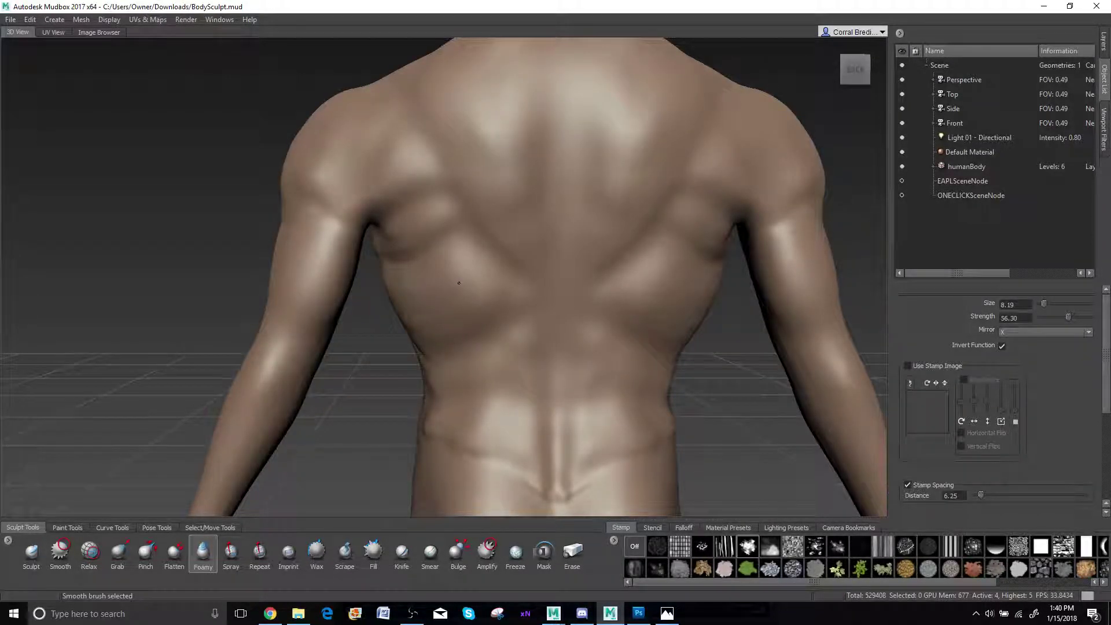
mouse_move(459, 283)
alt+mouse_down()
mouse_move(629, 288)
mouse_move(612, 289)
alt+mouse_up()
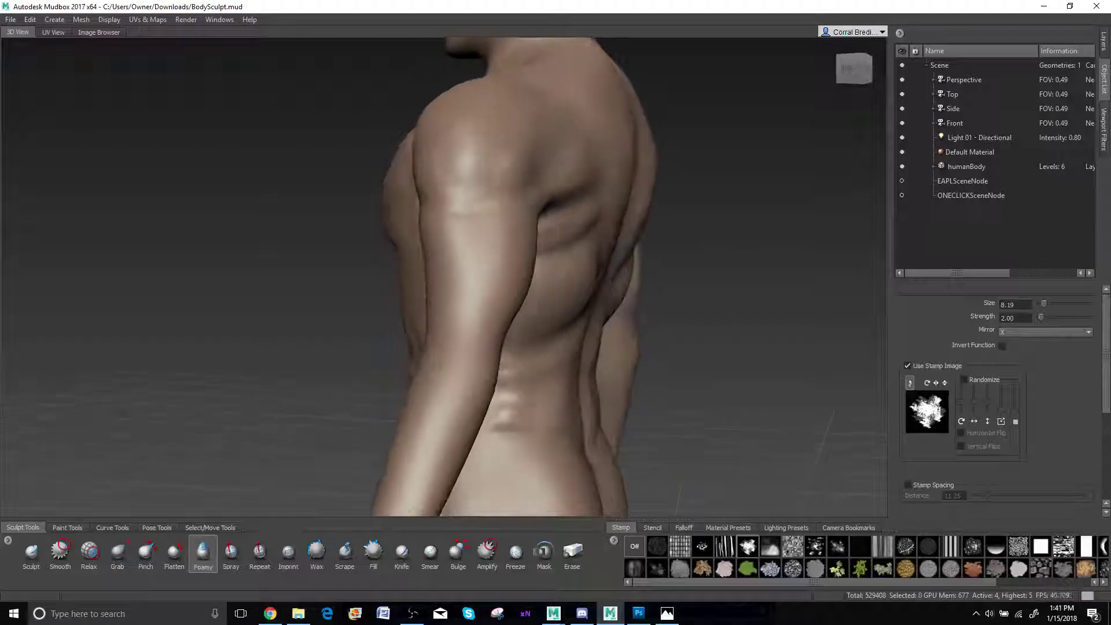
scroll(612, 289, up, 1)
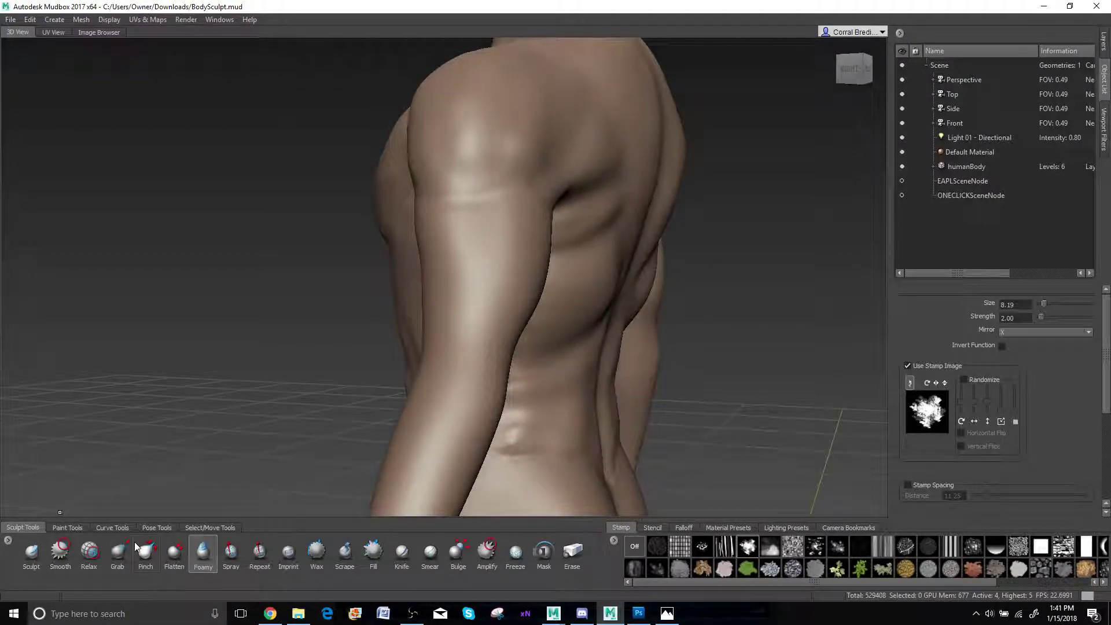
Switch to the Grab brush at size 10.40, try pulling the lat below the armpit, and undo the pull
click(118, 553)
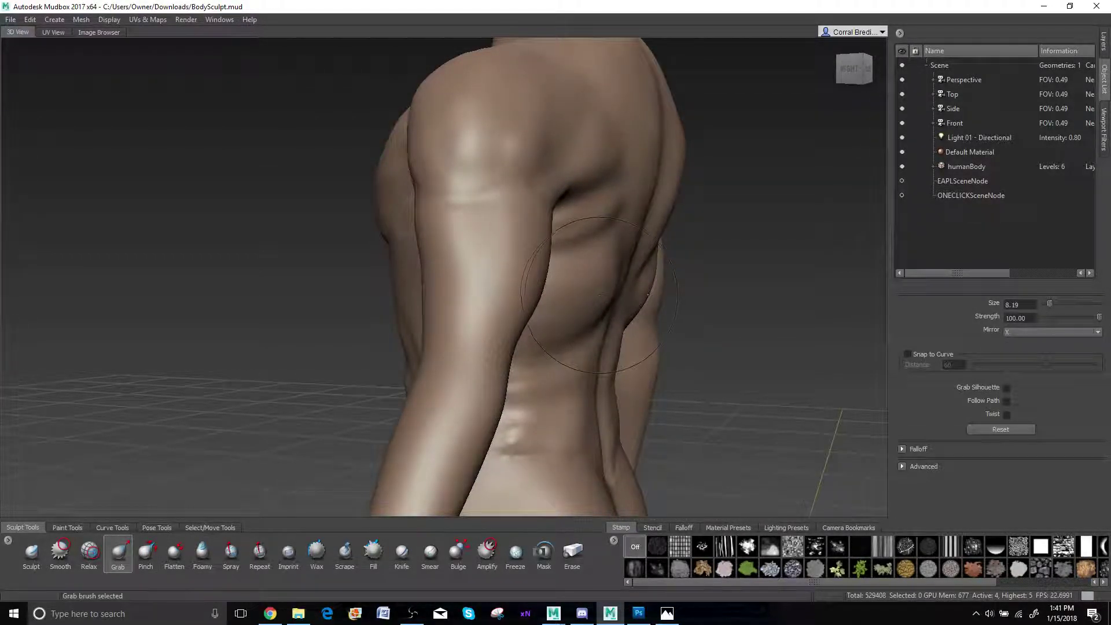
key(b)
mouse_move(601, 295)
mouse_down()
mouse_move(623, 294)
mouse_move(606, 288)
mouse_up()
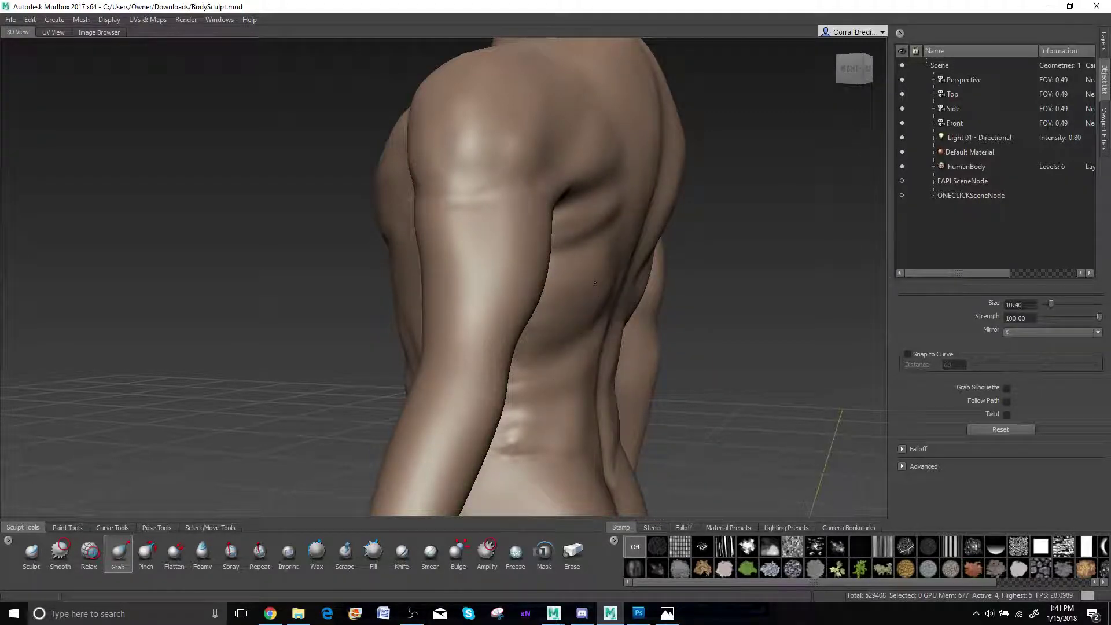
key(ctrl+z)
Reduce the Grab brush to size 3.33 and reshape the upper outer edge of the lat beneath the arm
alt+drag(582, 296, 404, 71)
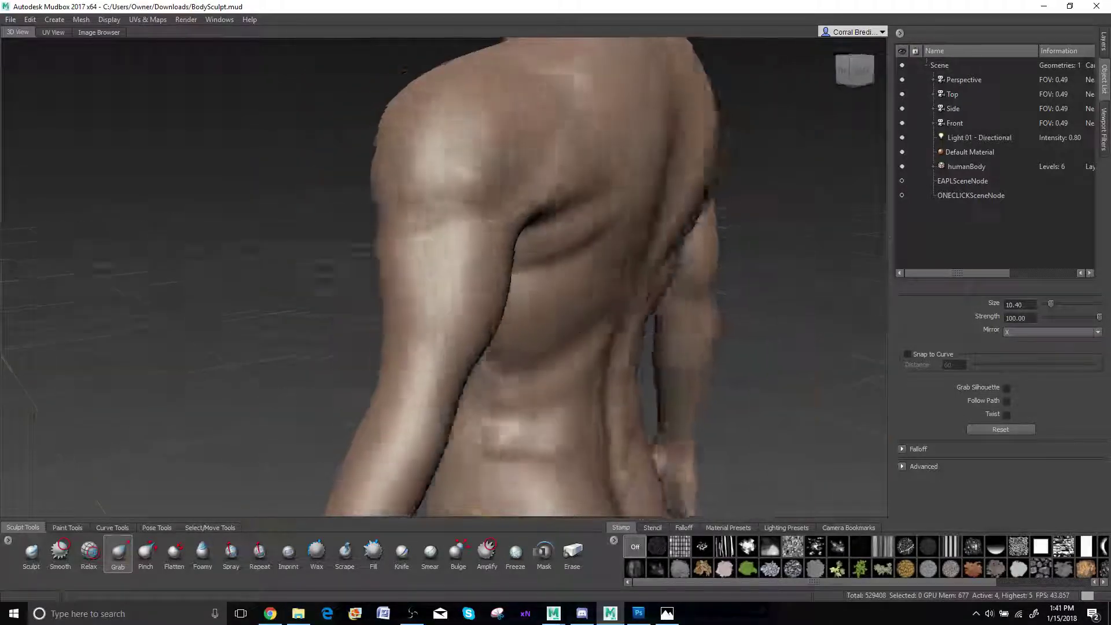
alt+drag(580, 332, 461, 298)
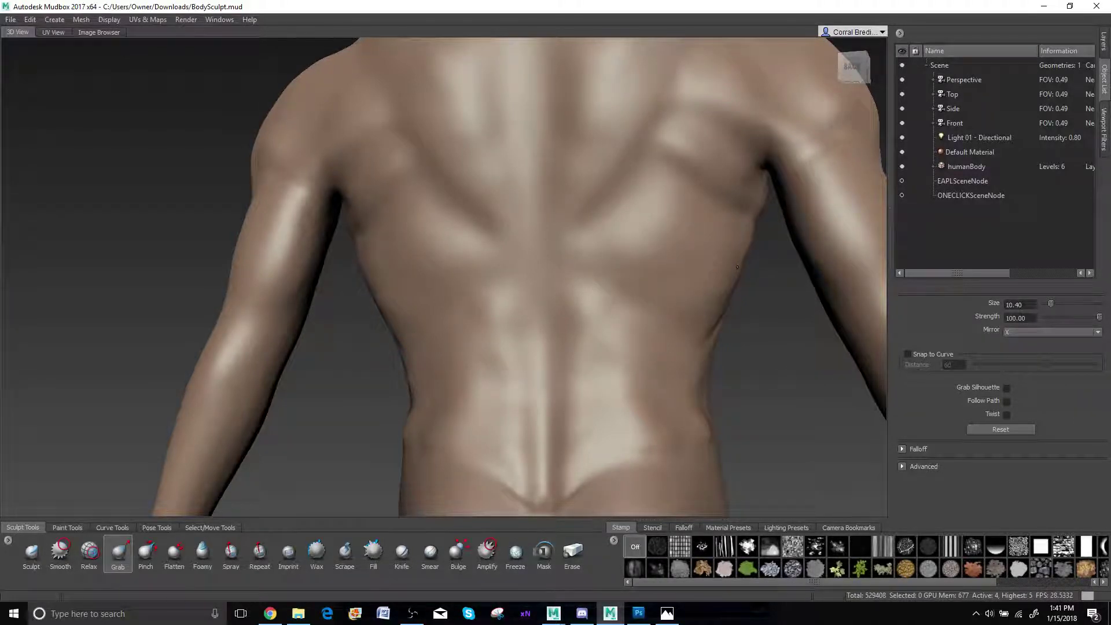
mouse_move(464, 319)
alt+mouse_down()
mouse_move(770, 316)
mouse_move(721, 315)
mouse_move(740, 316)
alt+mouse_up()
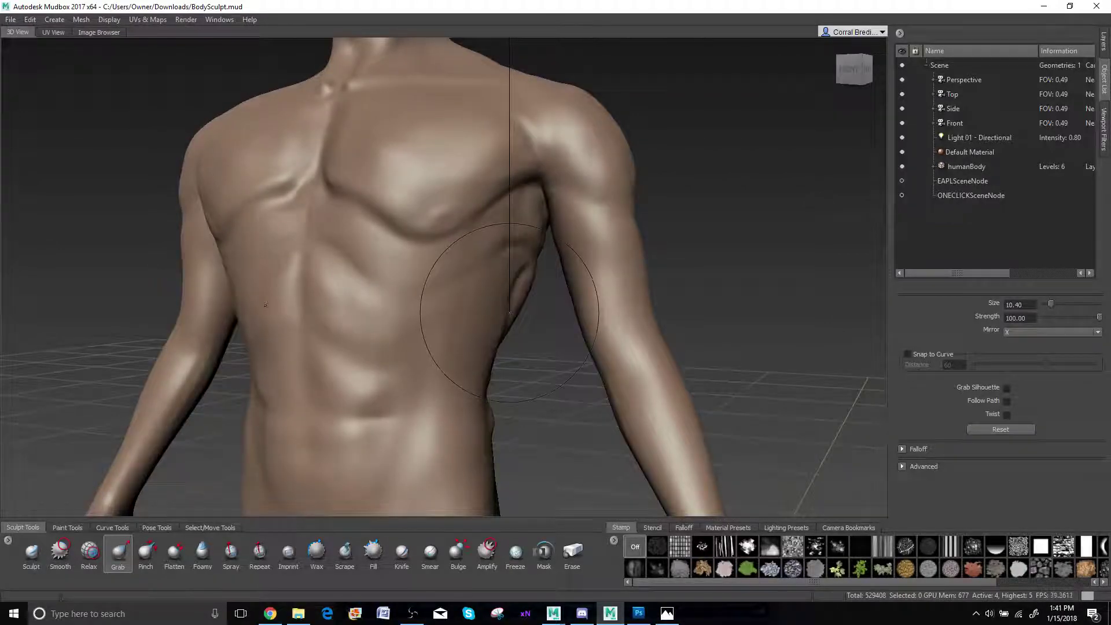
mouse_move(510, 312)
mouse_down()
mouse_move(450, 313)
mouse_move(496, 334)
mouse_move(369, 332)
mouse_up()
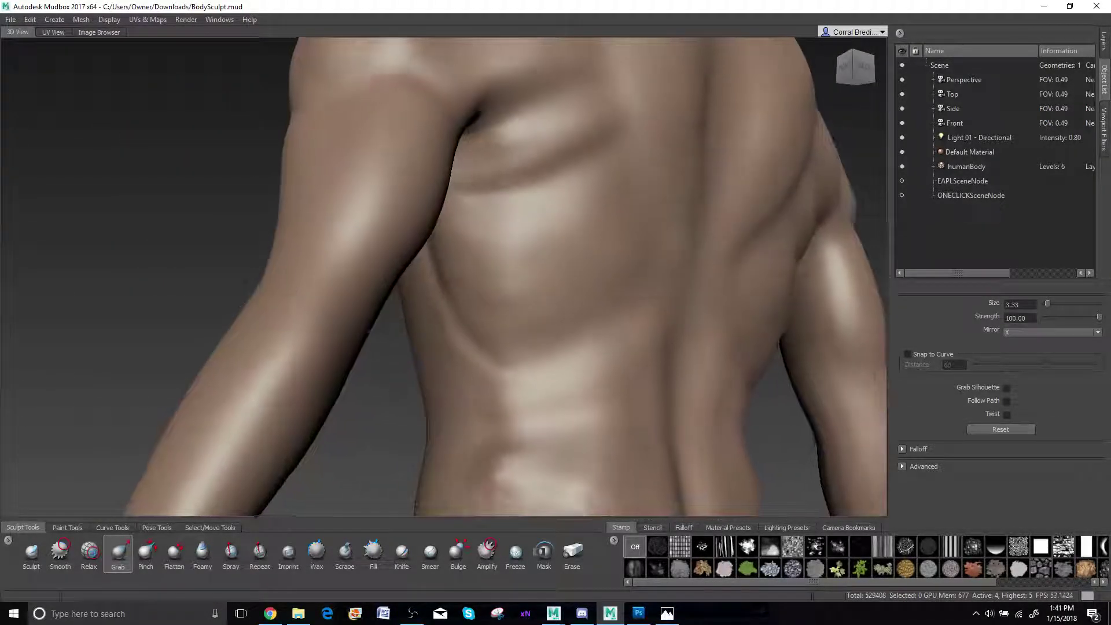
alt+drag(463, 324, 462, 282)
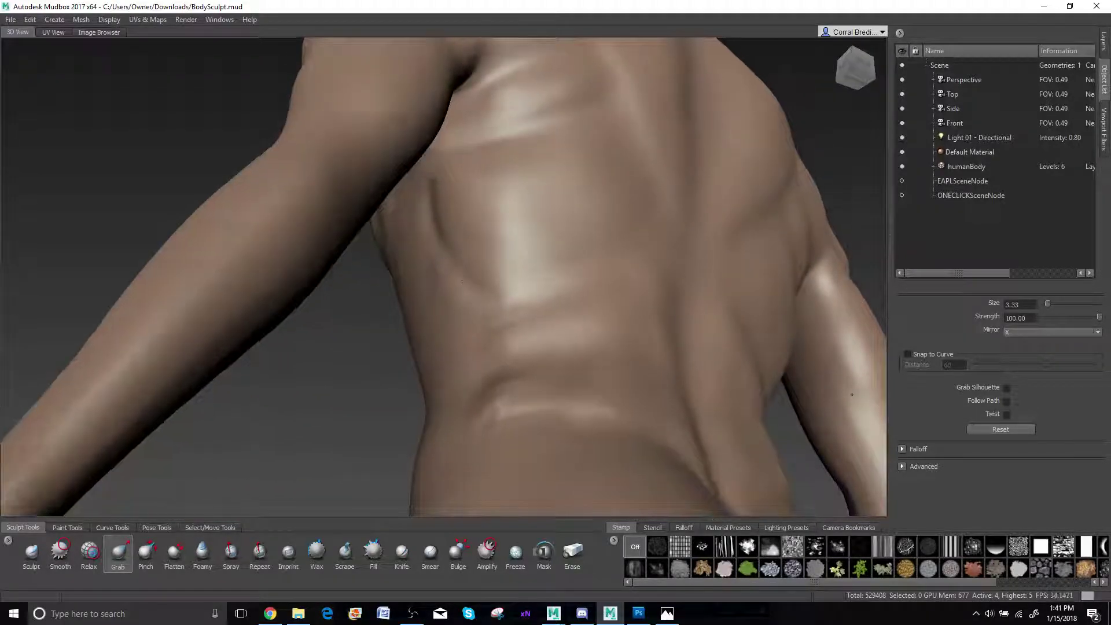
drag(438, 165, 445, 190)
Build up the lat's outer edge down to the lower ribs with the Foamy brush at size 3.33, smoothing it at strength 56.30
click(202, 554)
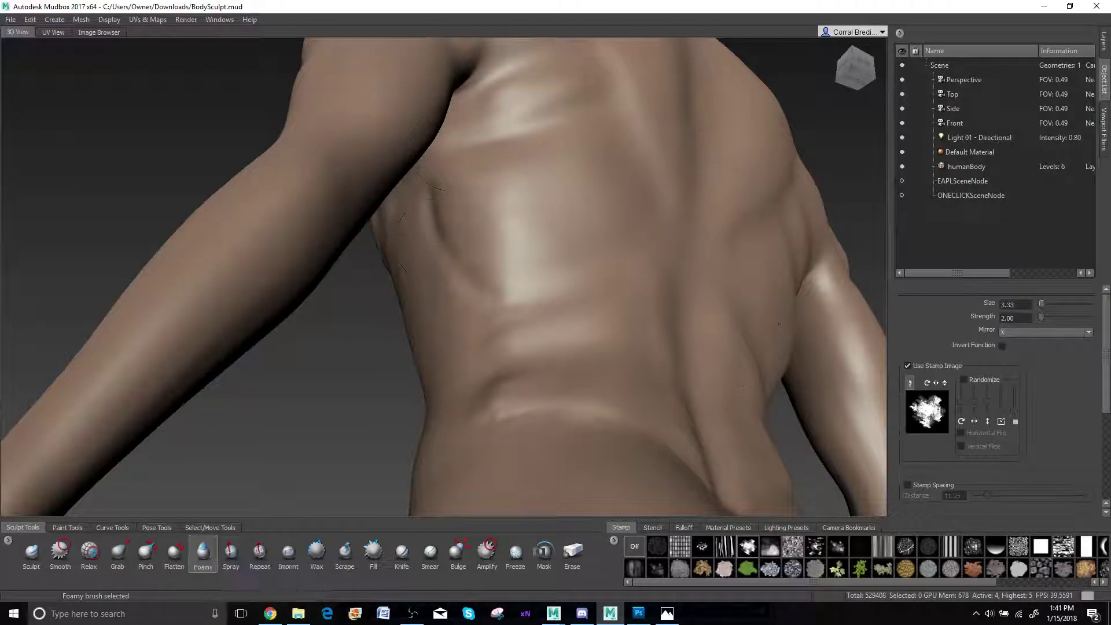
mouse_move(454, 159)
mouse_down()
mouse_move(510, 274)
mouse_move(549, 281)
mouse_up()
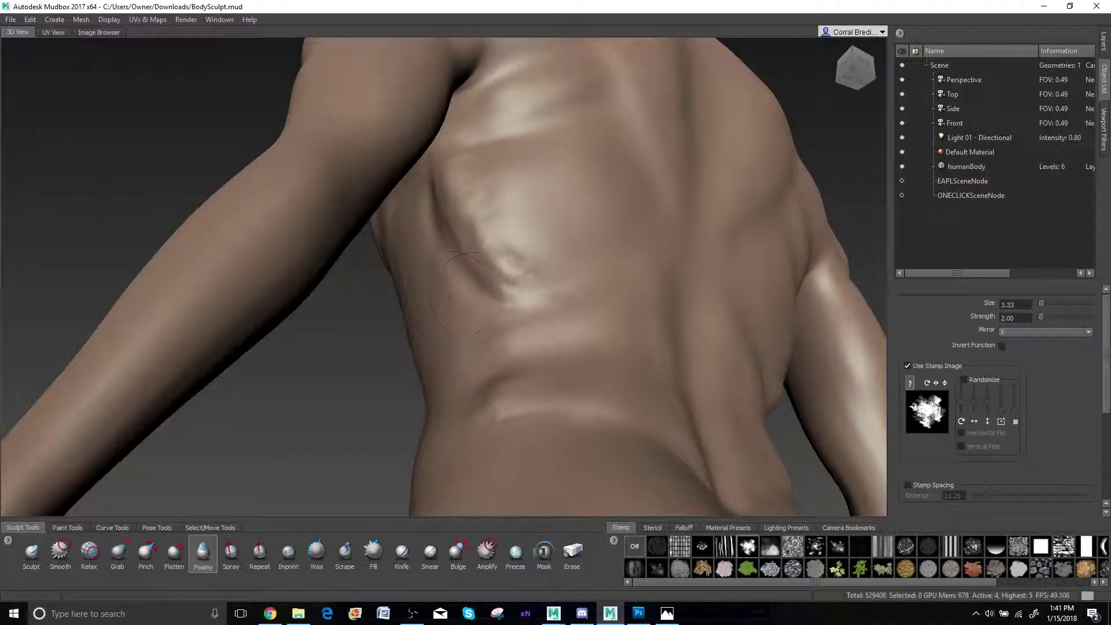
drag(480, 296, 434, 200)
mouse_move(474, 270)
mouse_down()
mouse_move(438, 236)
mouse_move(431, 188)
mouse_up()
key(shift)
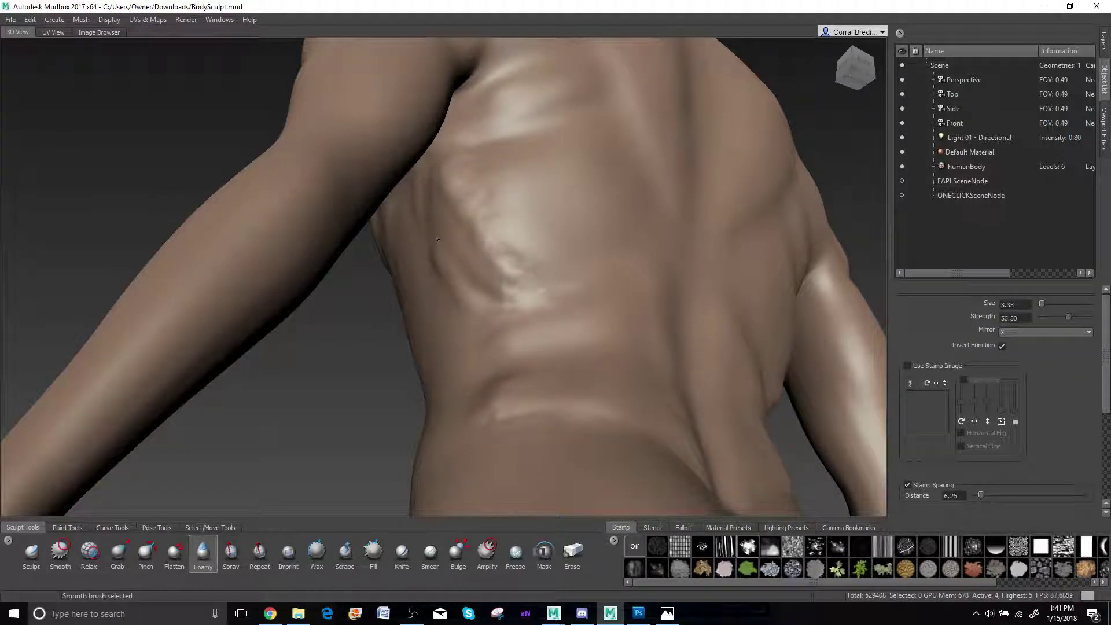
shift+drag(453, 185, 514, 272)
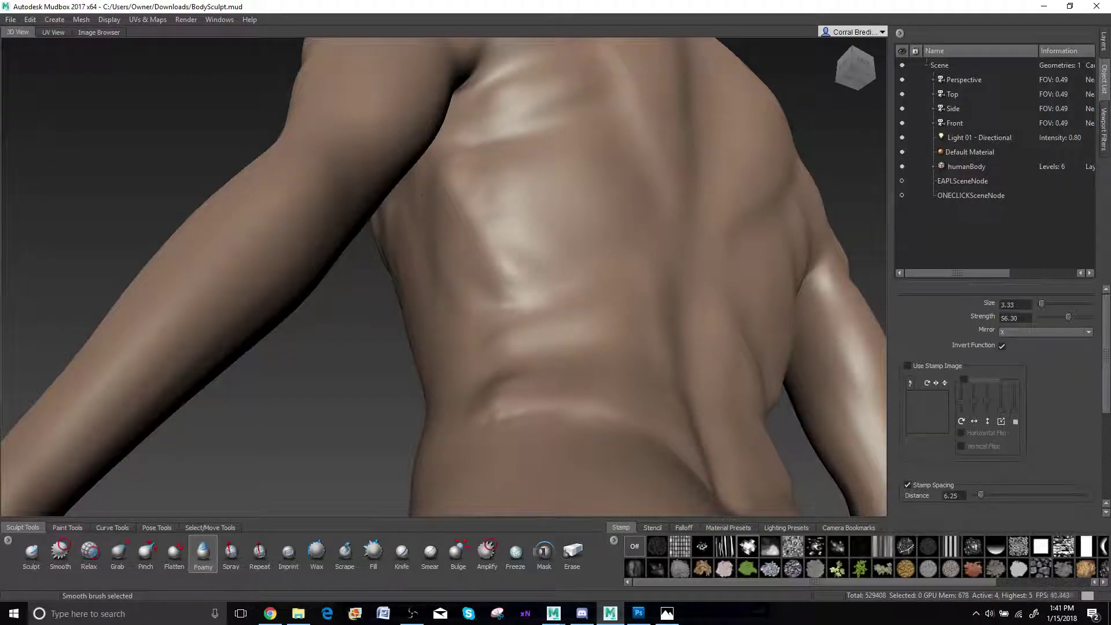
Try to sculpt slanted serratus ridges on the side of the ribcage with the Foamy brush at size 2.68 and strength 2.00
alt+drag(458, 164, 764, 264)
alt+middle_drag(729, 359, 872, 359)
mouse_move(425, 342)
alt+mouse_down()
mouse_move(479, 342)
mouse_move(423, 342)
alt+mouse_up()
alt+drag(791, 483, 625, 457)
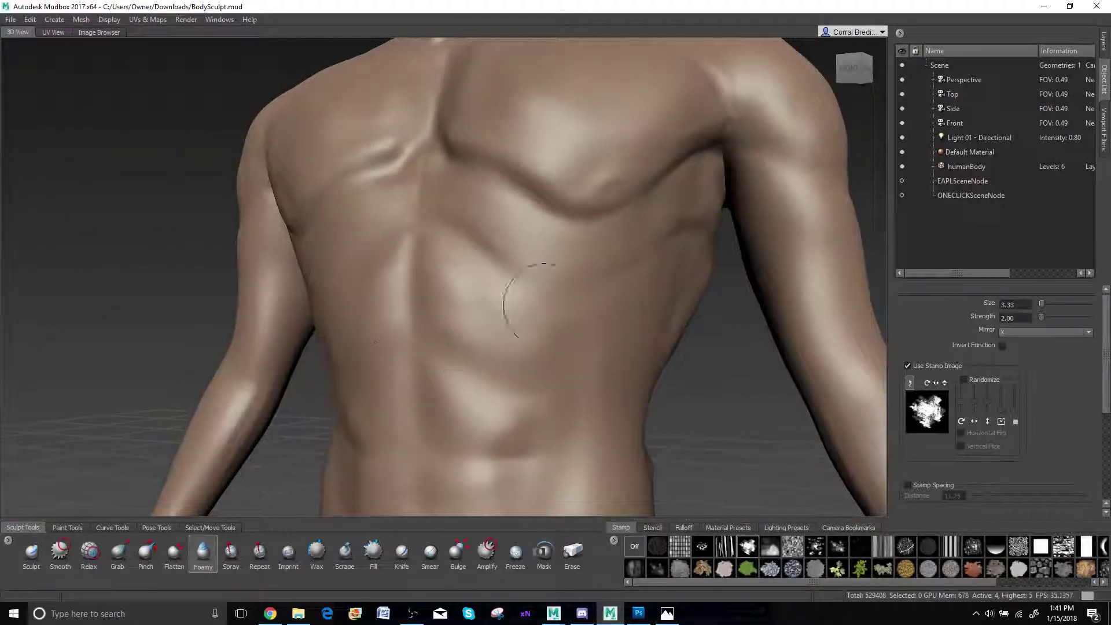
alt+drag(565, 313, 226, 367)
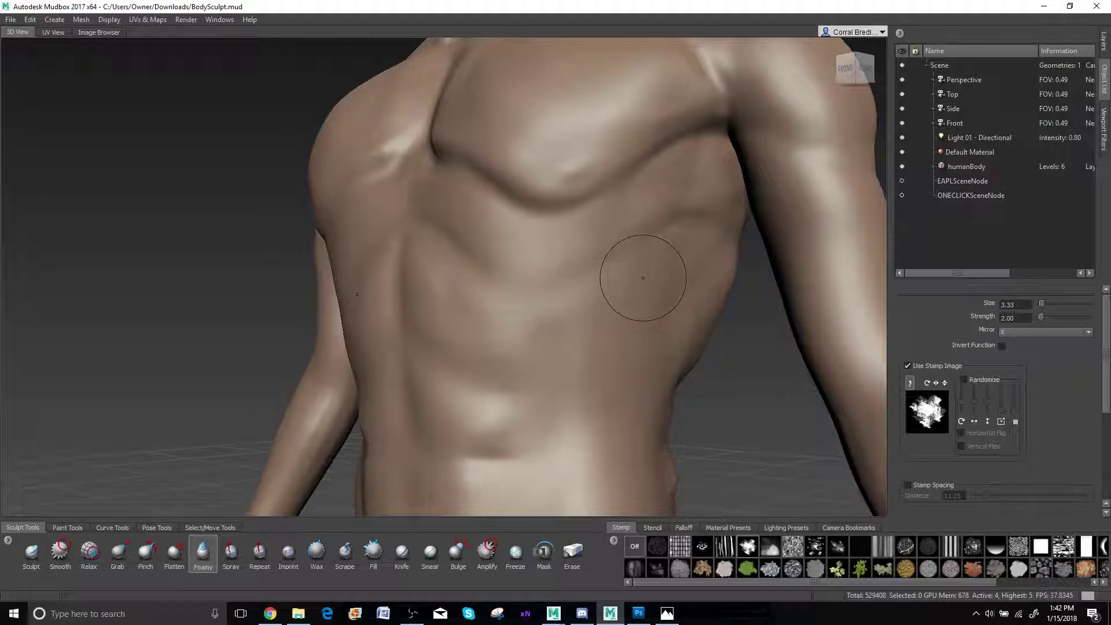
key(b)
drag(643, 277, 632, 277)
mouse_move(680, 247)
mouse_down()
mouse_move(642, 277)
mouse_move(654, 269)
mouse_move(602, 286)
mouse_up()
key(ctrl+z)
drag(680, 289, 607, 333)
drag(680, 335, 598, 360)
mouse_move(640, 401)
alt+mouse_down()
mouse_move(619, 399)
mouse_move(624, 359)
alt+mouse_up()
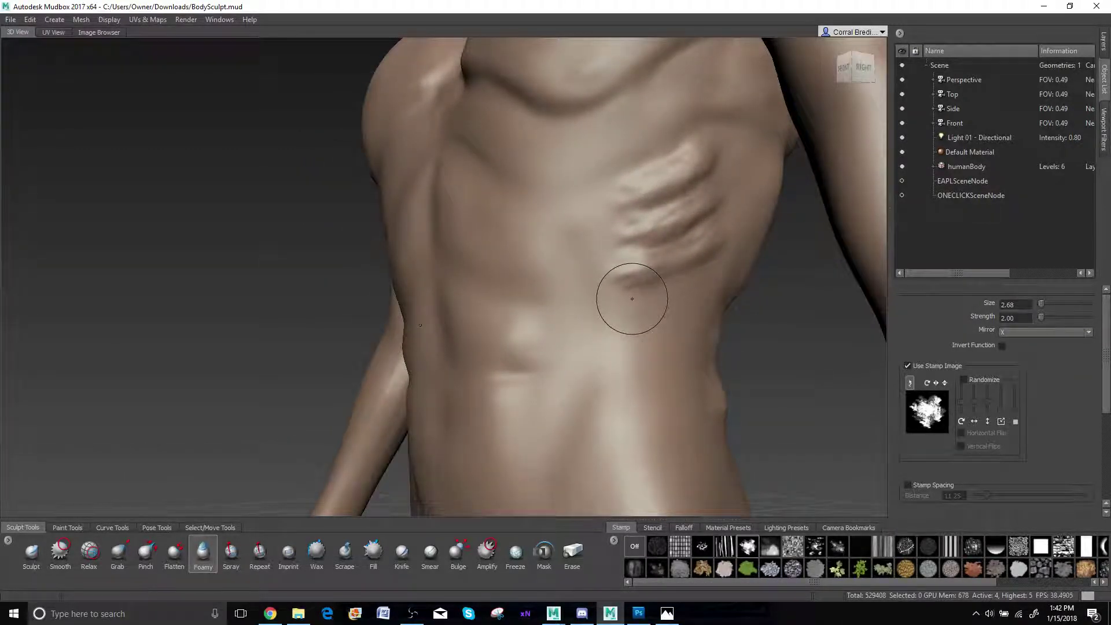
Try smoothing the new serratus ridges at strength 56.30, and undo the recent strokes on the side of the ribcage
key(shift)
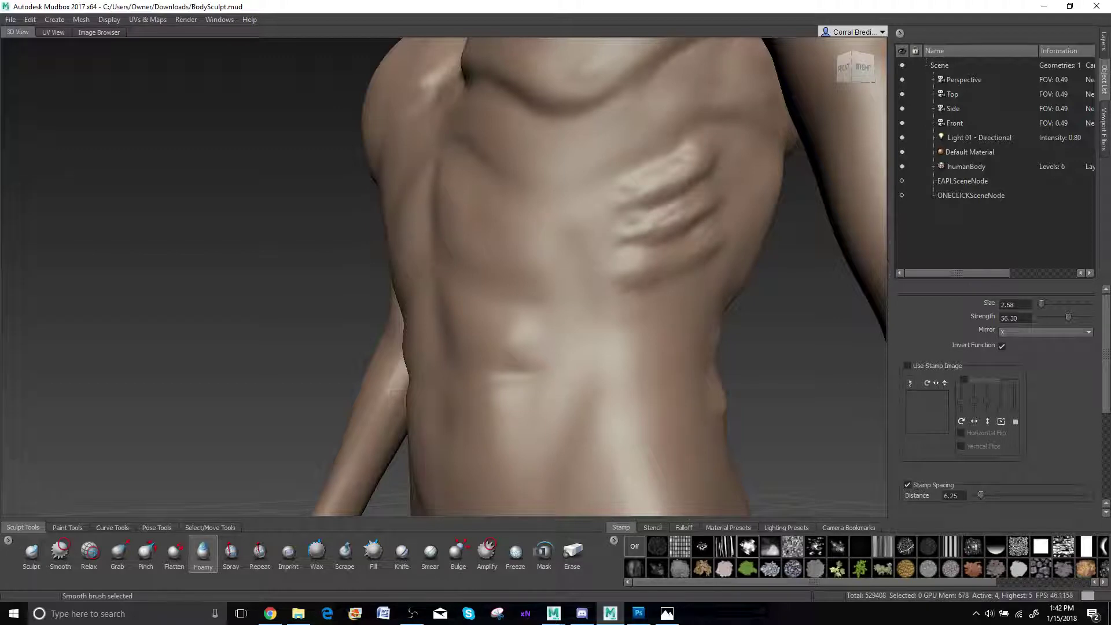
alt+drag(613, 289, 666, 300)
key(ctrl+z)
key(ctrl+z)
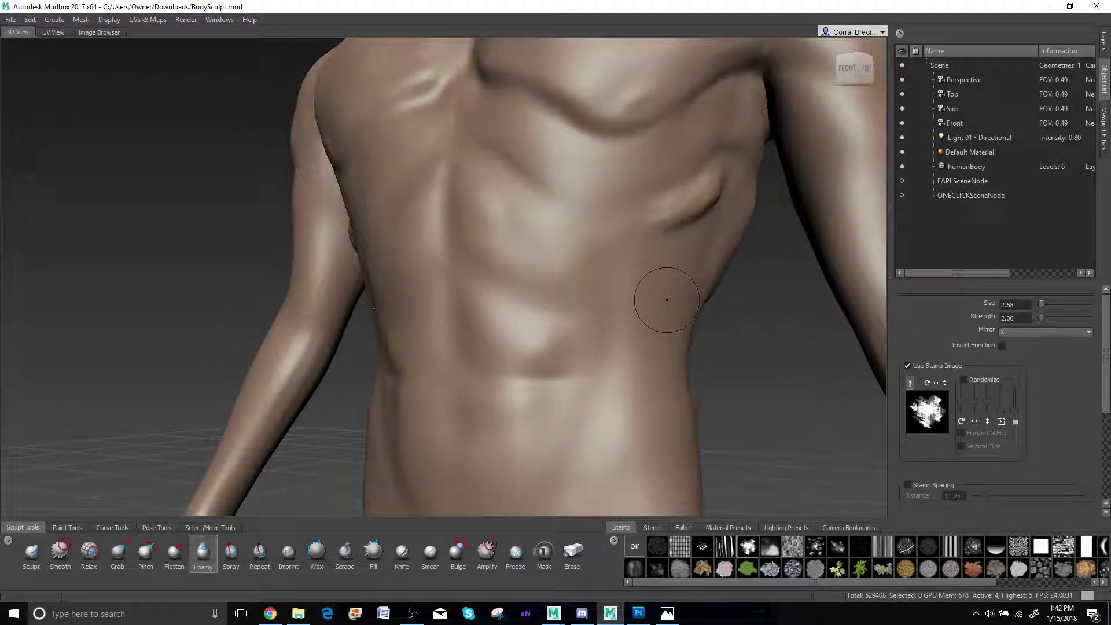
key(ctrl+z)
Enlarge the Foamy brush to size 4.12 and build up broader serratus ridges from the lat toward the abdomen
key(b)
drag(682, 248, 706, 248)
drag(719, 189, 644, 235)
mouse_move(704, 253)
alt+mouse_down()
mouse_move(670, 251)
mouse_move(677, 240)
mouse_move(639, 267)
alt+mouse_up()
mouse_move(699, 289)
mouse_down()
mouse_move(646, 317)
mouse_move(778, 331)
mouse_move(703, 335)
mouse_up()
drag(609, 251, 631, 232)
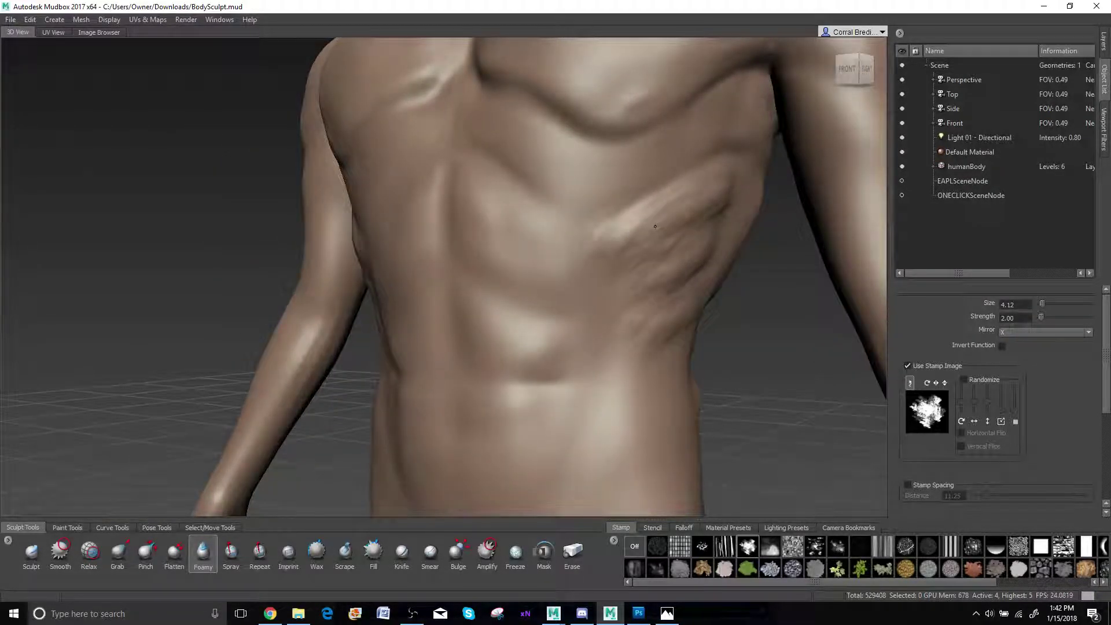
drag(638, 288, 665, 279)
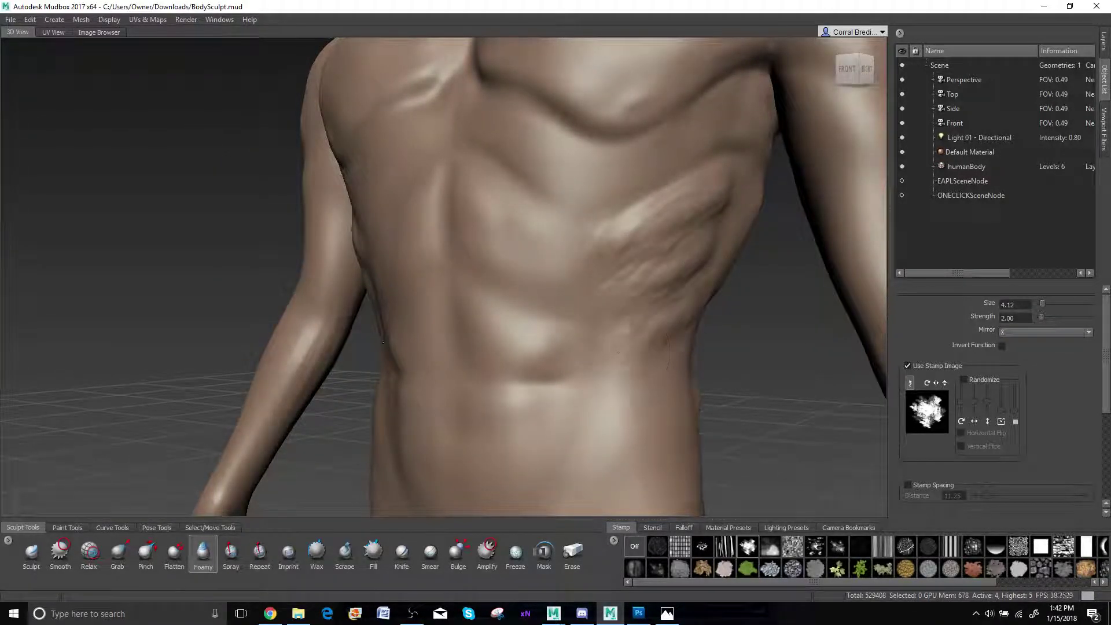
Smooth the broad serratus ridges into the ribcage at size 4.12 and strength 56.30
mouse_move(617, 352)
alt+mouse_down()
mouse_move(692, 350)
mouse_move(595, 352)
alt+mouse_up()
key(shift)
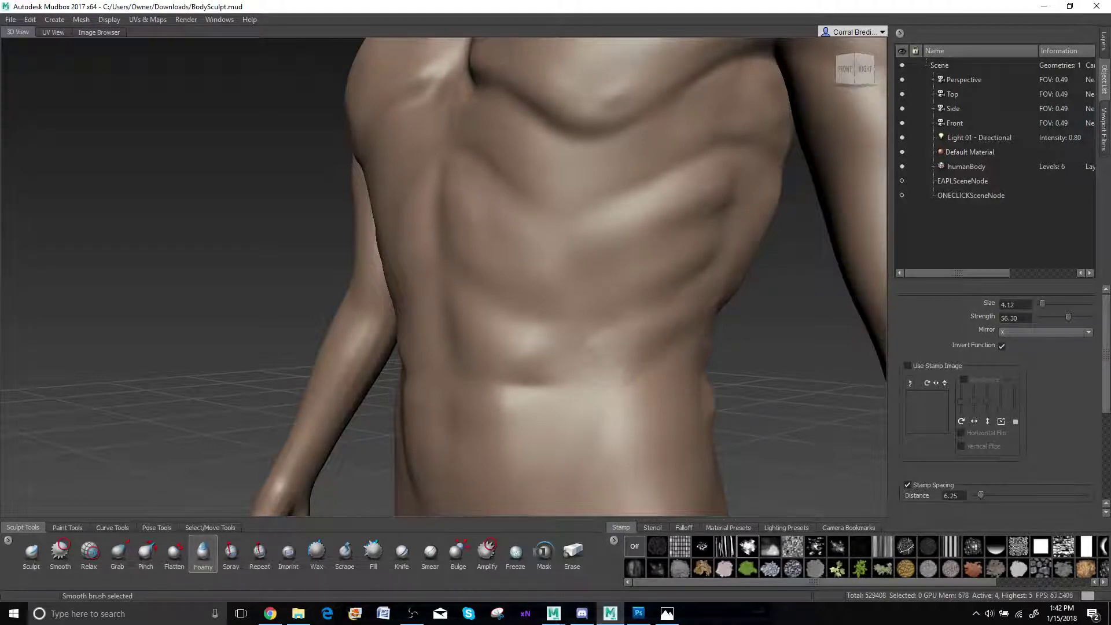
mouse_move(592, 272)
alt+mouse_down()
mouse_move(637, 278)
mouse_move(581, 255)
alt+mouse_up()
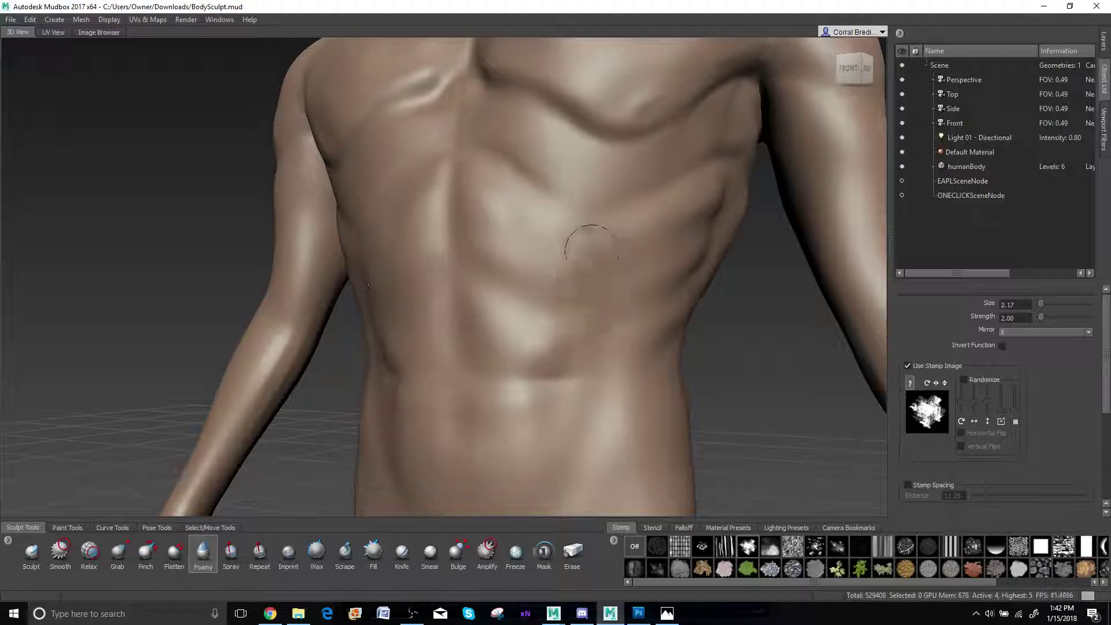
Try Foamy strokes at size 2.17 down the edge between the ribs and the abdominals, and undo them
drag(592, 242, 597, 374)
key(ctrl+z)
key(ctrl+z)
key(ctrl+z)
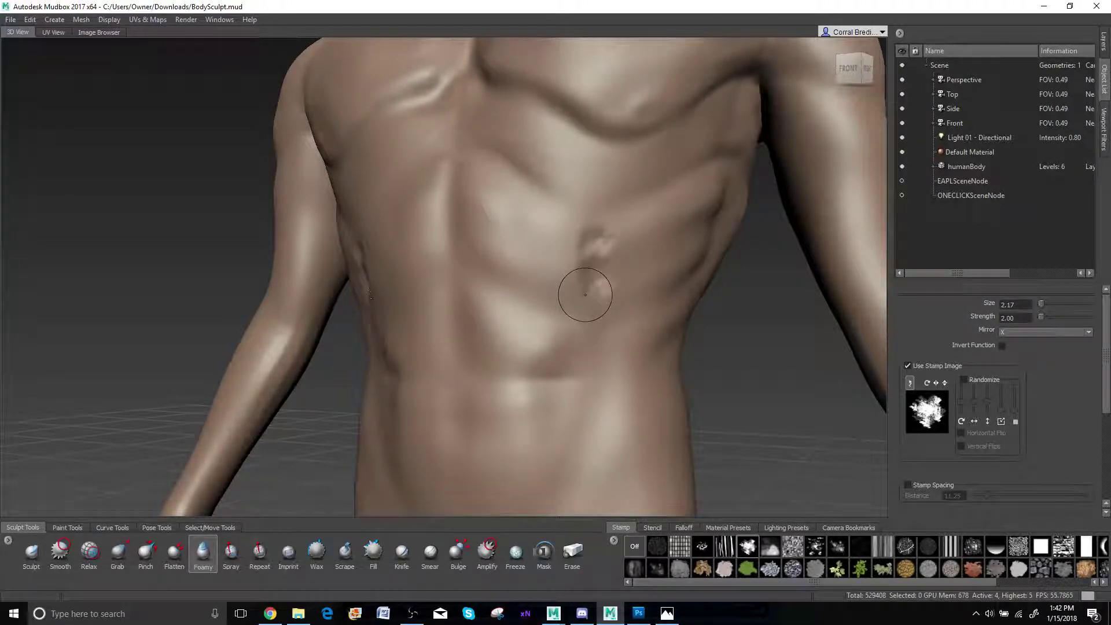
Outline the front ends of three ribs beside the abdominals with hooked Foamy strokes at size 1.07, redoing the lowest one higher up
mouse_move(585, 287)
alt+mouse_down()
mouse_move(607, 289)
mouse_move(590, 283)
alt+mouse_up()
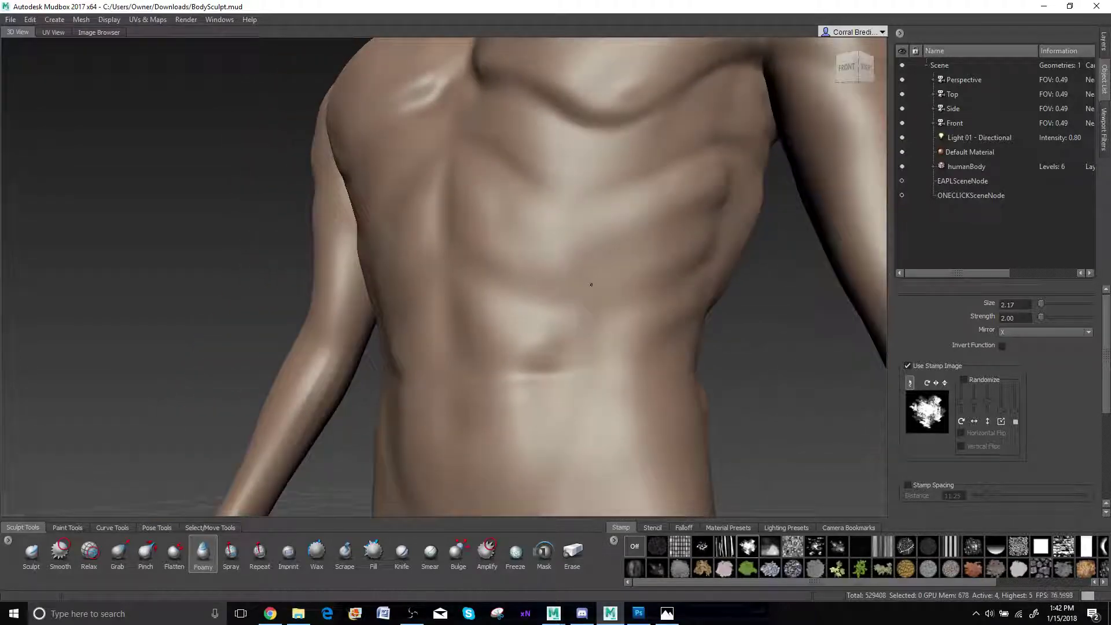
mouse_move(587, 231)
mouse_down()
mouse_move(574, 231)
mouse_move(596, 250)
mouse_move(659, 238)
mouse_up()
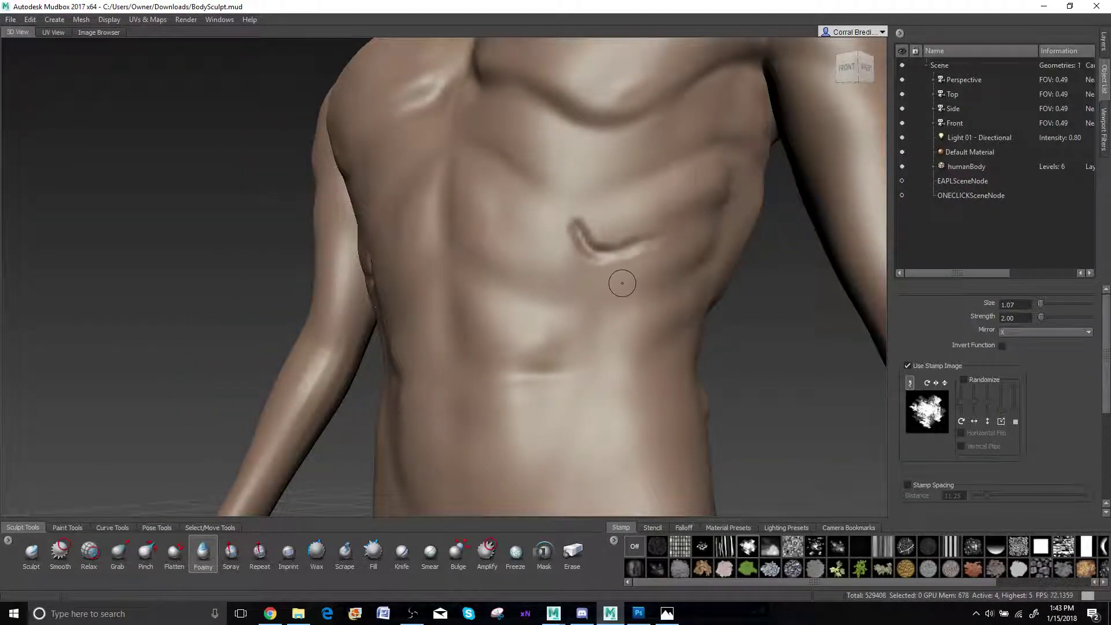
drag(588, 293, 665, 292)
drag(593, 360, 641, 378)
alt+drag(699, 357, 556, 381)
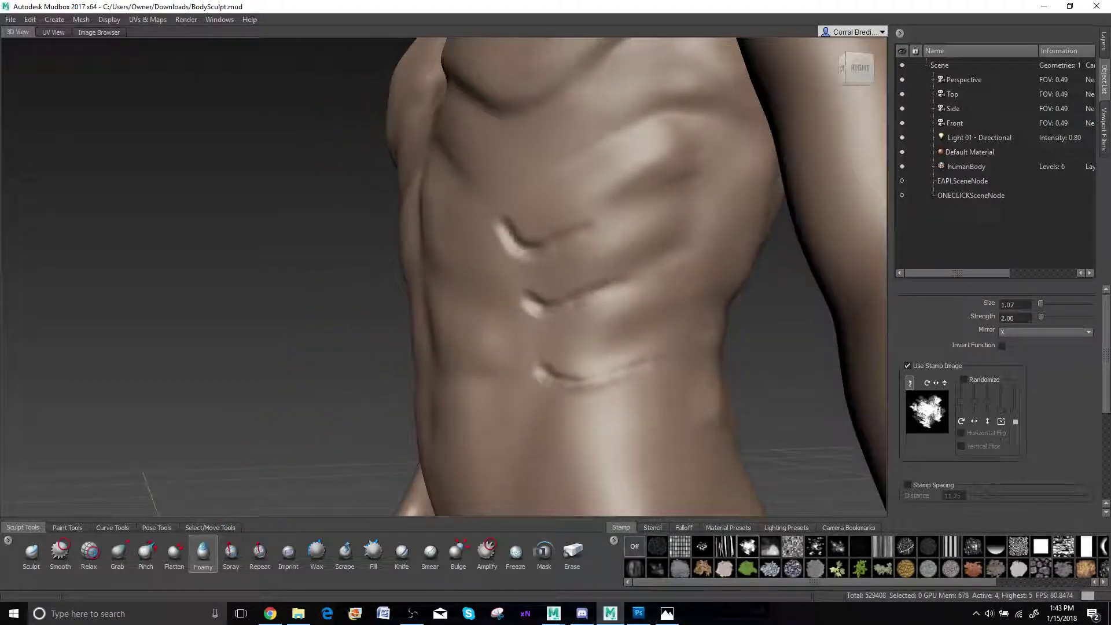
key(ctrl+z)
mouse_move(534, 343)
mouse_down()
mouse_move(570, 357)
mouse_move(631, 337)
mouse_up()
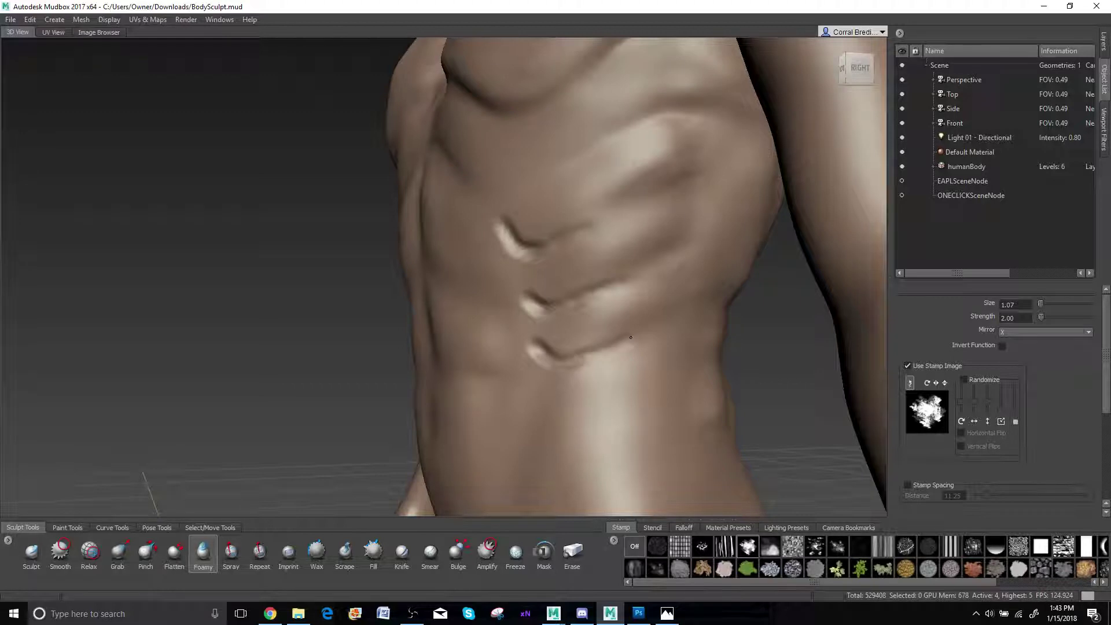
Switch to the Smooth brush at size 2.55 and strength 19.50, and soften the three hooked rib strokes
key(b)
mouse_move(562, 342)
mouse_down()
mouse_move(585, 341)
mouse_move(562, 317)
mouse_up()
click(60, 553)
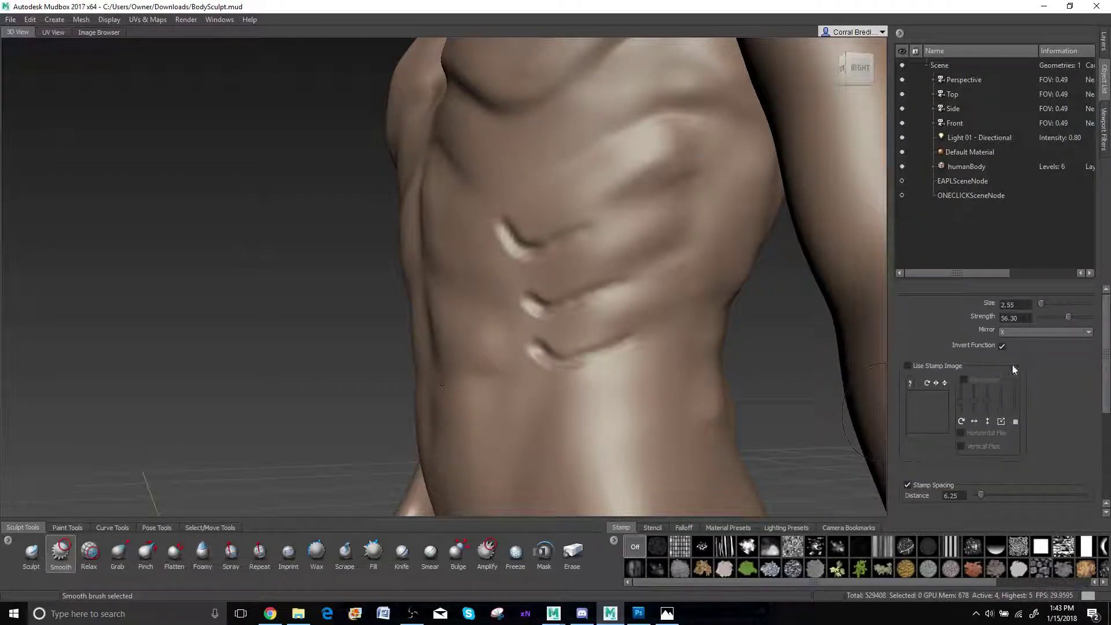
drag(1068, 318, 1050, 318)
mouse_move(512, 241)
mouse_down()
mouse_move(559, 229)
mouse_move(514, 253)
mouse_up()
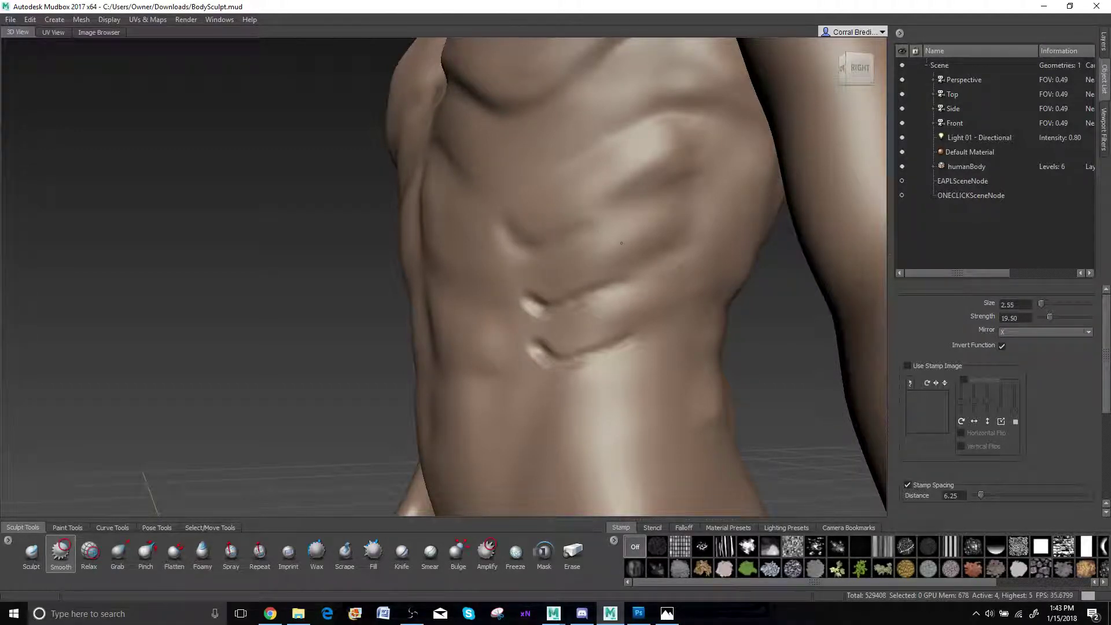
mouse_move(542, 294)
mouse_down()
mouse_move(523, 296)
mouse_move(541, 304)
mouse_move(527, 312)
mouse_up()
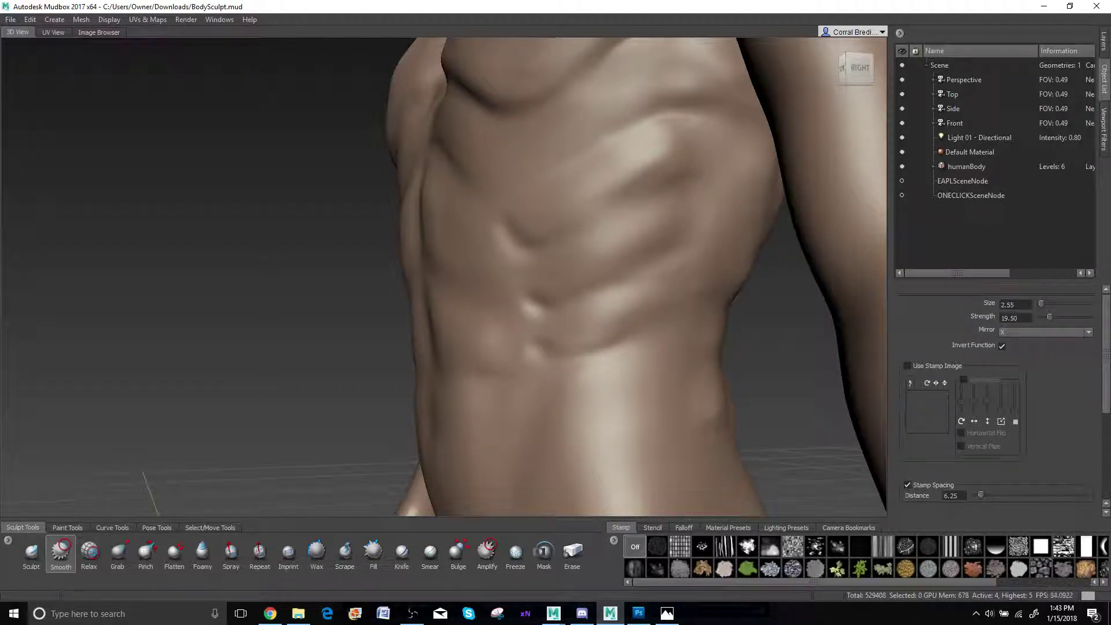
Enlarge the Smooth brush to size 4.82, raise its strength to 52.90, and blend the serratus ridges into the side of the torso
alt+drag(427, 317, 533, 325)
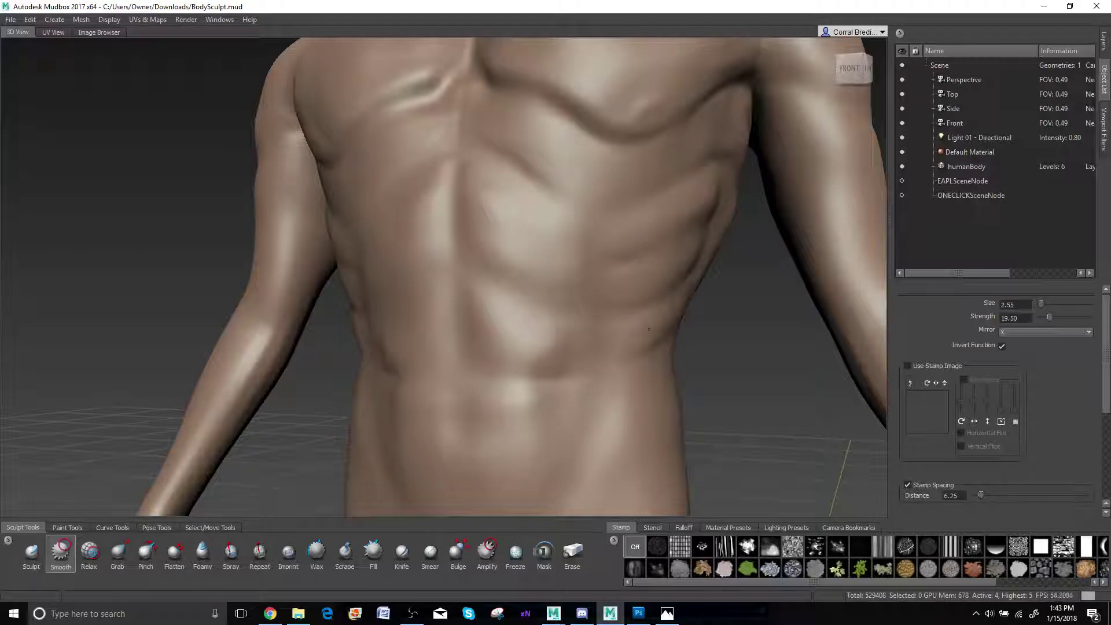
alt+drag(681, 275, 568, 314)
drag(599, 267, 628, 266)
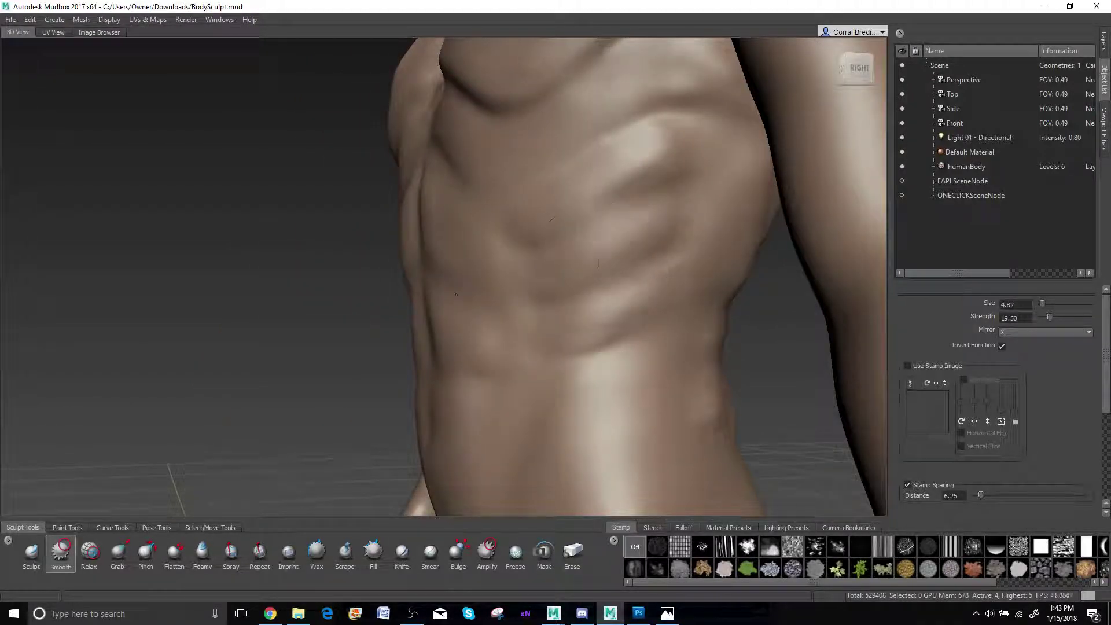
click(202, 553)
click(61, 554)
drag(1051, 317, 1069, 318)
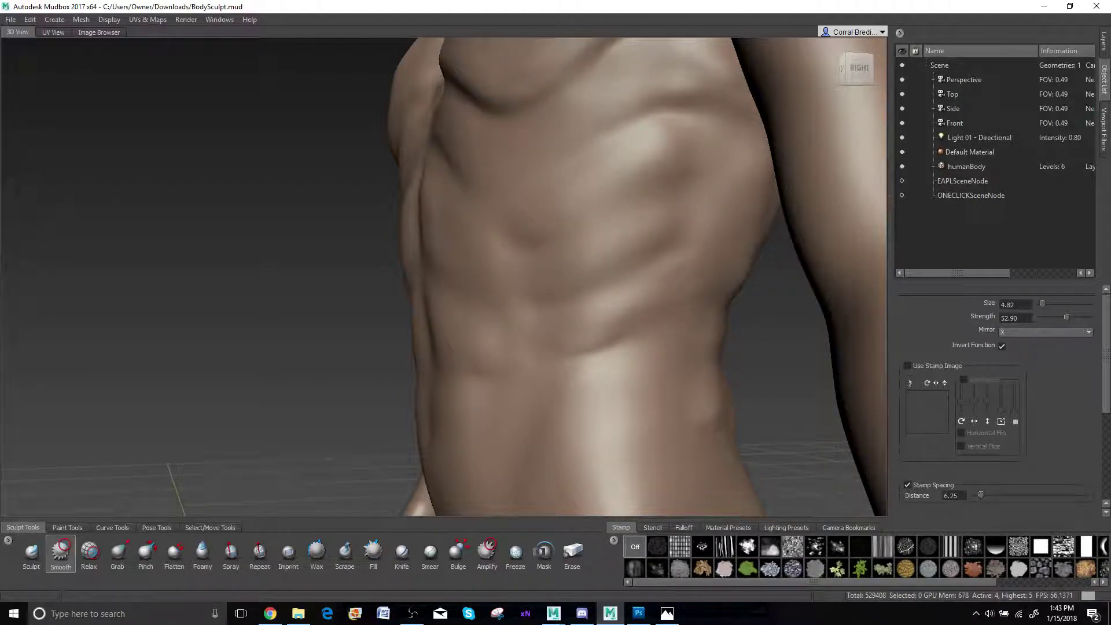
Enlarge the Smooth brush to size 8.77 and smooth the lat's outer and lower edge at strength 52.90
alt+drag(620, 350, 735, 372)
alt+right_drag(735, 373, 712, 377)
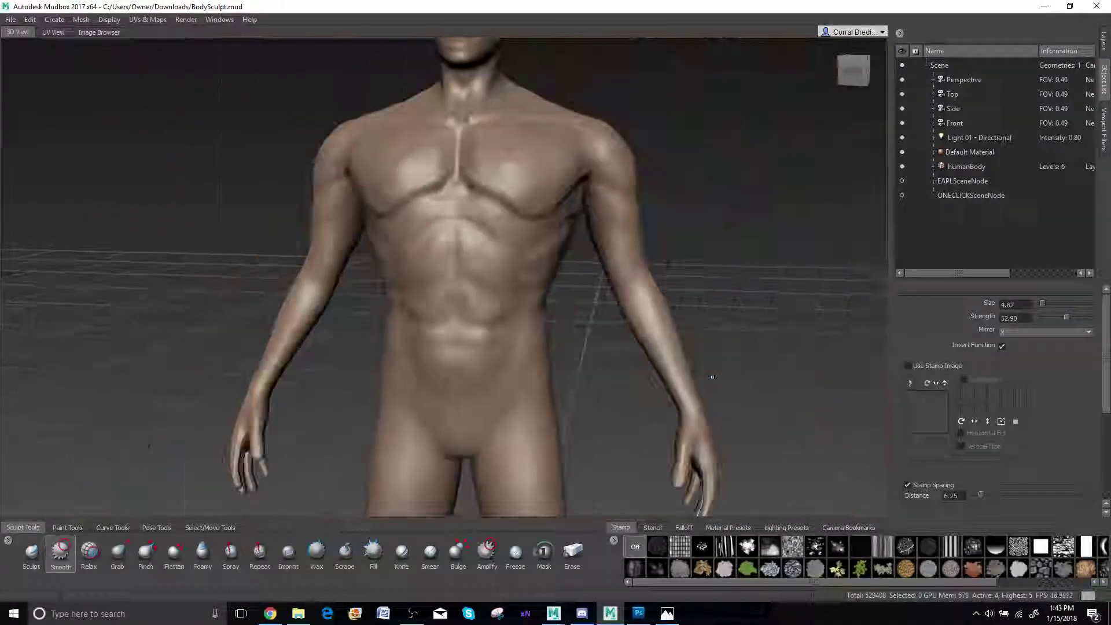
alt+drag(712, 377, 693, 374)
alt+drag(579, 379, 320, 300)
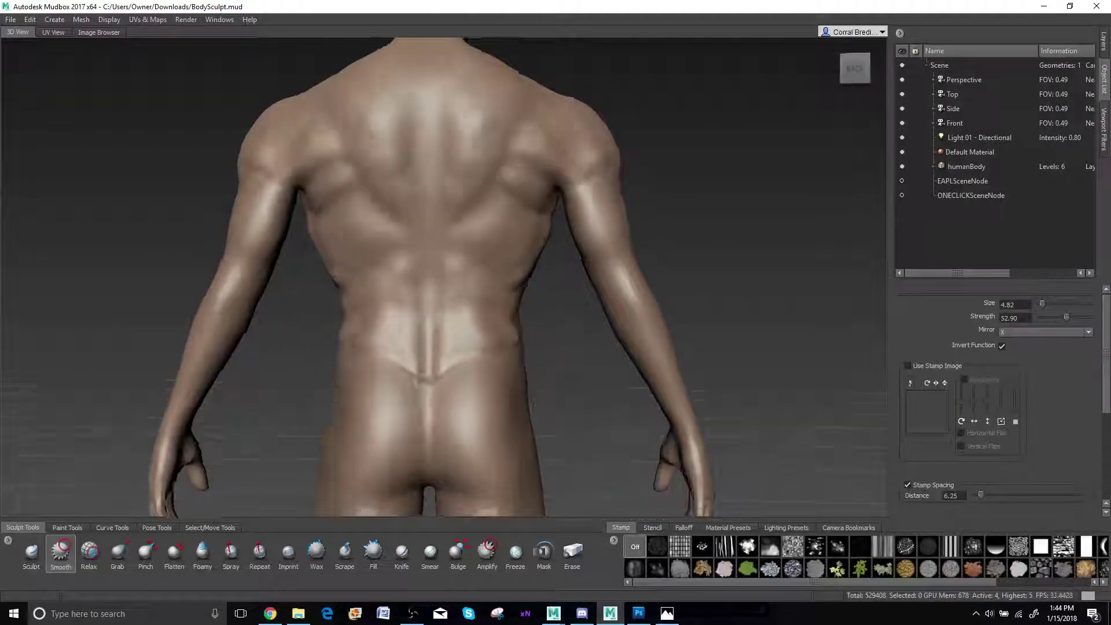
alt+right_drag(320, 301, 310, 259)
mouse_move(309, 259)
alt+mouse_down()
mouse_move(388, 248)
mouse_move(381, 242)
mouse_move(400, 234)
alt+mouse_up()
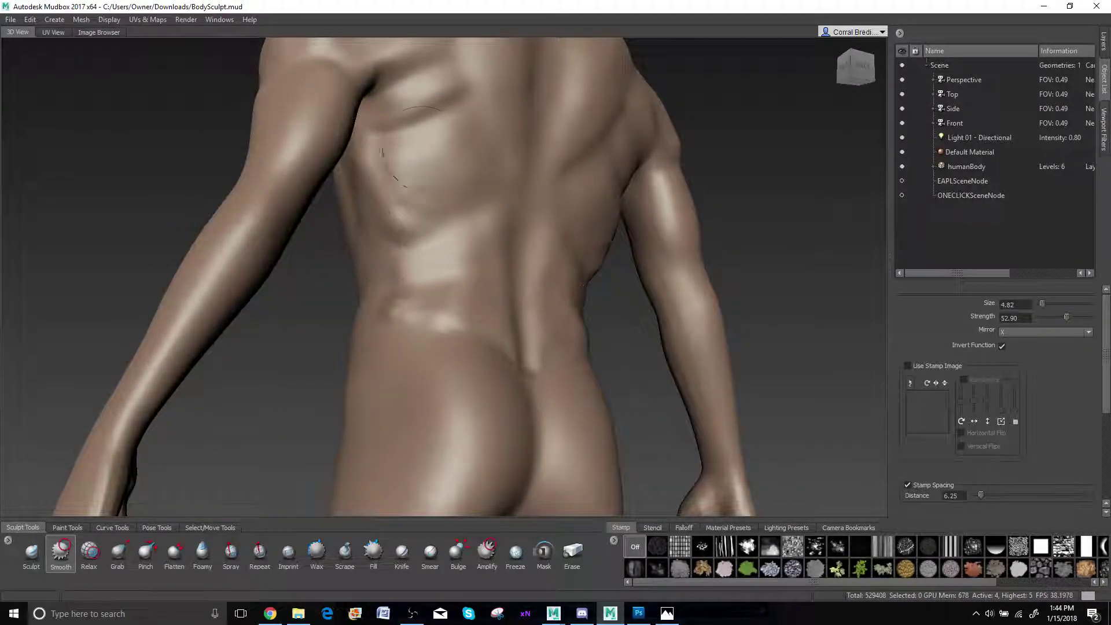
drag(393, 181, 401, 181)
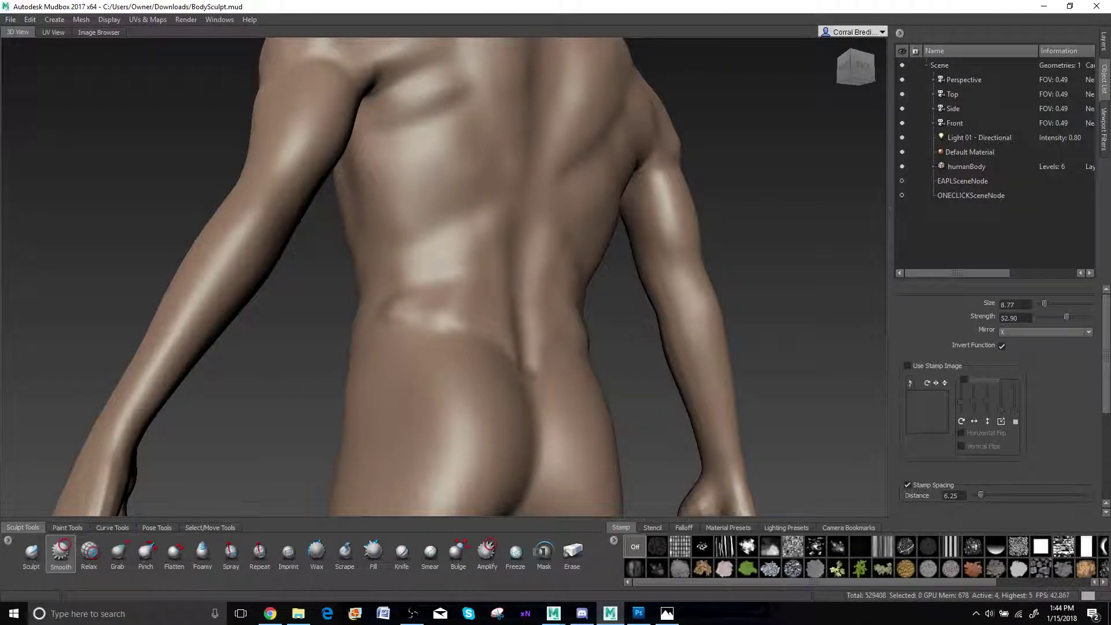
Raise the Smooth brush's strength to 100.00 at size 8.77 and soften the lower back muscles and the ridge above the buttocks
alt+drag(438, 297, 397, 367)
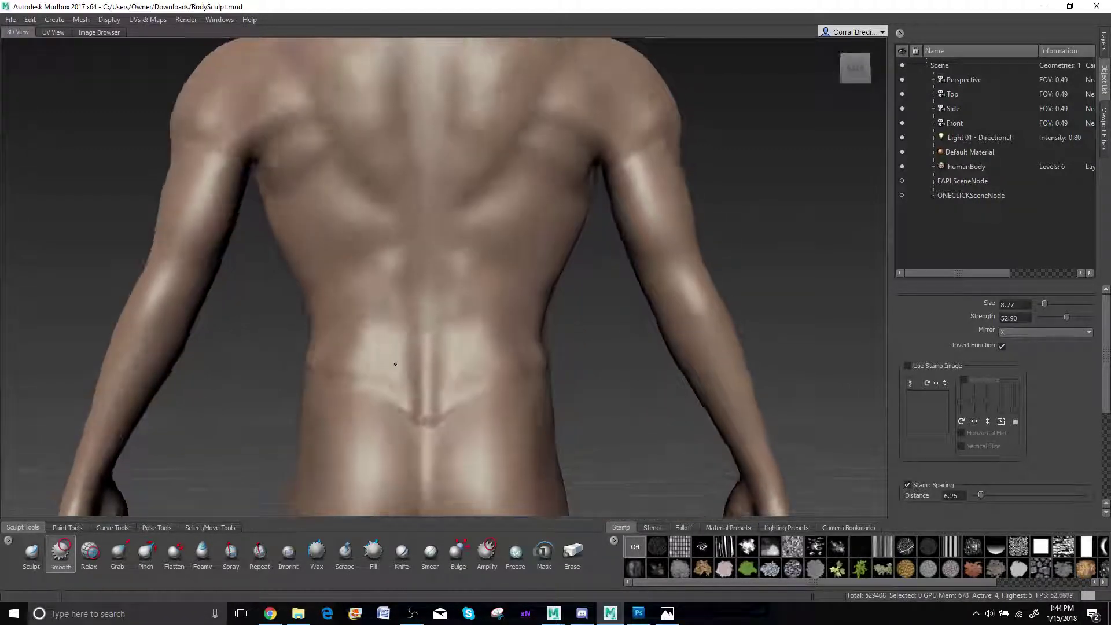
drag(1069, 319, 1091, 318)
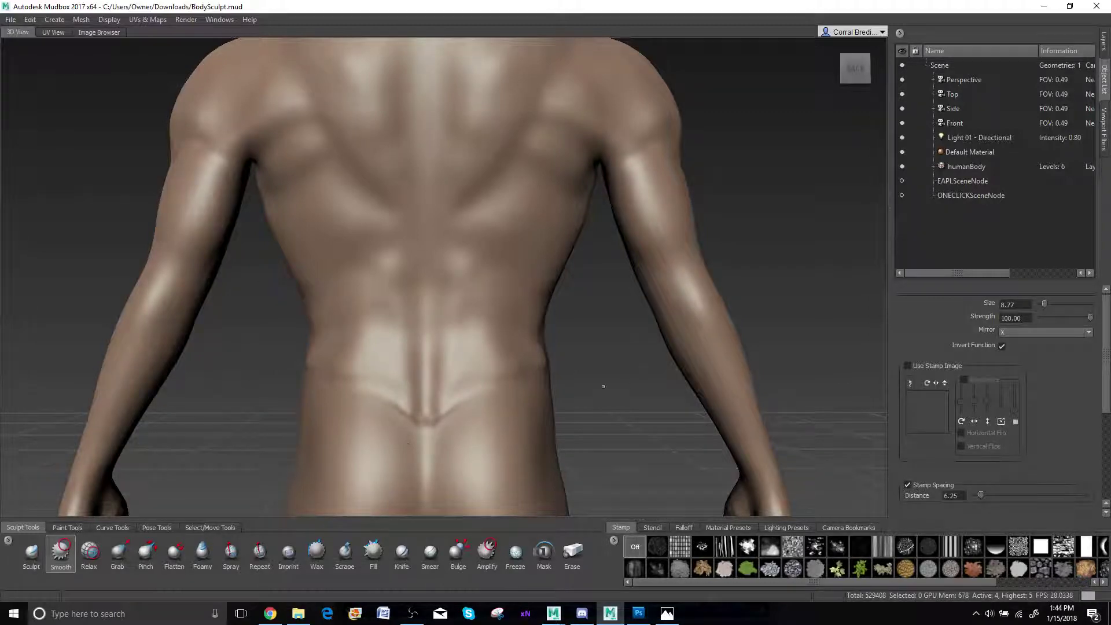
mouse_move(297, 310)
alt+mouse_down()
mouse_move(376, 327)
mouse_move(457, 228)
alt+mouse_up()
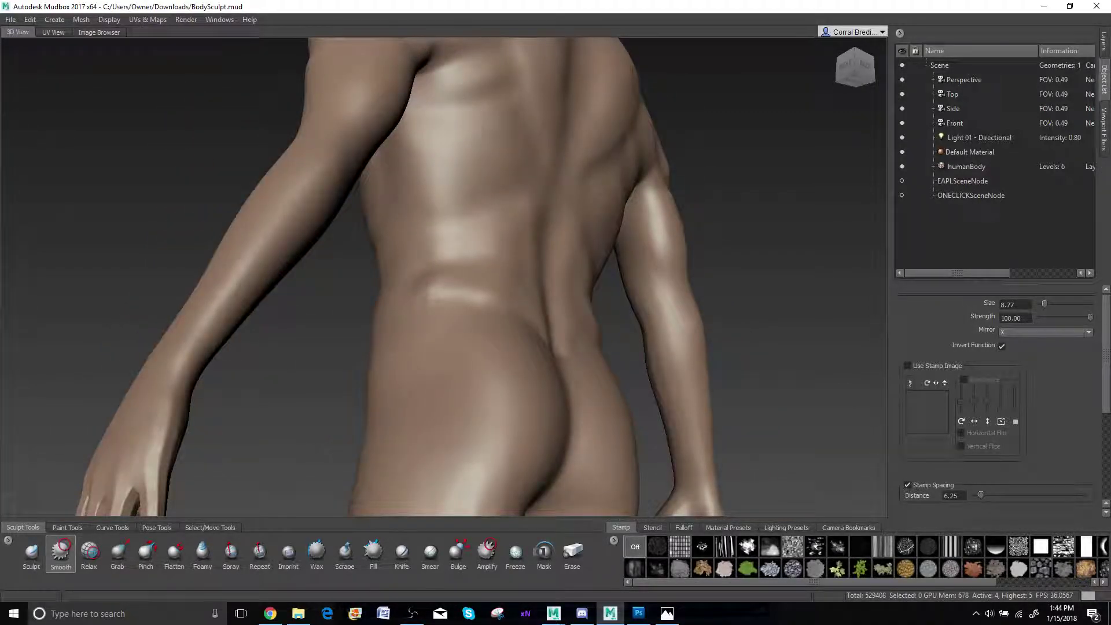
alt+drag(533, 136, 434, 220)
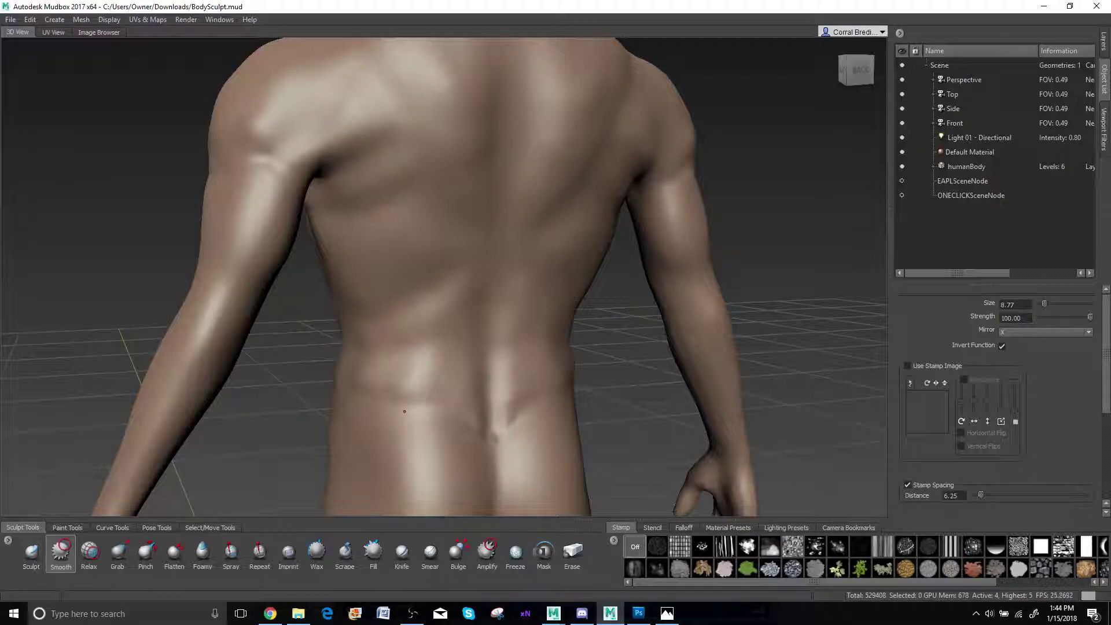
Examine the smoothed back and shoulders from several angles, and check the chest, ribs and abdominals from the front
alt+middle_drag(473, 387, 508, 515)
alt+drag(544, 376, 460, 373)
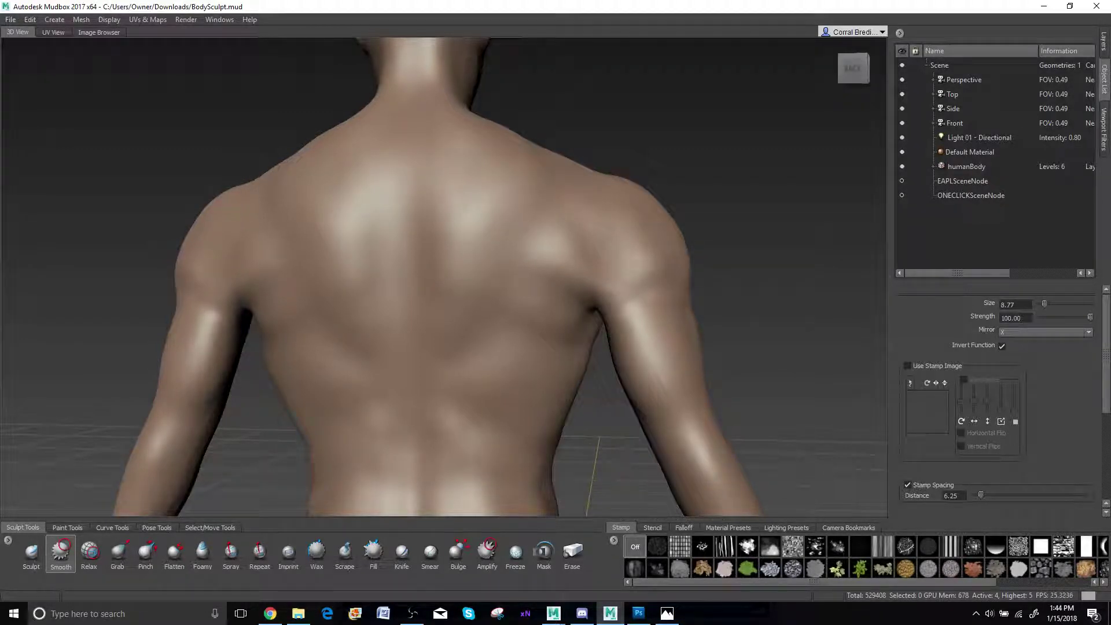
alt+drag(602, 303, 429, 224)
alt+middle_drag(429, 224, 377, 161)
scroll(436, 253, up, 5)
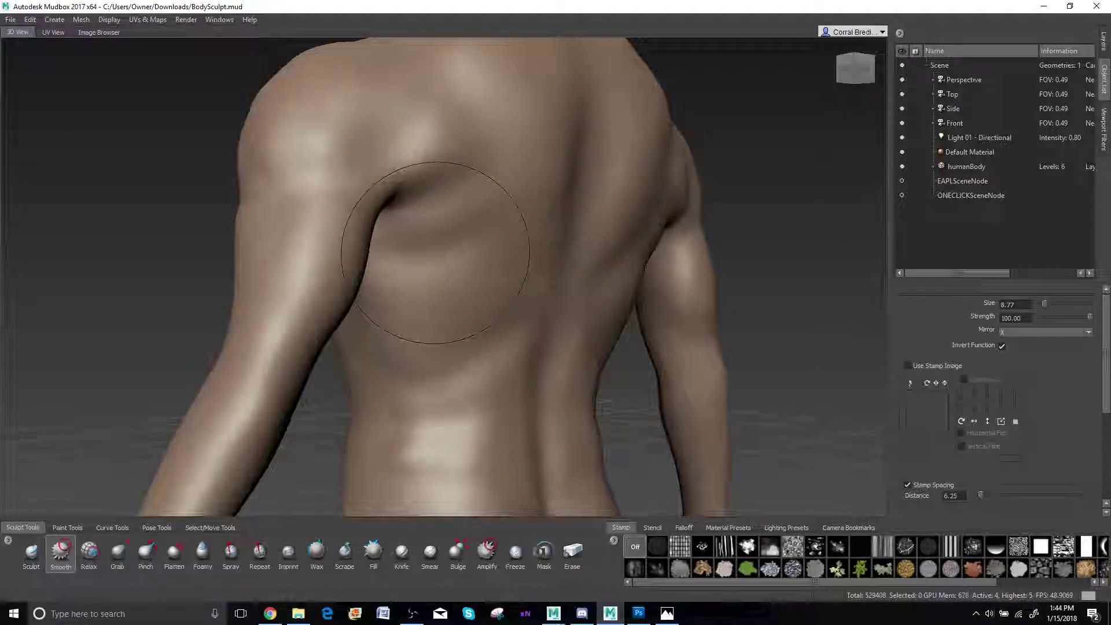
scroll(438, 255, down, 5)
scroll(442, 266, down, 3)
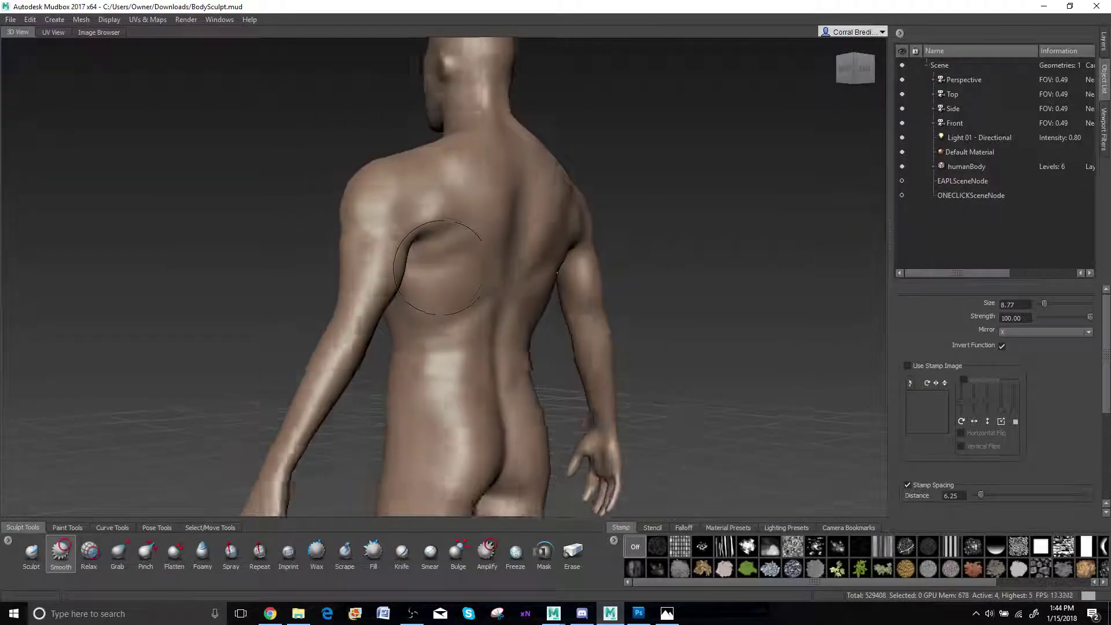
mouse_move(441, 269)
alt+mouse_down()
mouse_move(404, 242)
mouse_move(374, 253)
mouse_move(605, 286)
mouse_move(590, 254)
mouse_move(518, 242)
alt+mouse_up()
scroll(694, 249, up, 5)
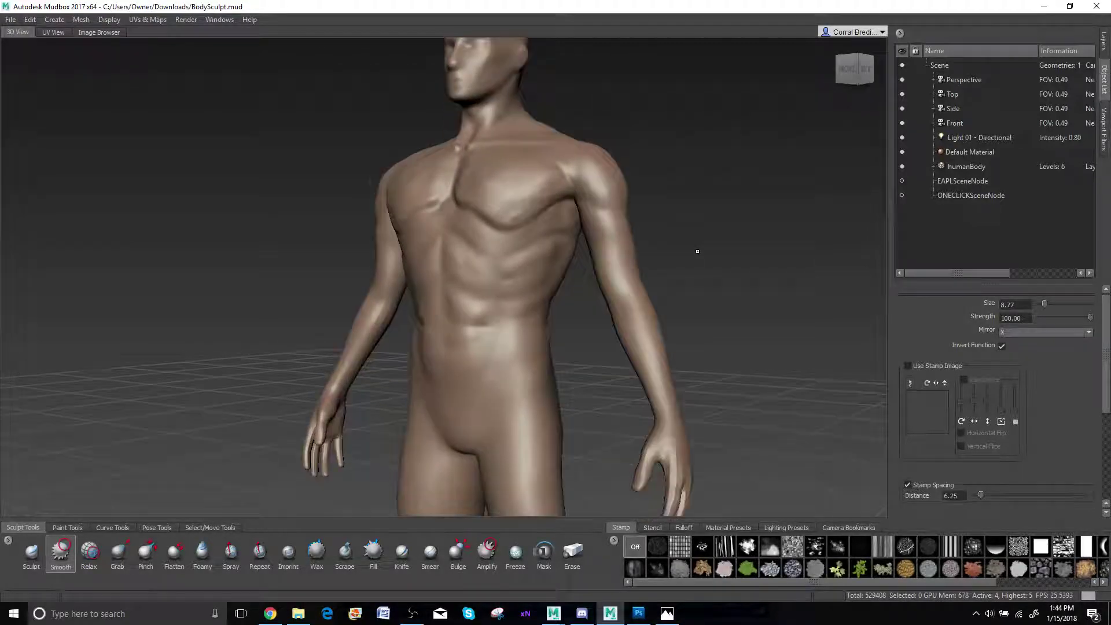
alt+drag(603, 268, 594, 294)
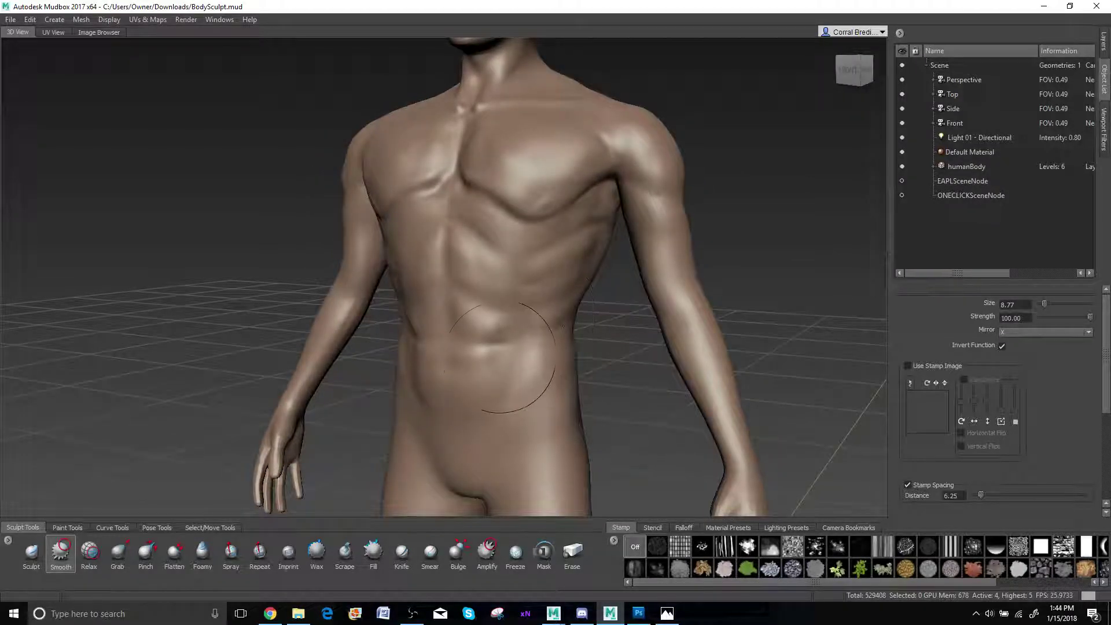